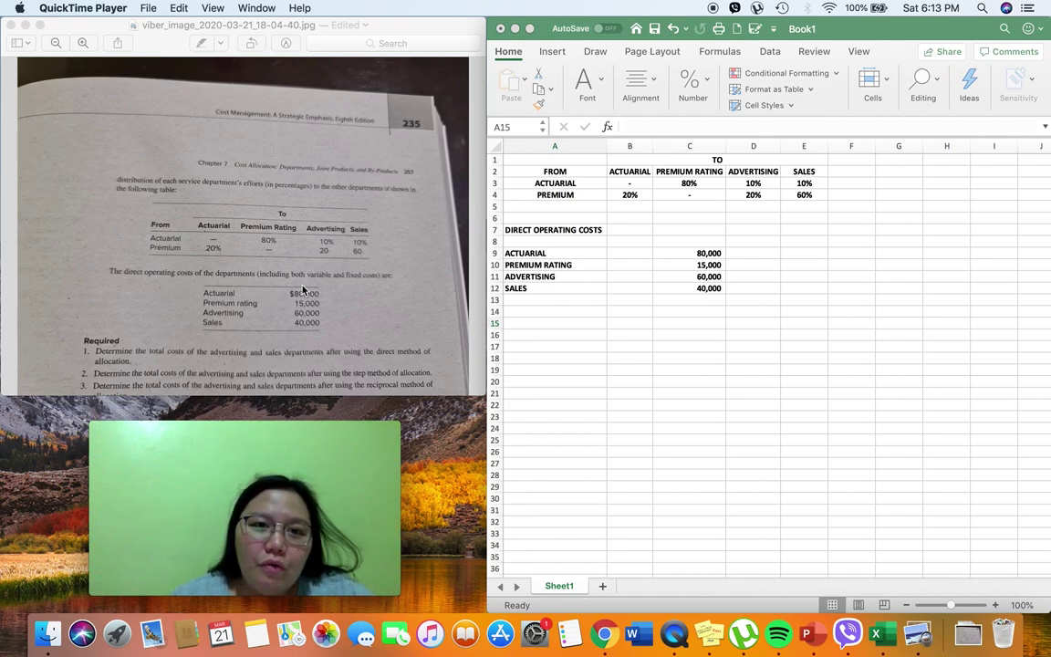
Enter the heading DIRECT METHOD in cell A15 below the direct operating costs
click(516, 323)
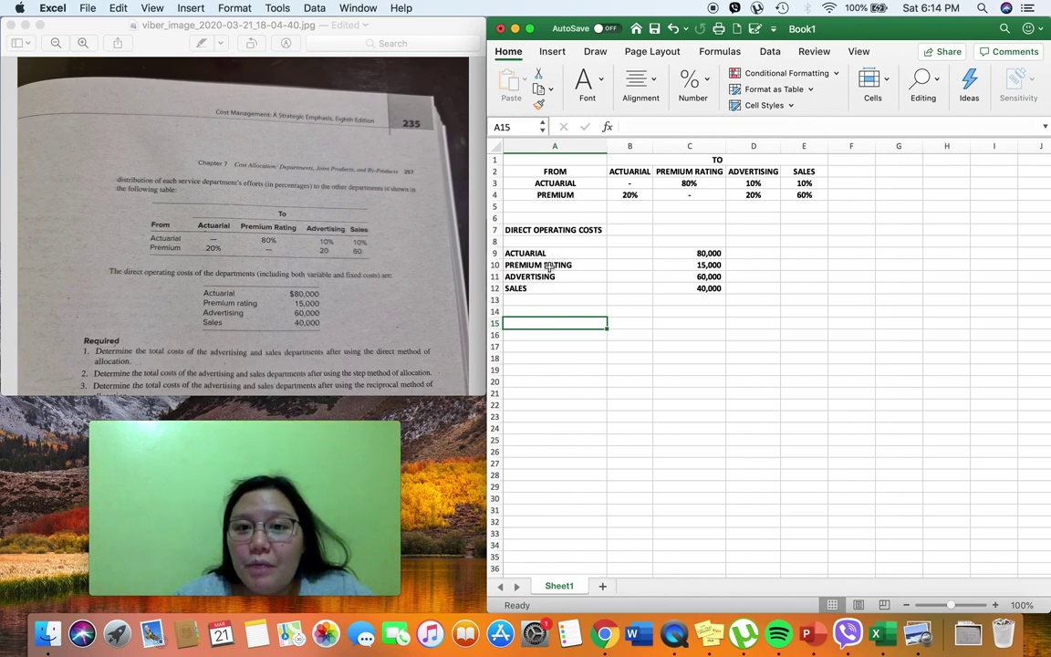
click(693, 254)
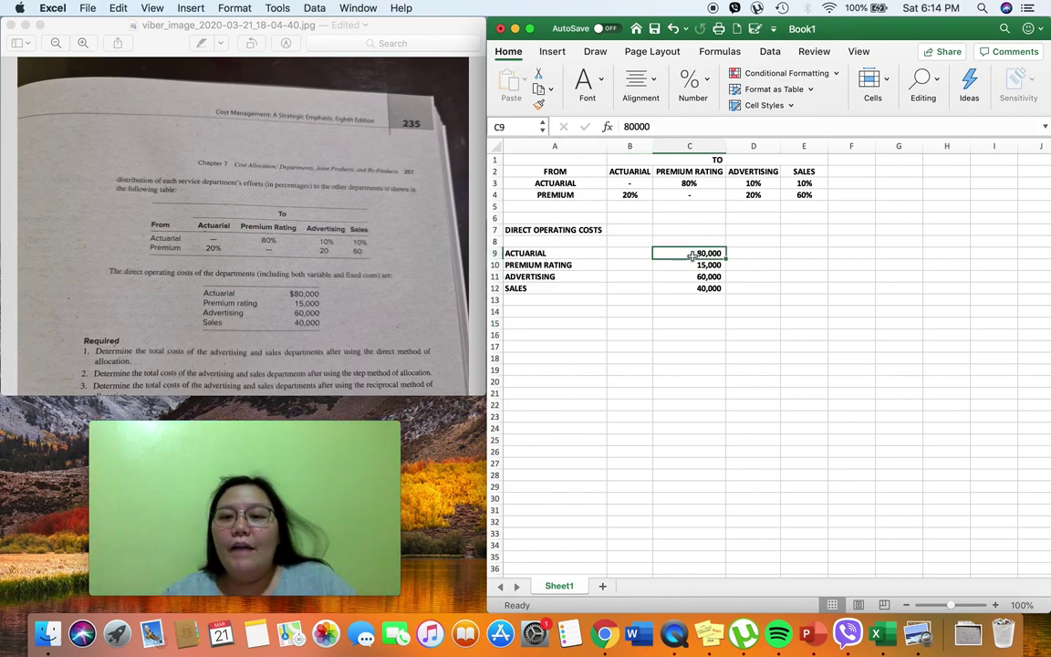
drag(692, 254, 698, 265)
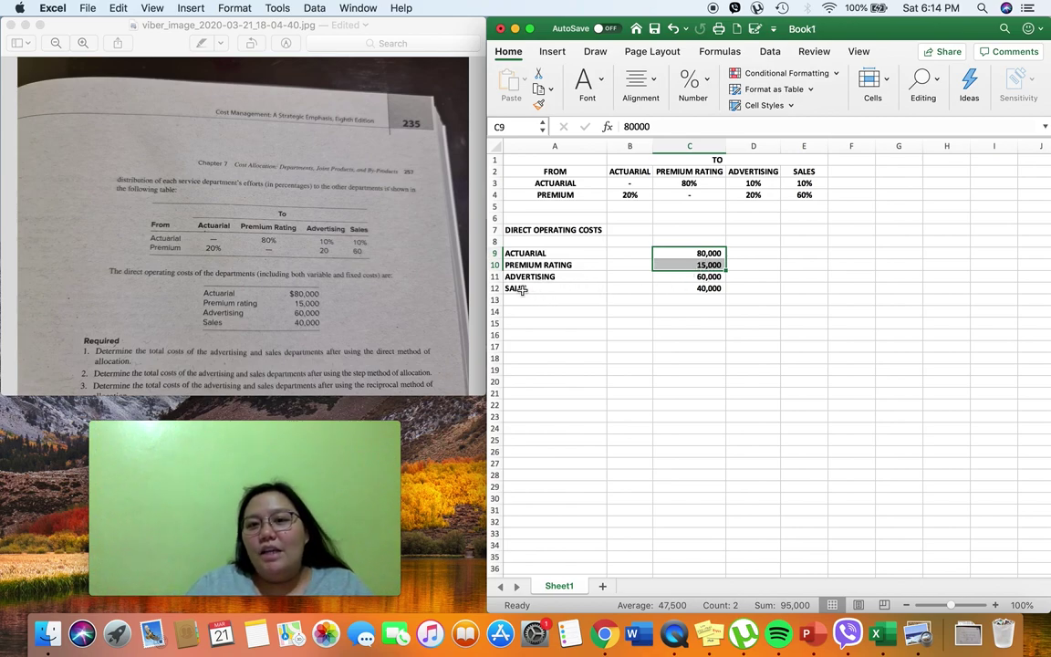
click(529, 321)
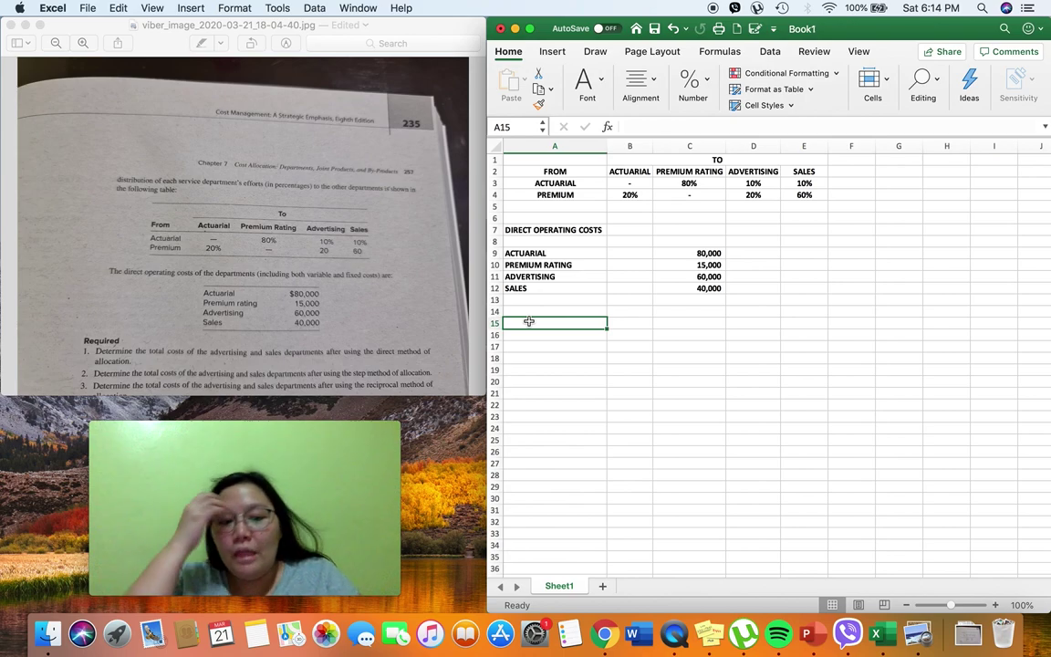
double_click(529, 322)
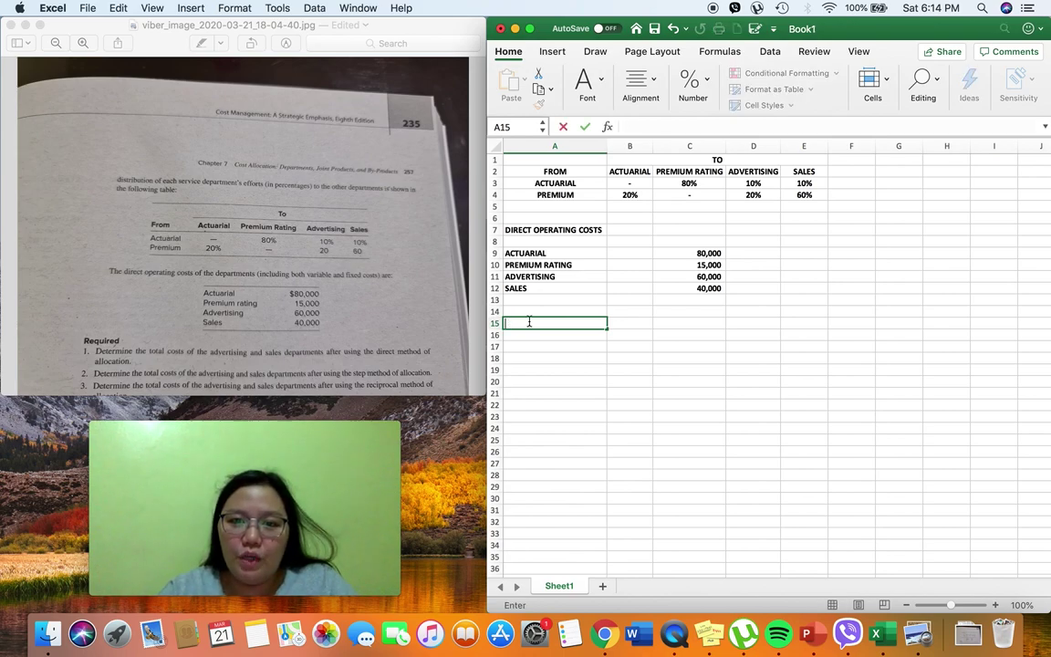
text(DIRECT ME)
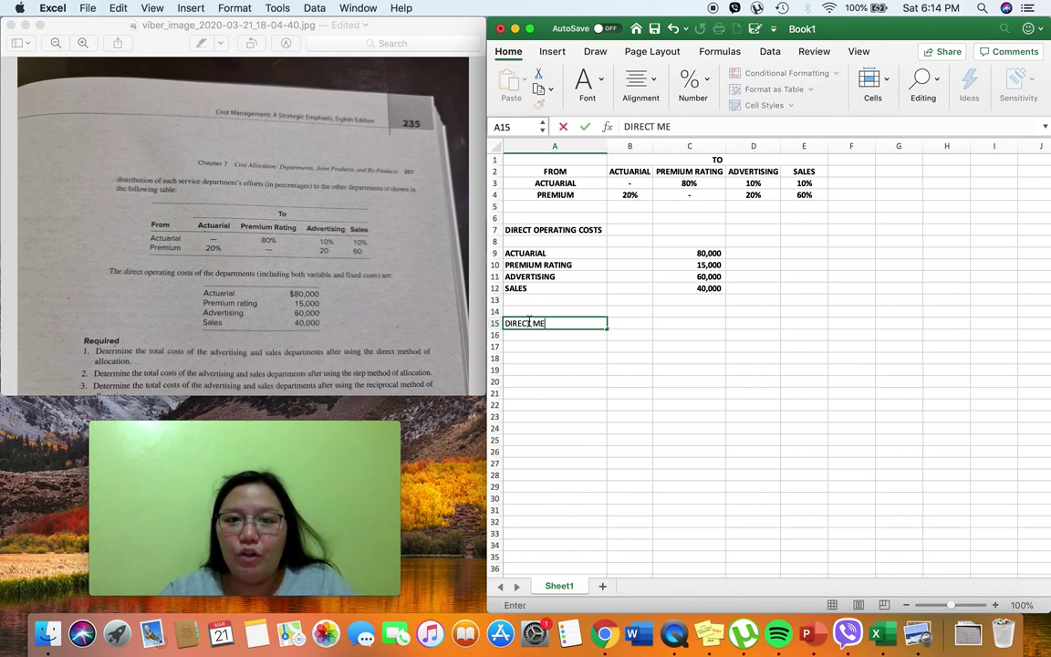
text(THOD)
key(Return)
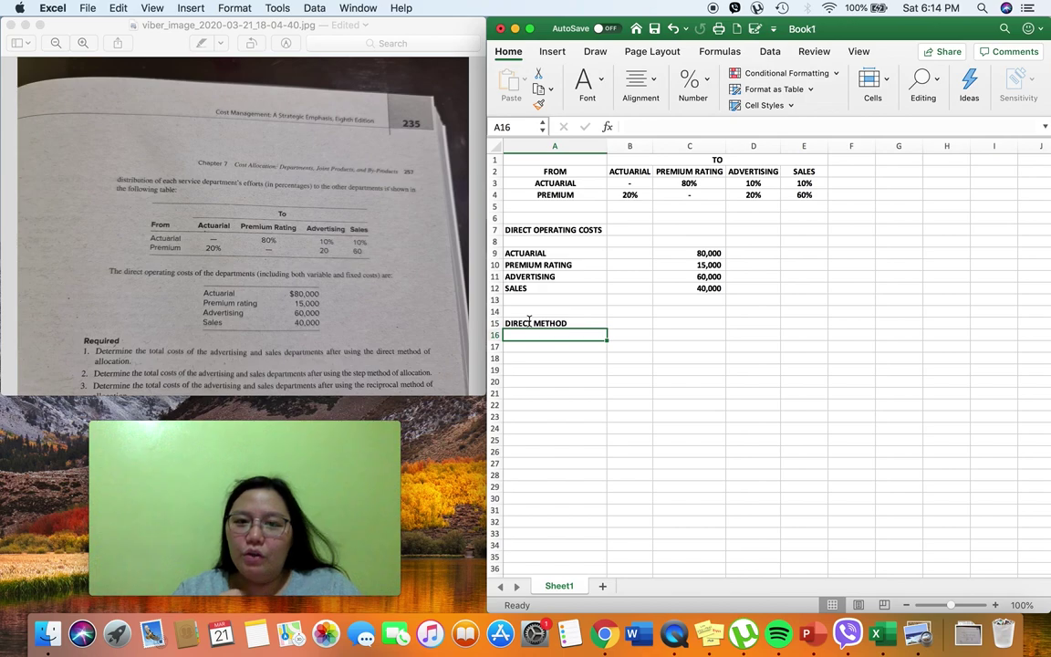
Enter the label ACTUARIAL in cell A17 under the DIRECT METHOD heading
click(540, 346)
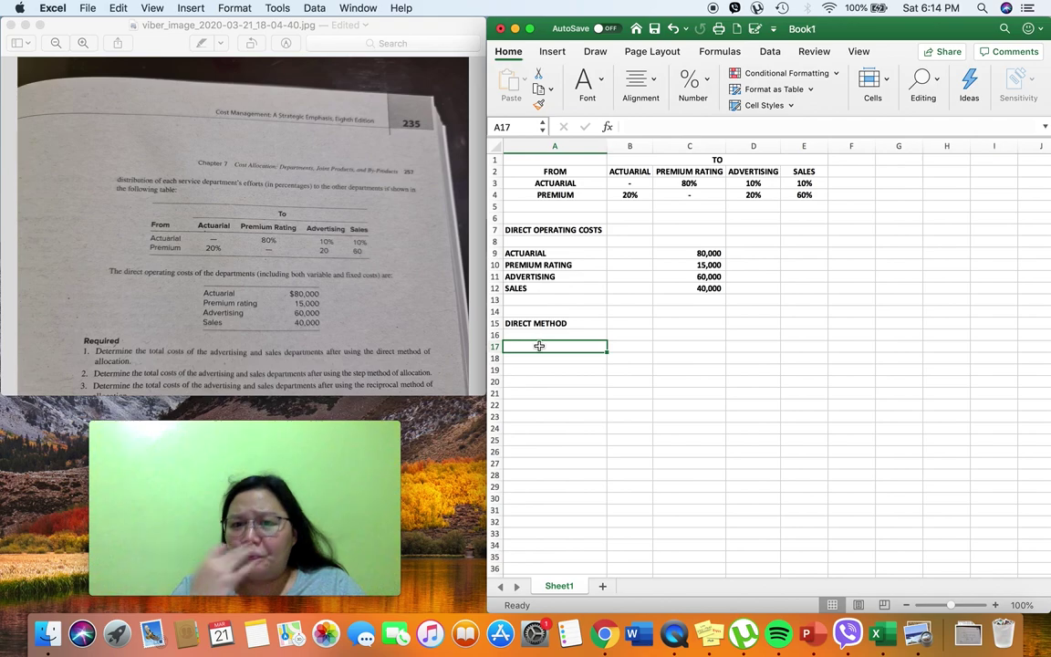
key(Up)
key(Down)
text(ACTUARIL)
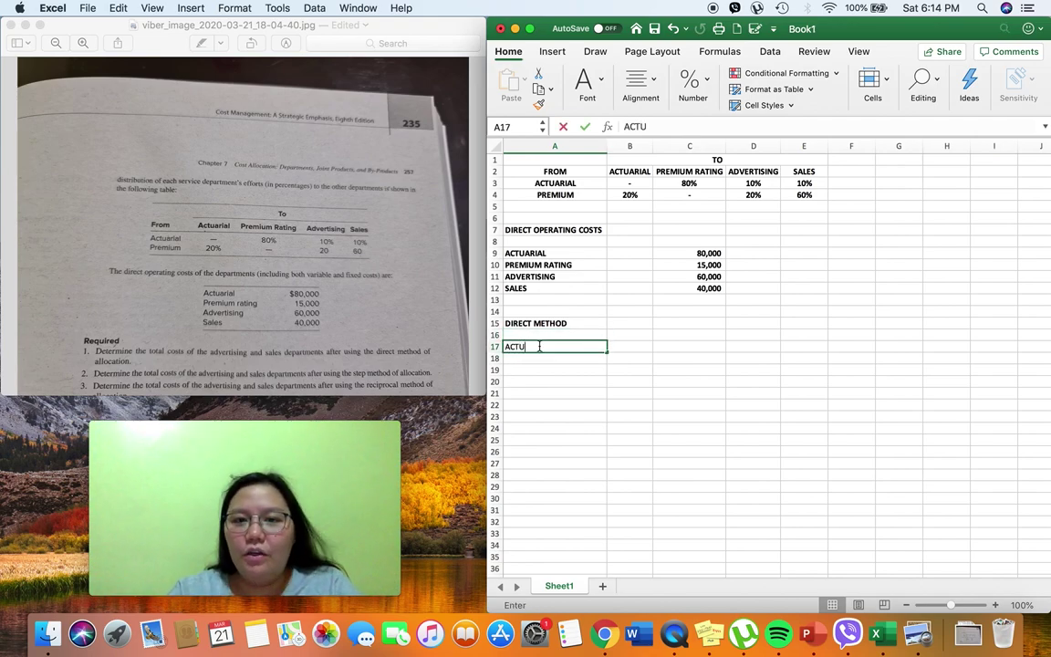
key(BackSpace)
text(AL)
key(Return)
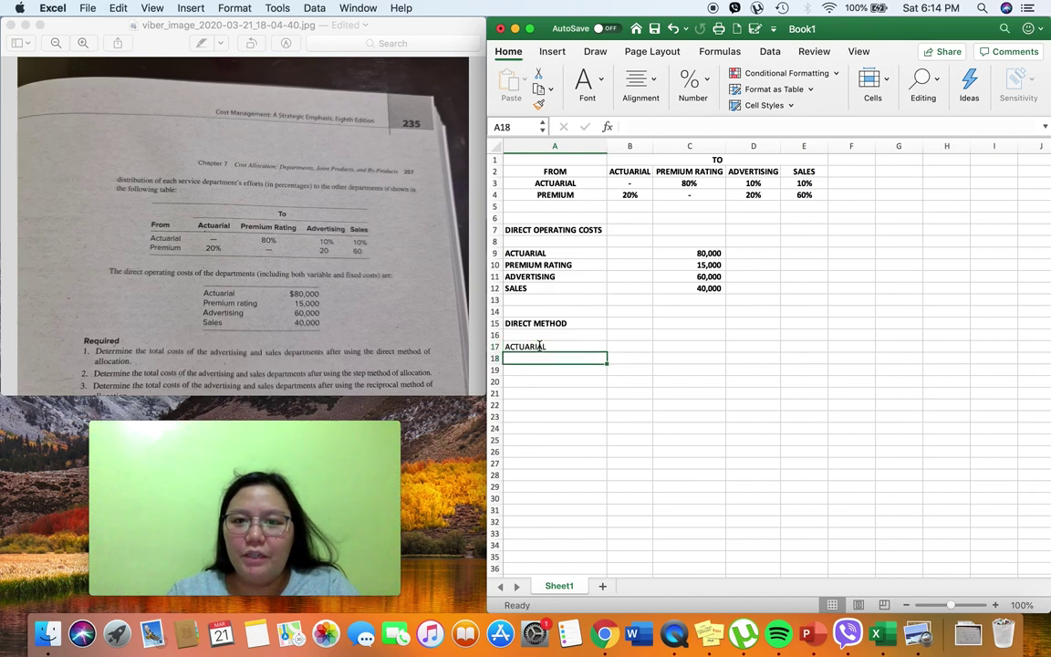
key(Right)
key(Left)
key(Up)
key(Down)
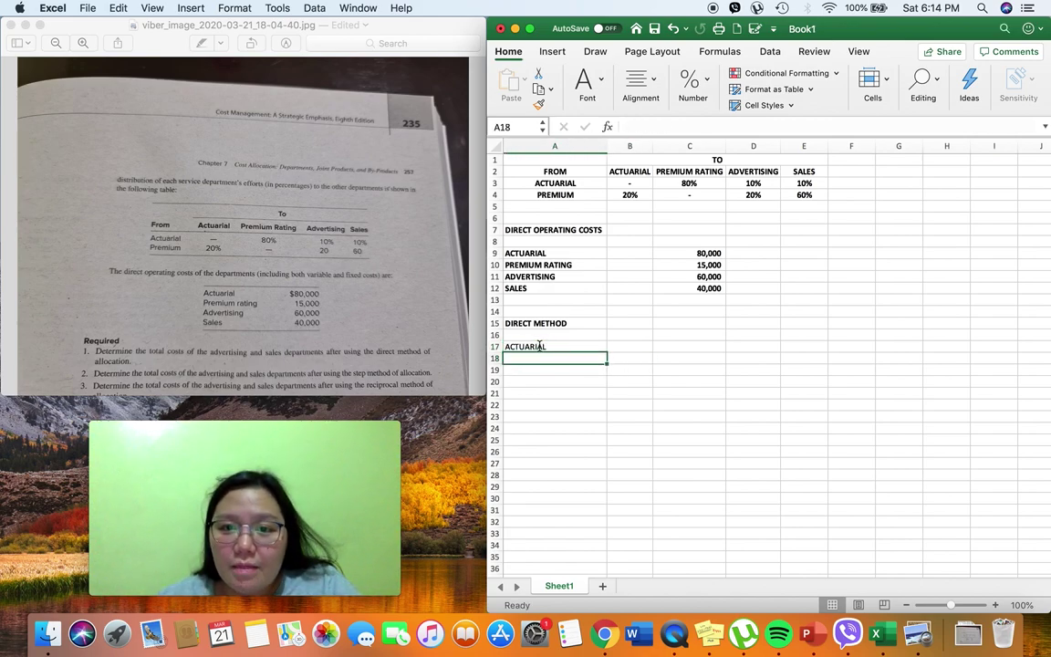
Enter the labels ADVERTISING in A18 and SALES in A19 beneath the ACTUARIAL label
click(753, 183)
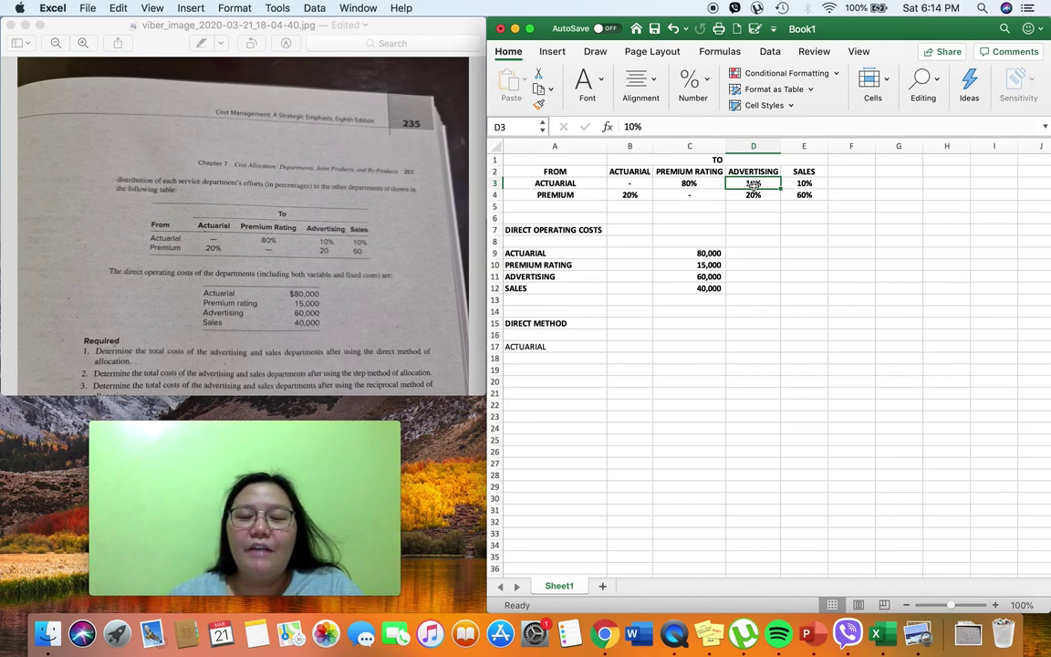
drag(754, 183, 799, 182)
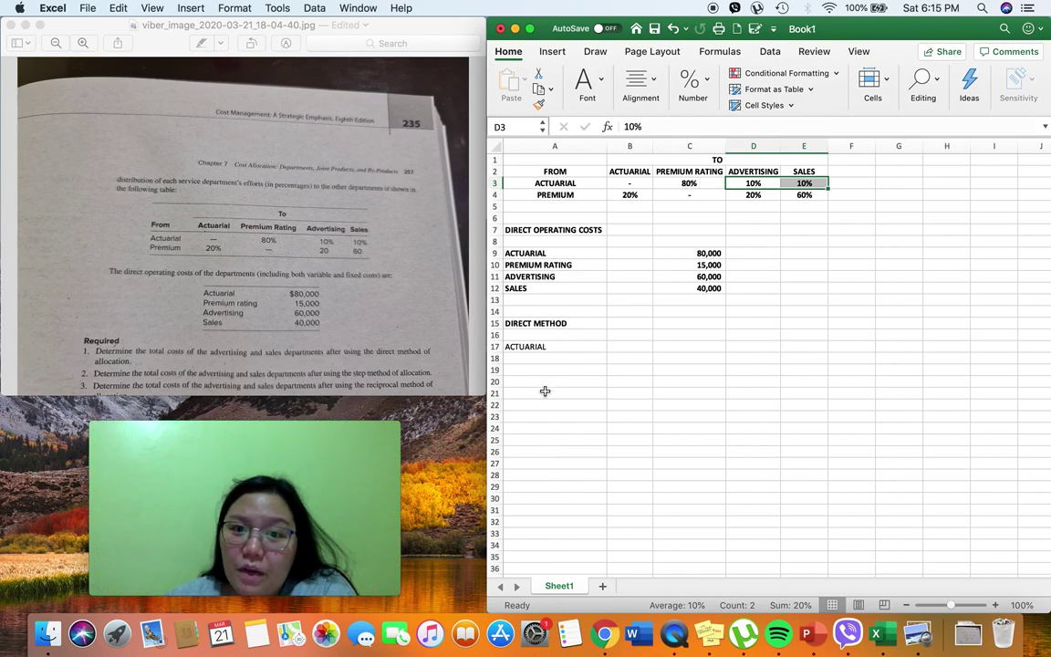
click(542, 357)
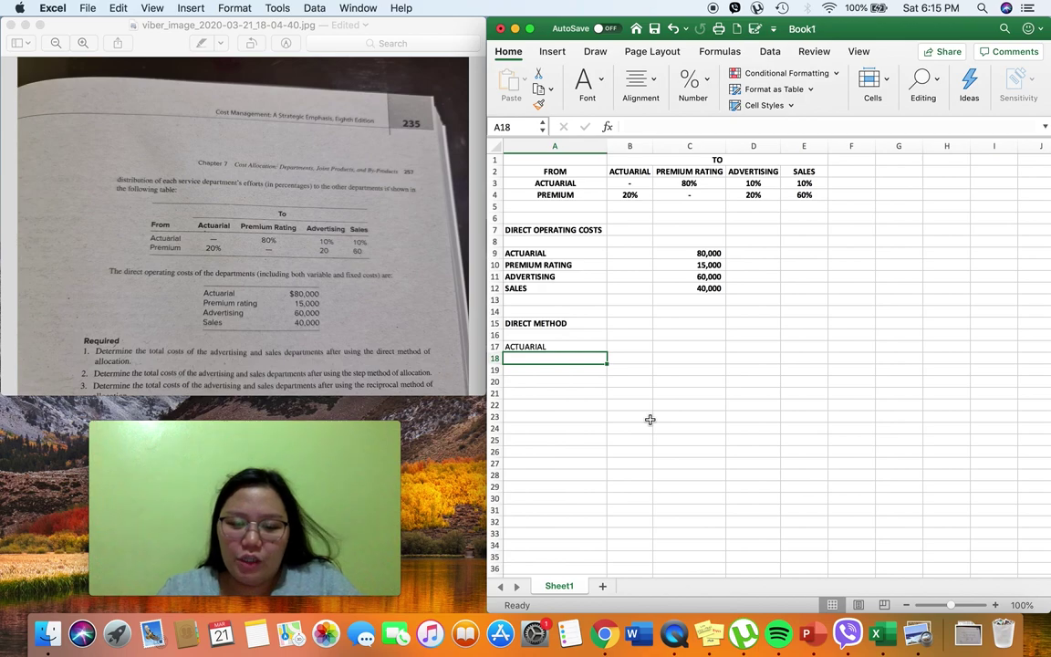
text(AD)
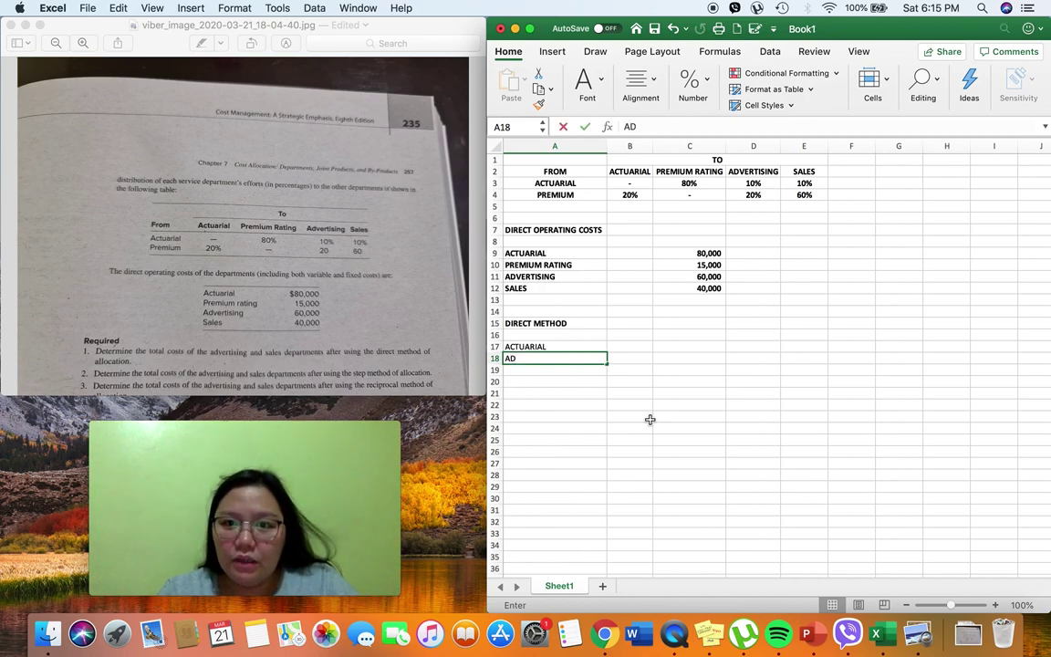
text(VERTISING)
key(Return)
text(SALES)
key(Tab)
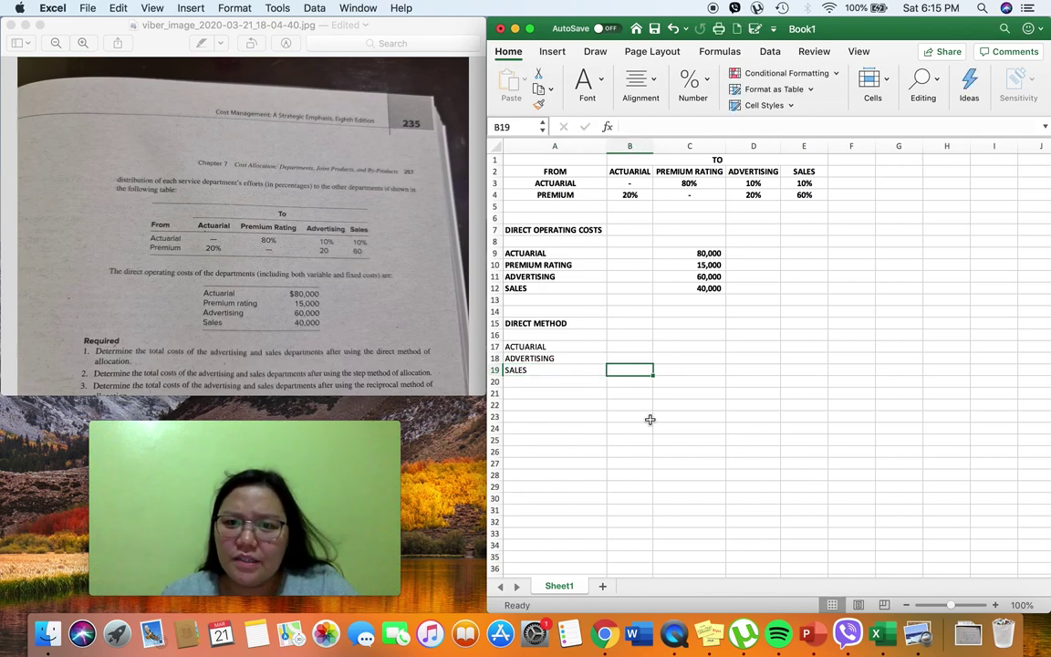
Enter 10 in B18 for Advertising and 10 in B19 for Sales
key(Up)
key(Right)
key(Left)
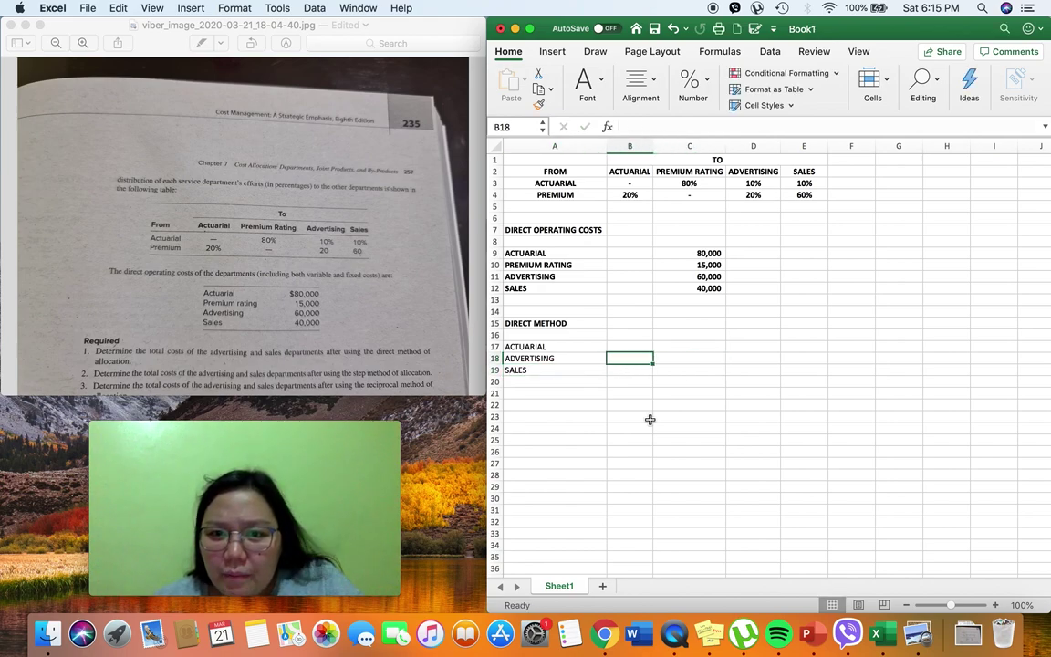
text(10)
key(Return)
text(10)
key(Return)
key(Up)
key(Up)
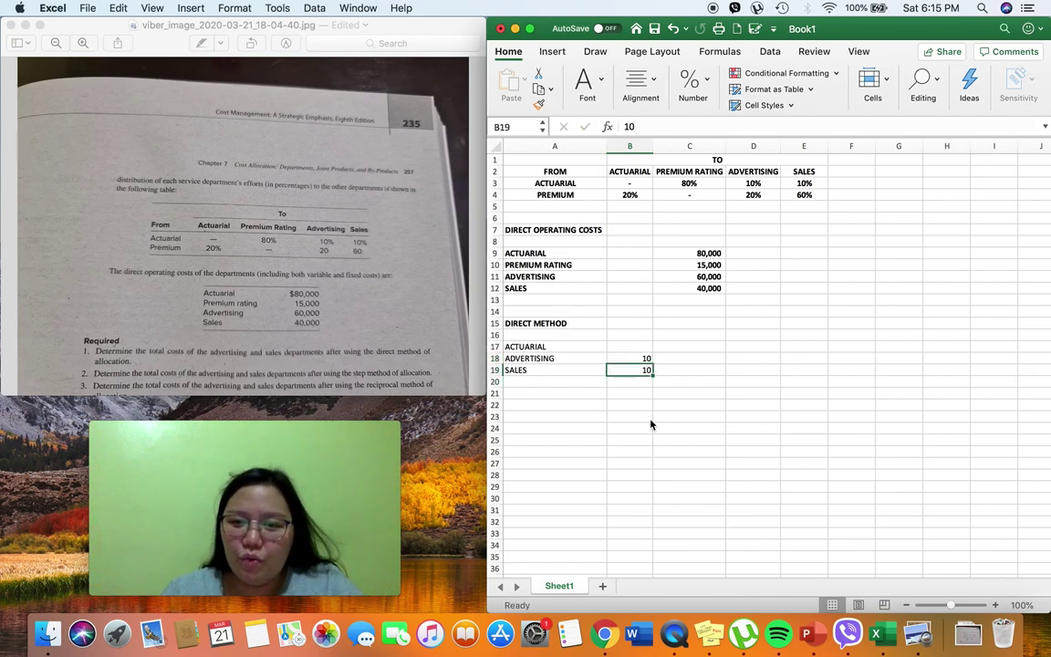
Try to total the range B18:B20 with a SUM formula in cell B20
key(Down)
key(Down)
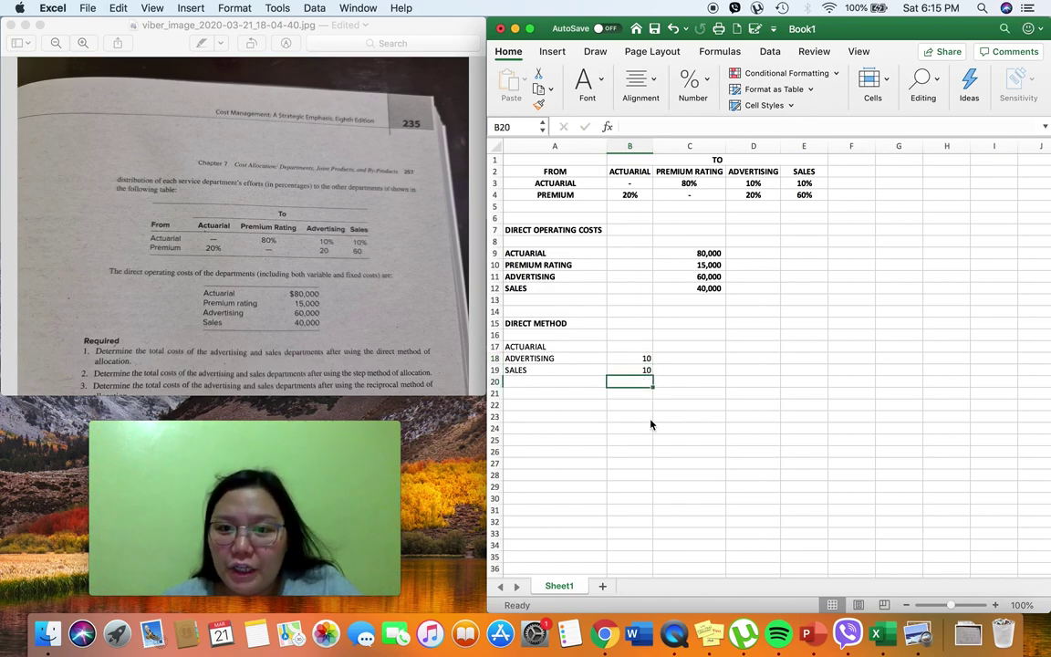
text(=)
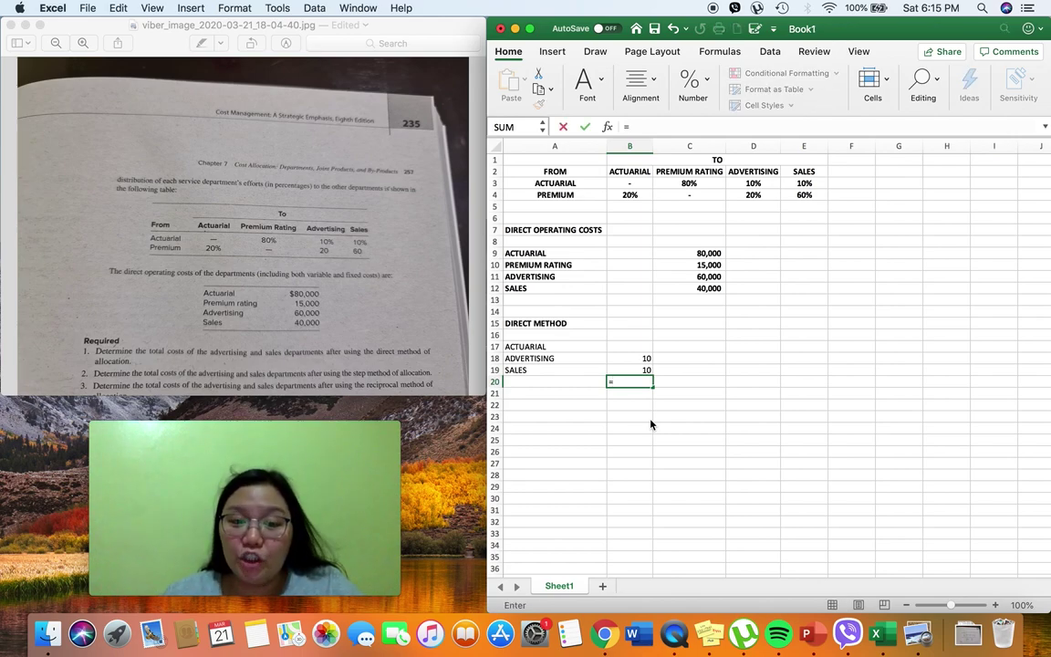
text(SUM()
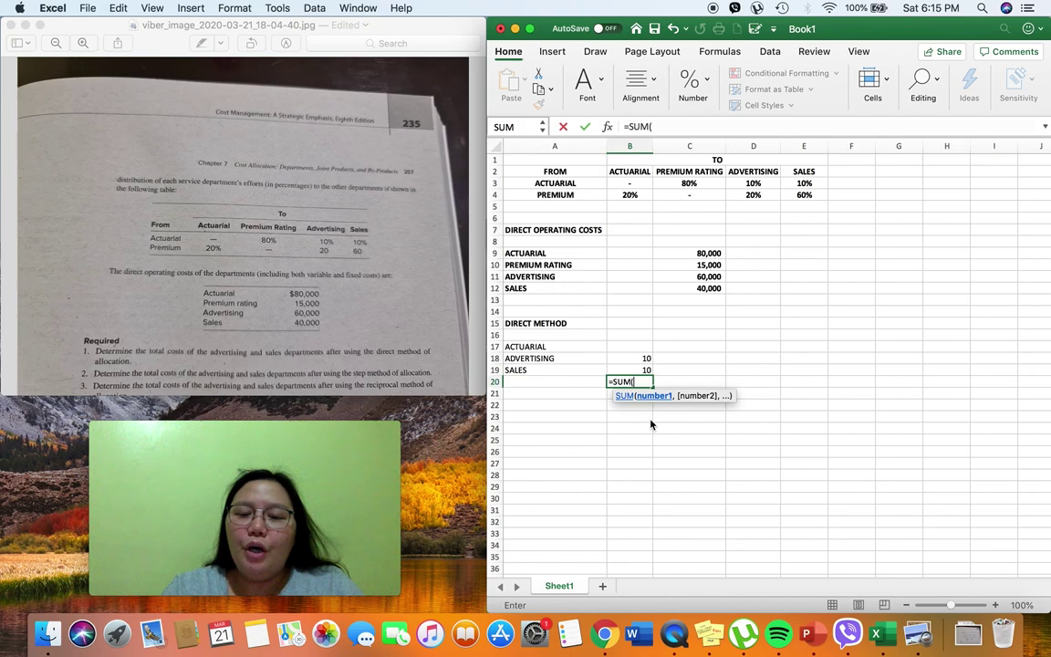
key(shift+Up)
key(shift+Up)
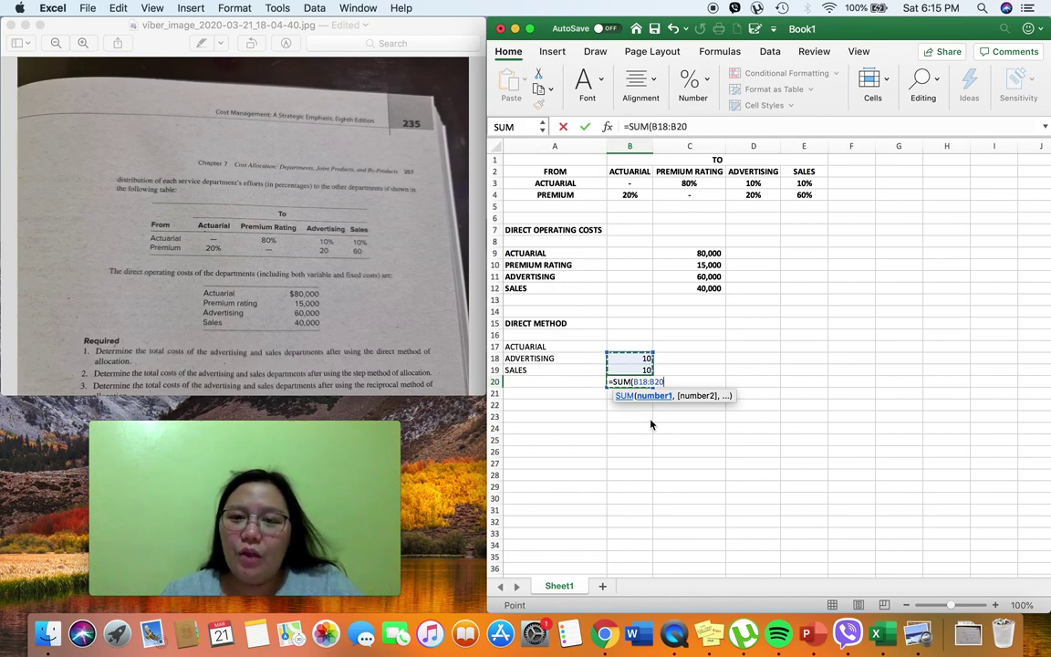
key(Return)
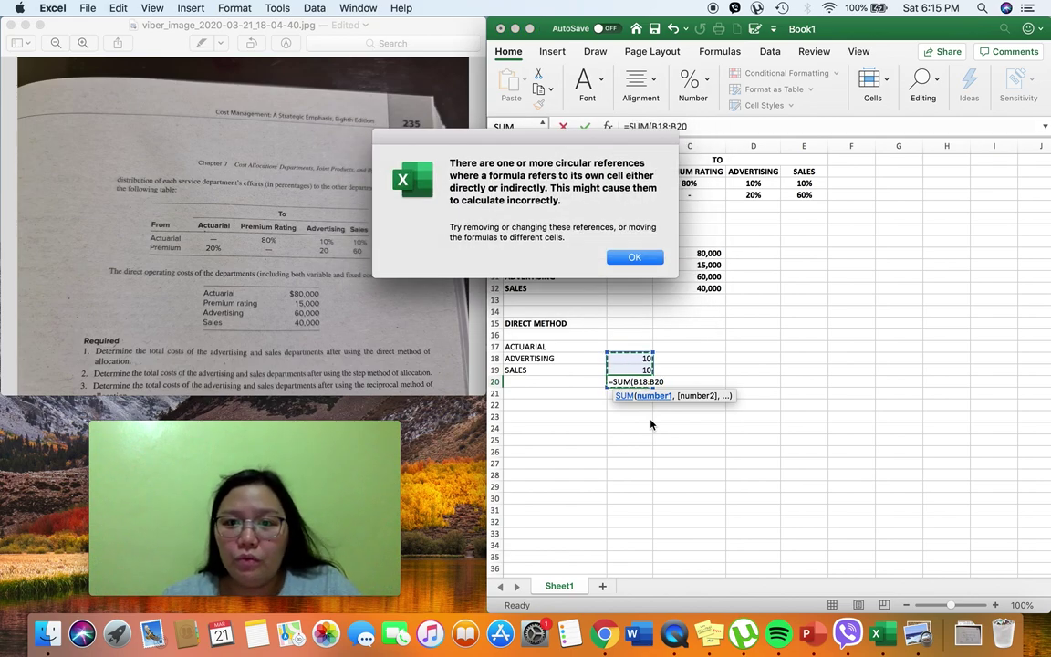
key(Return)
key(Return)
Total the Advertising and Sales percentages in cell B20 with =SUM(B18:B19)
key(Up)
key(Up)
text(=SUM()
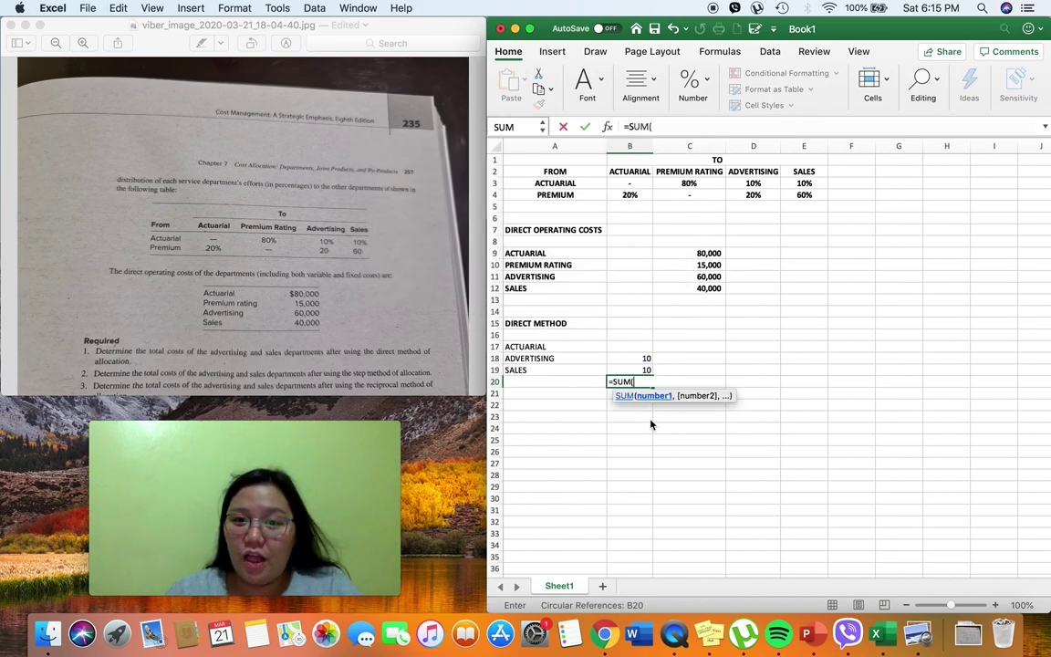
key(Up)
key(shift+Up)
text())
key(Return)
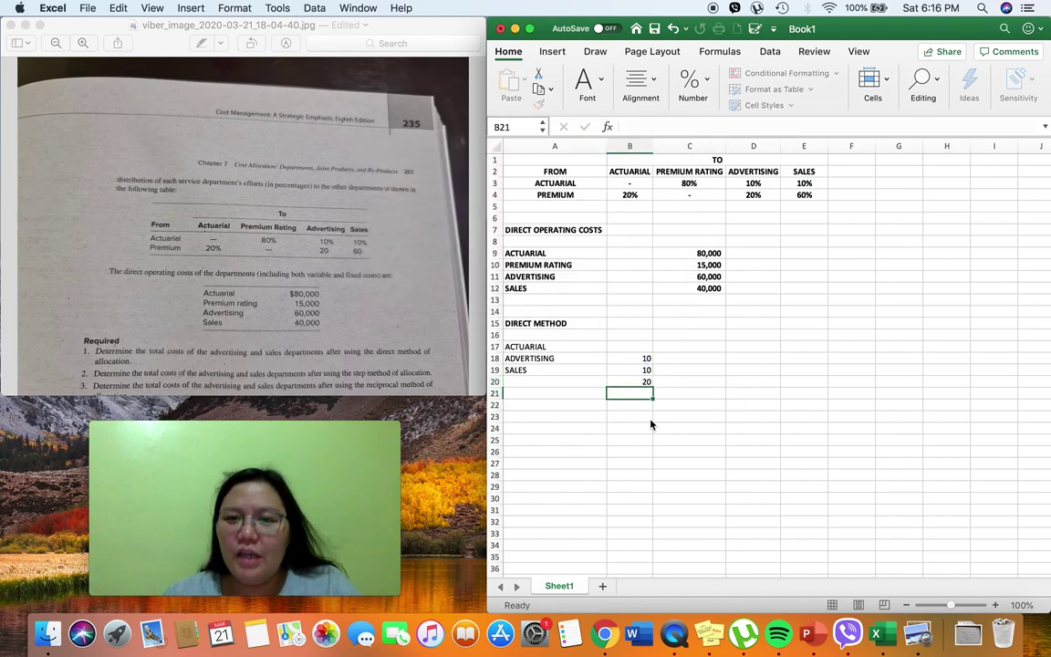
Enter the column heading ALLOCATED COST in cell C17 of the direct method table
key(Up)
key(Right)
key(Up)
key(Left)
key(Down)
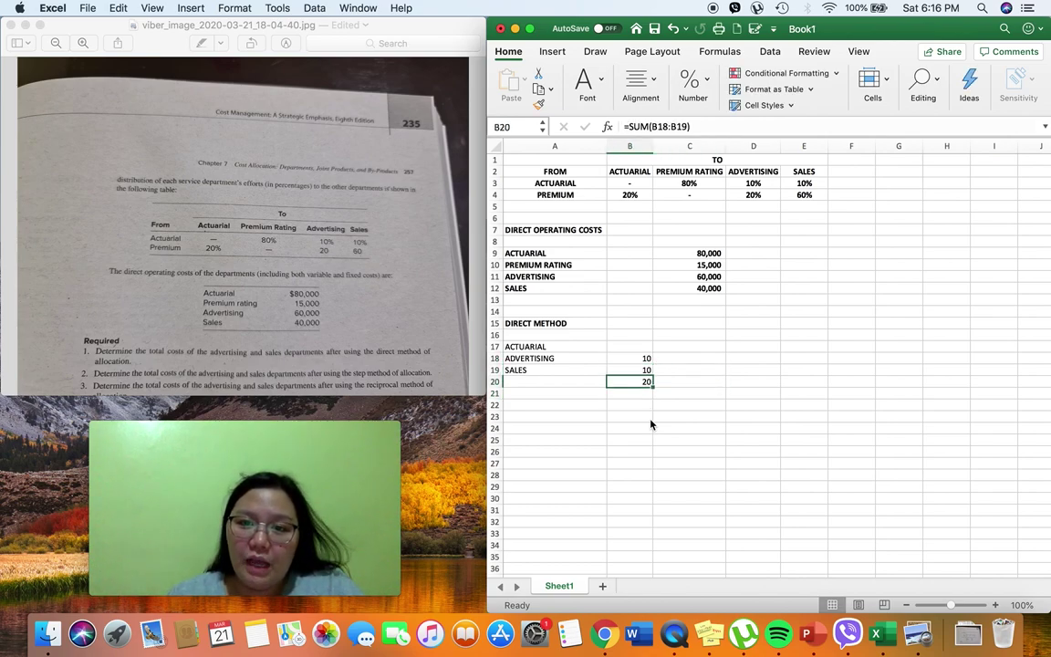
key(Right)
key(Up)
key(Up)
key(Up)
text(ALLOC)
text(ED COST)
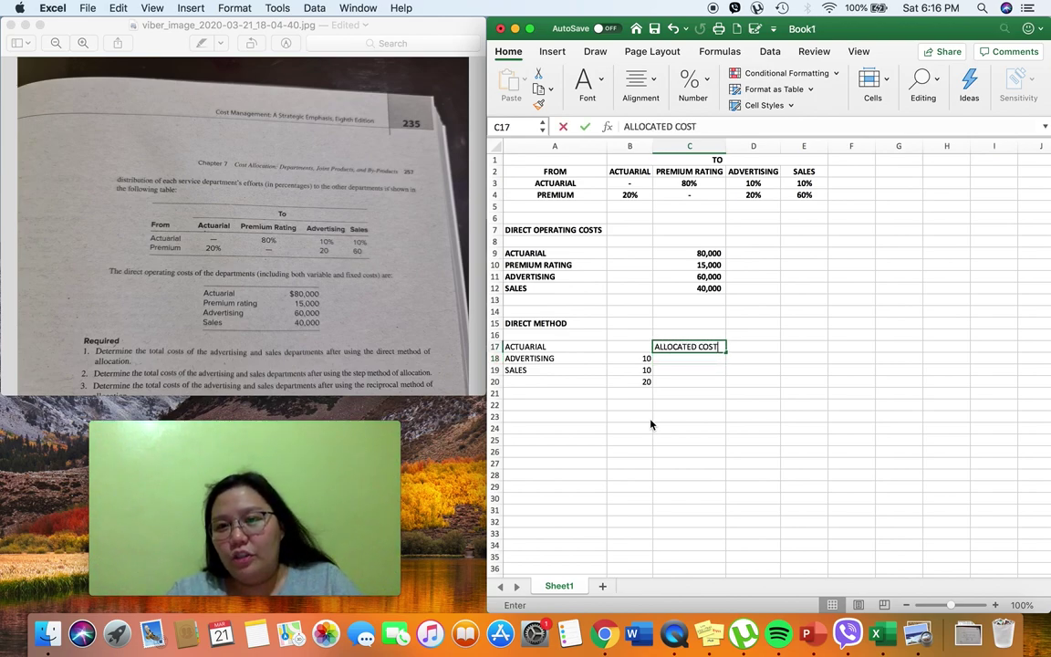
key(Return)
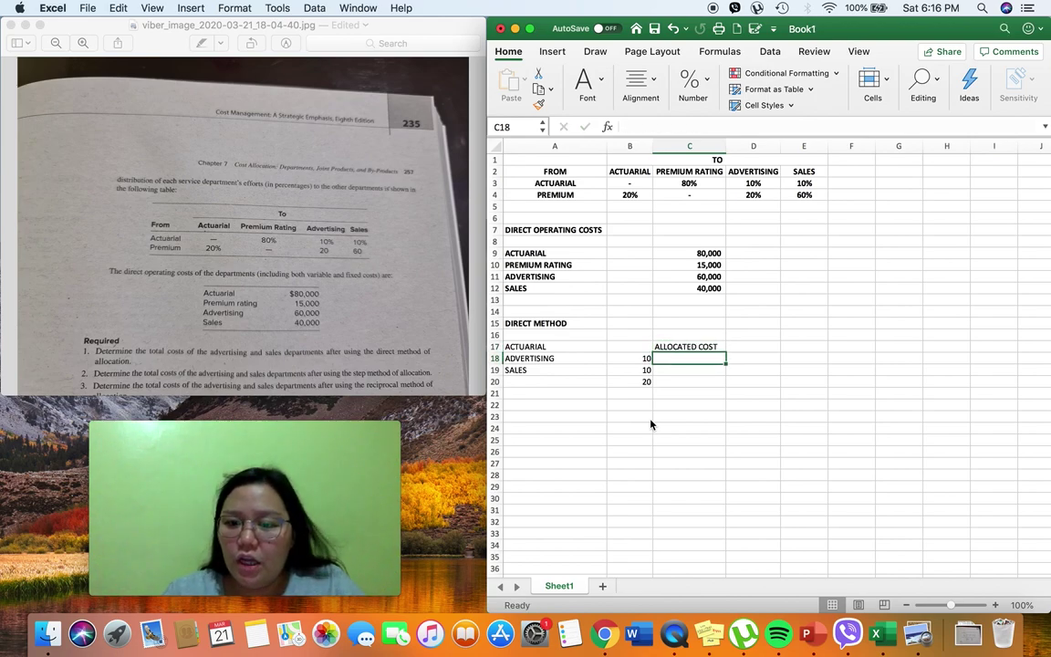
Calculate Advertising's share of the actuarial cost in cell C18 with =C9*(B18/B20)
text(=)
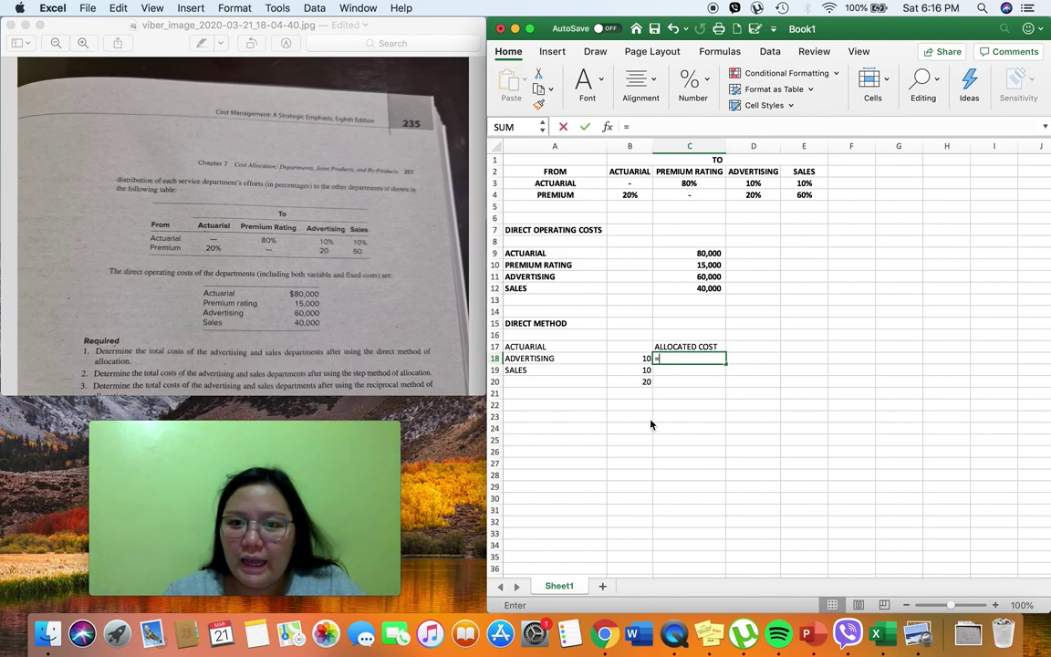
key(Left)
key(Up)
key(Up)
key(Up)
key(Up)
key(Up)
key(Up)
key(Up)
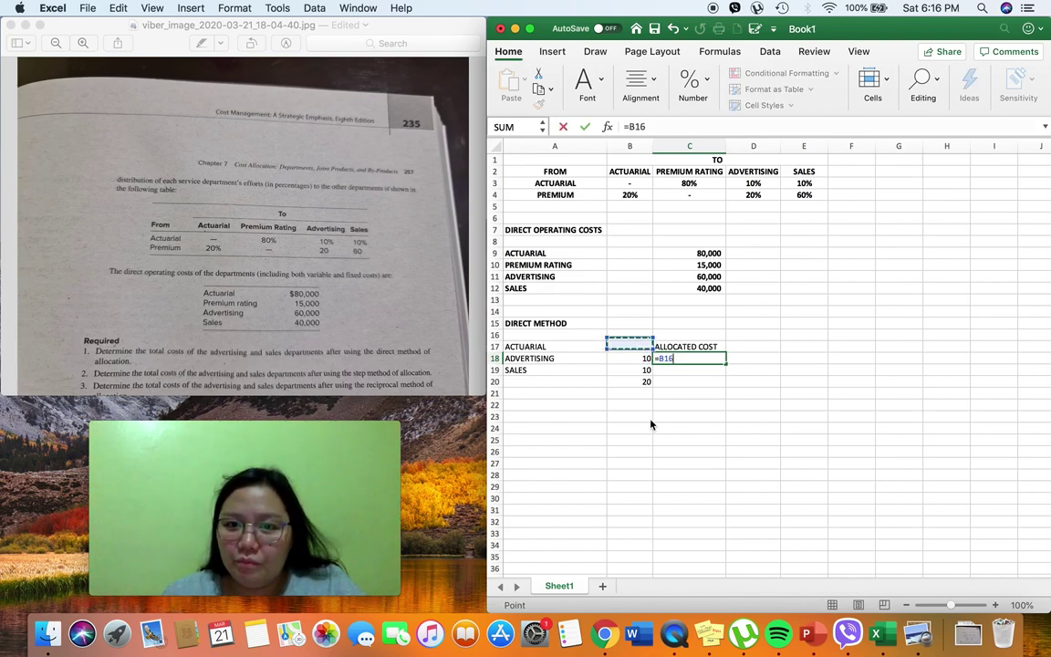
key(Up)
key(Up)
key(Right)
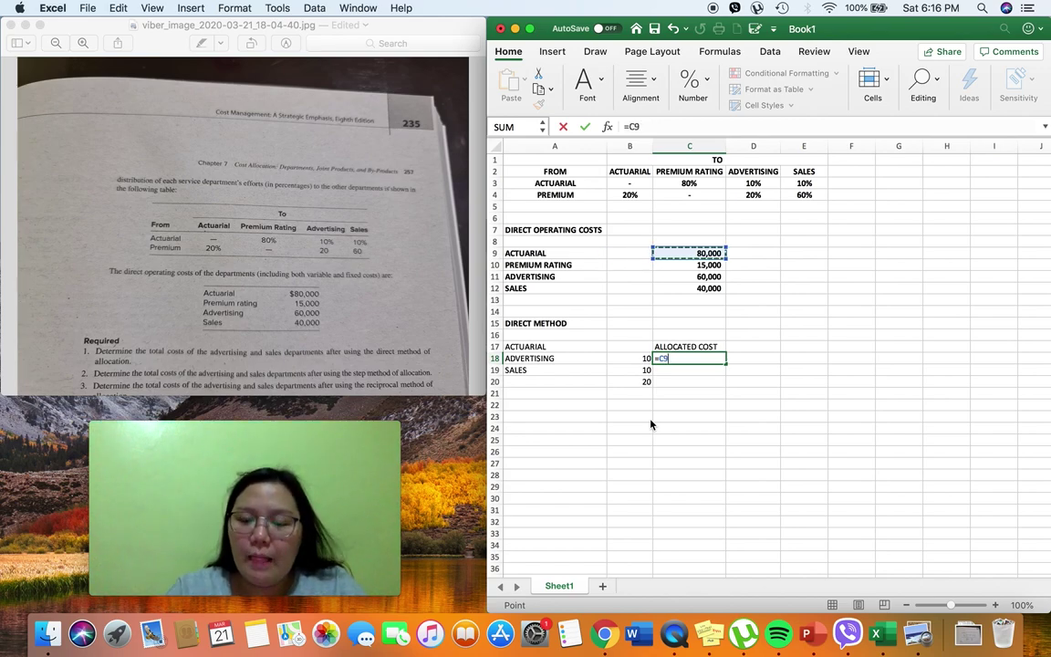
text(*()
click(642, 359)
text(/)
click(642, 383)
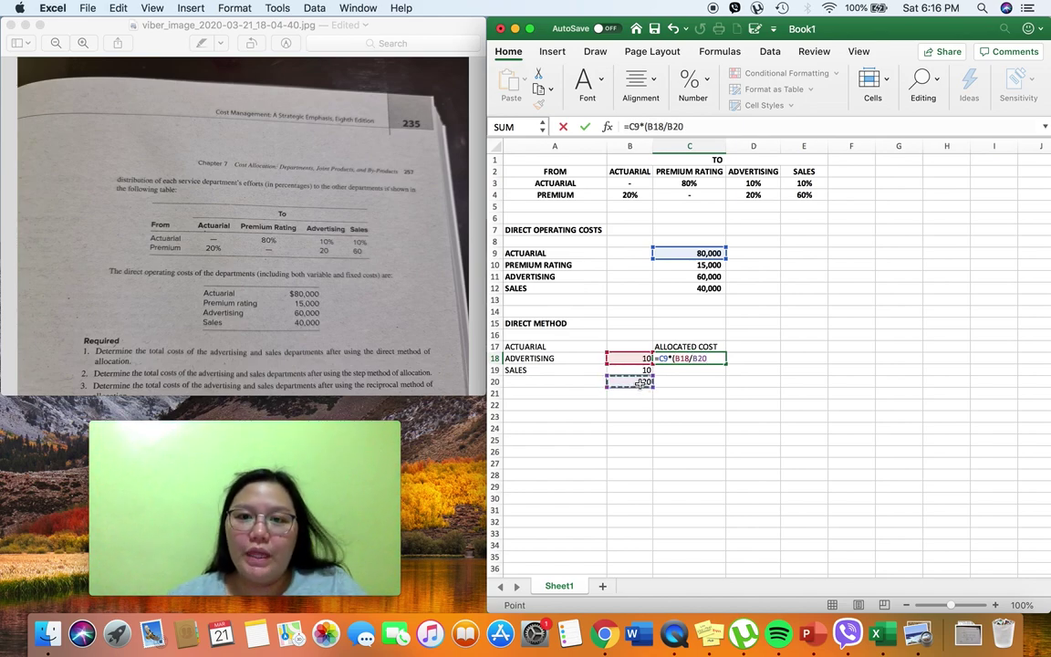
key(Return)
key(Up)
key(Down)
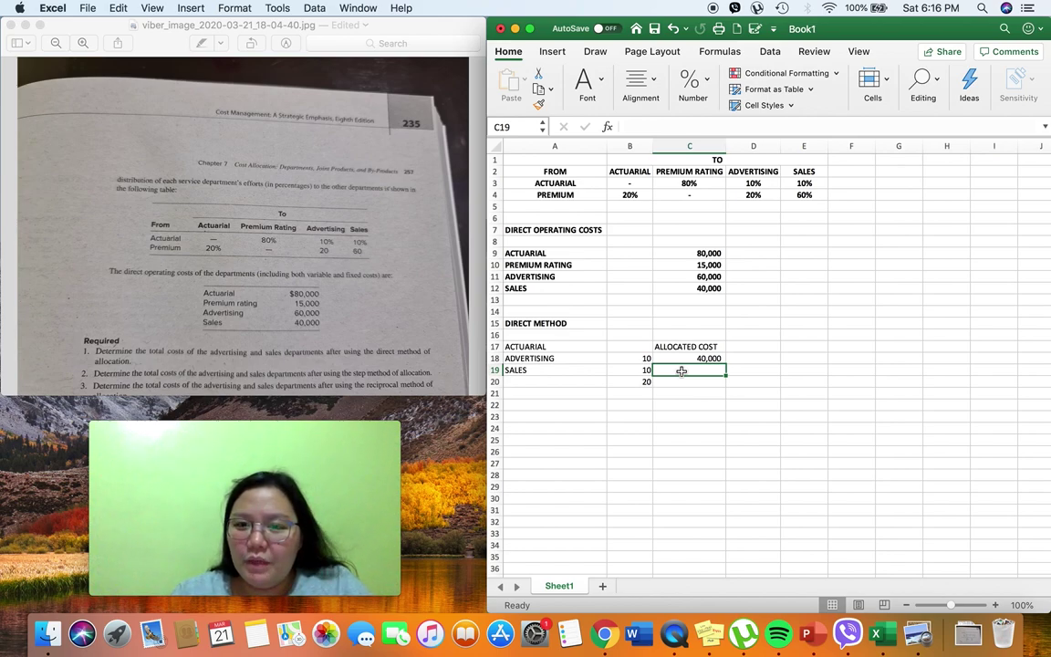
Calculate Sales' share of the actuarial cost in cell C19 with =C9*(B19/B20)
text(=)
key(Left)
key(Up)
key(Right)
key(Up)
key(Up)
key(Up)
key(Up)
key(Up)
key(Up)
key(Up)
key(Up)
key(Up)
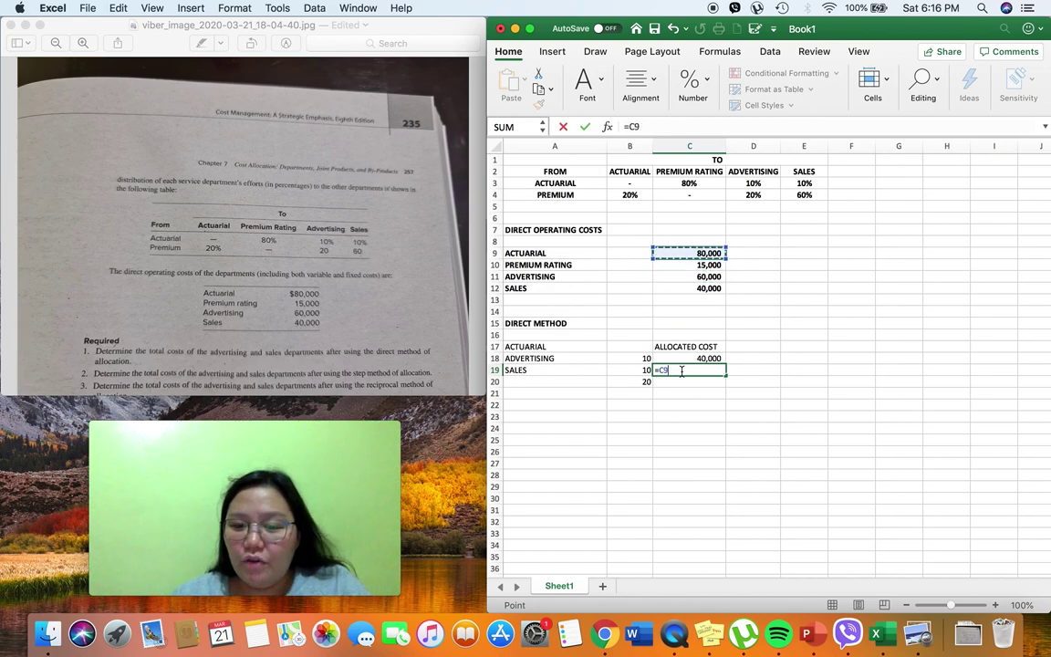
text(*)
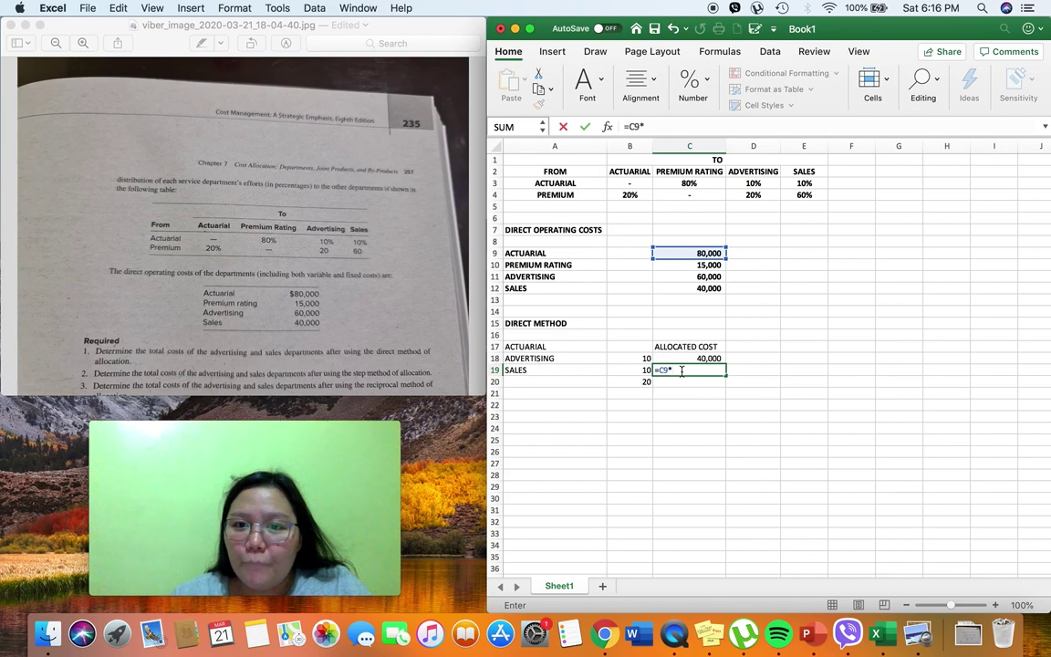
text(()
key(Left)
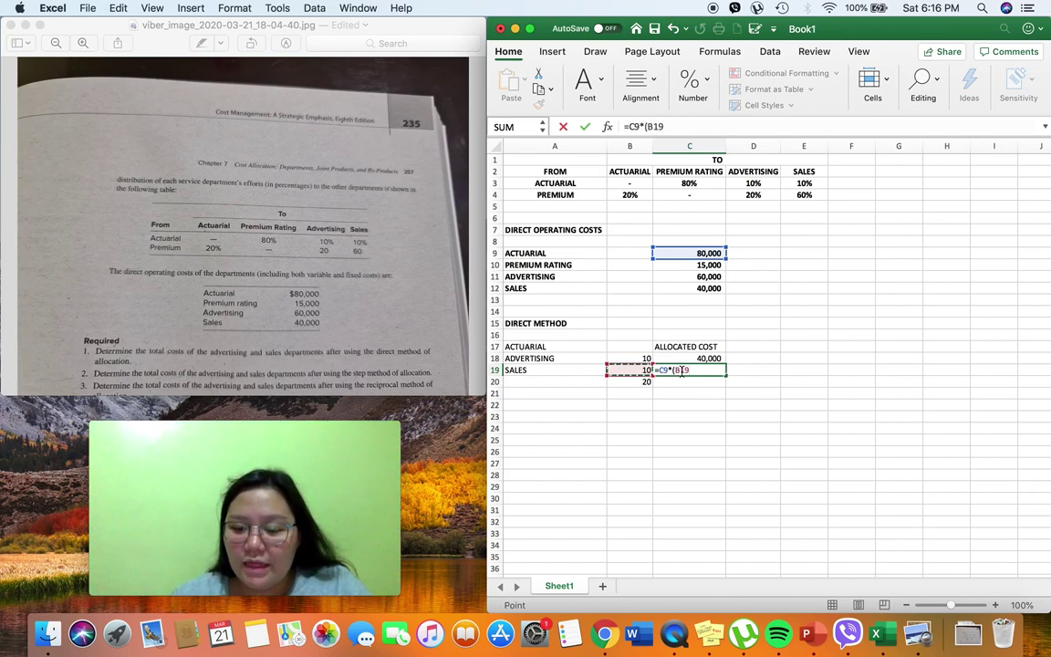
text(/)
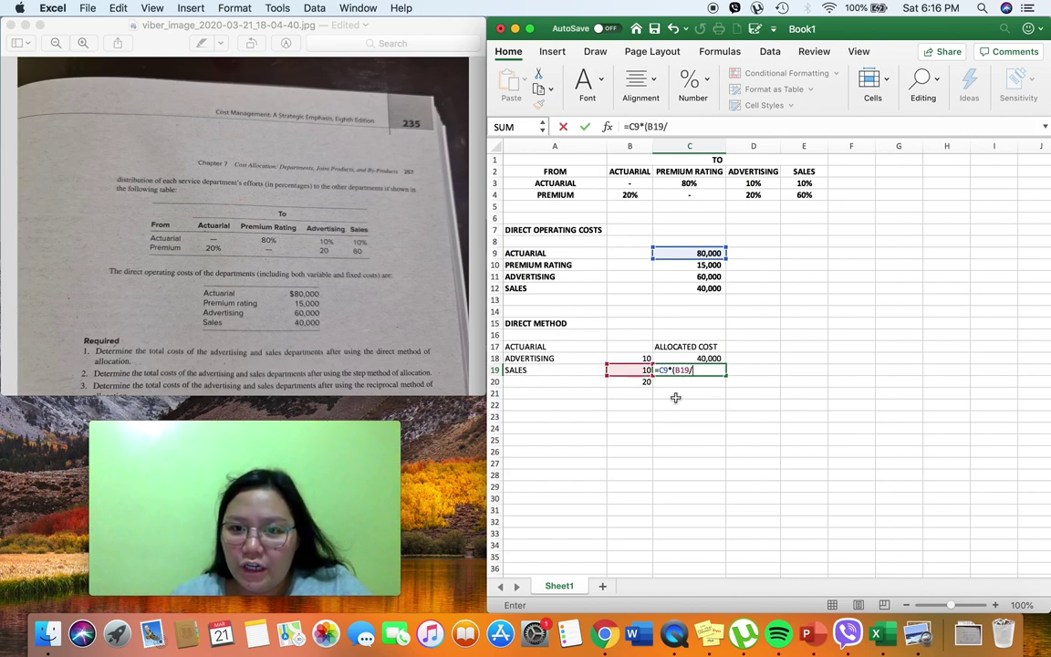
click(639, 384)
text())
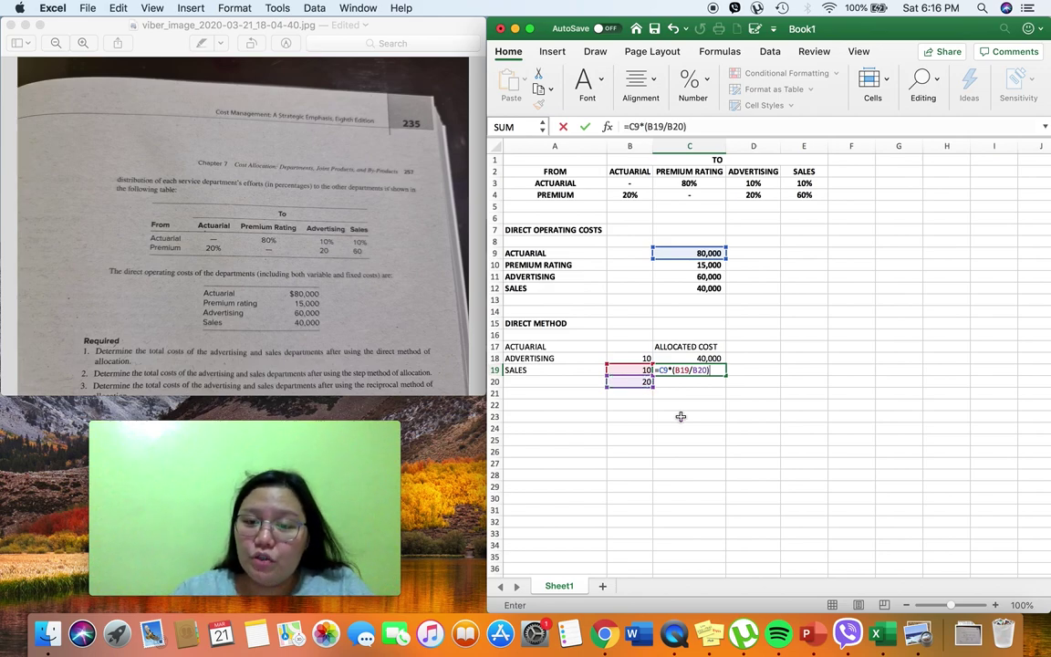
key(Return)
key(Up)
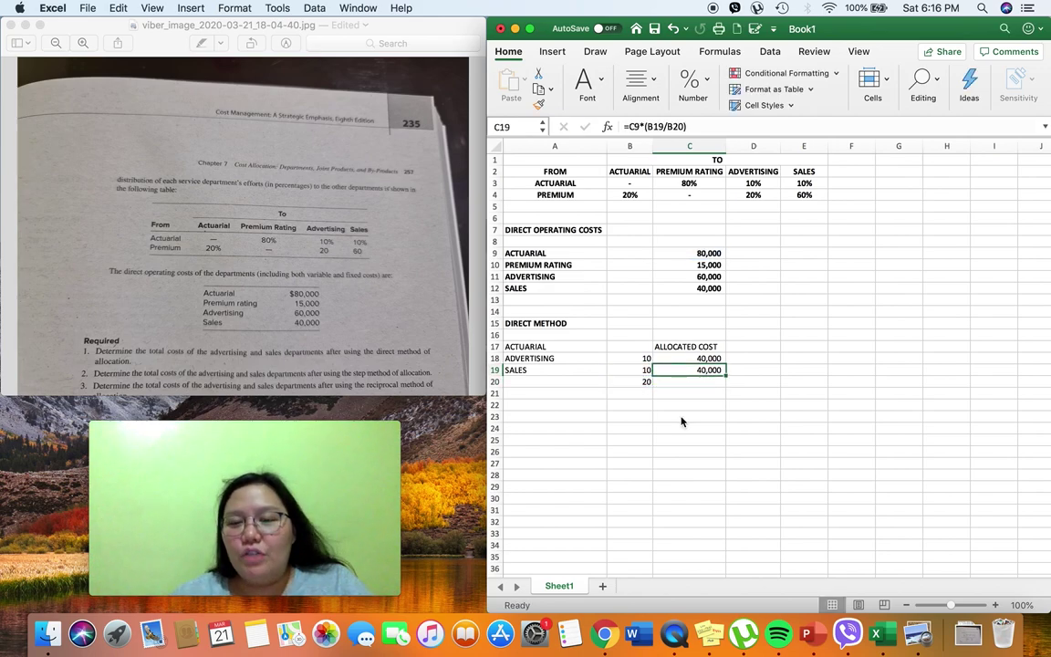
Review the Advertising and Sales percentages and allocated cost formulas in rows 18 and 19 of the actuarial table
key(Up)
key(Down)
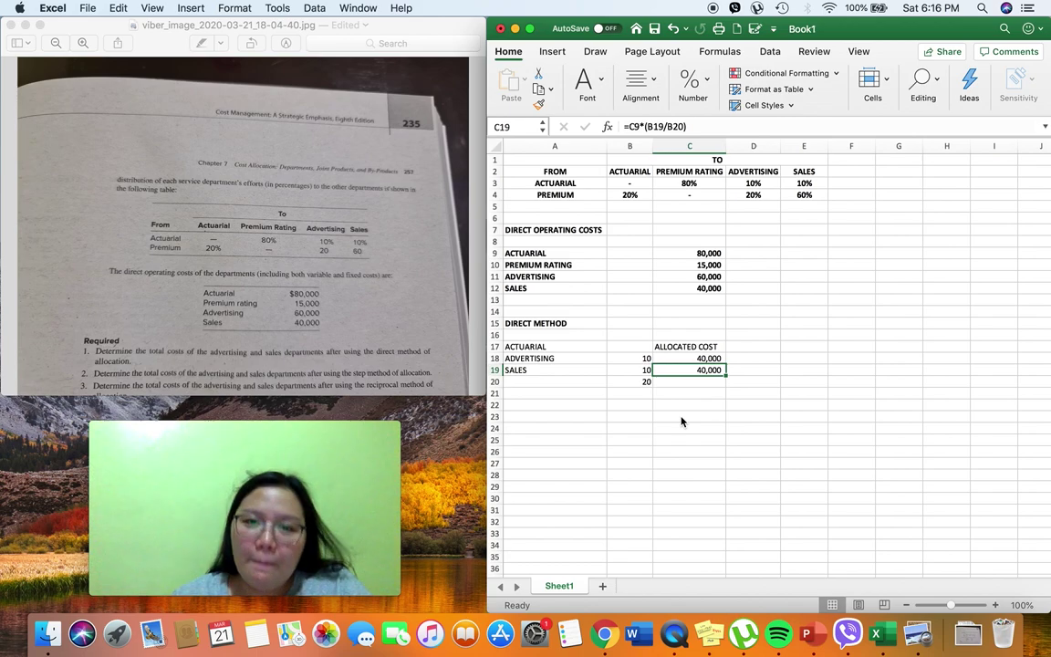
key(Up)
key(Left)
key(Right)
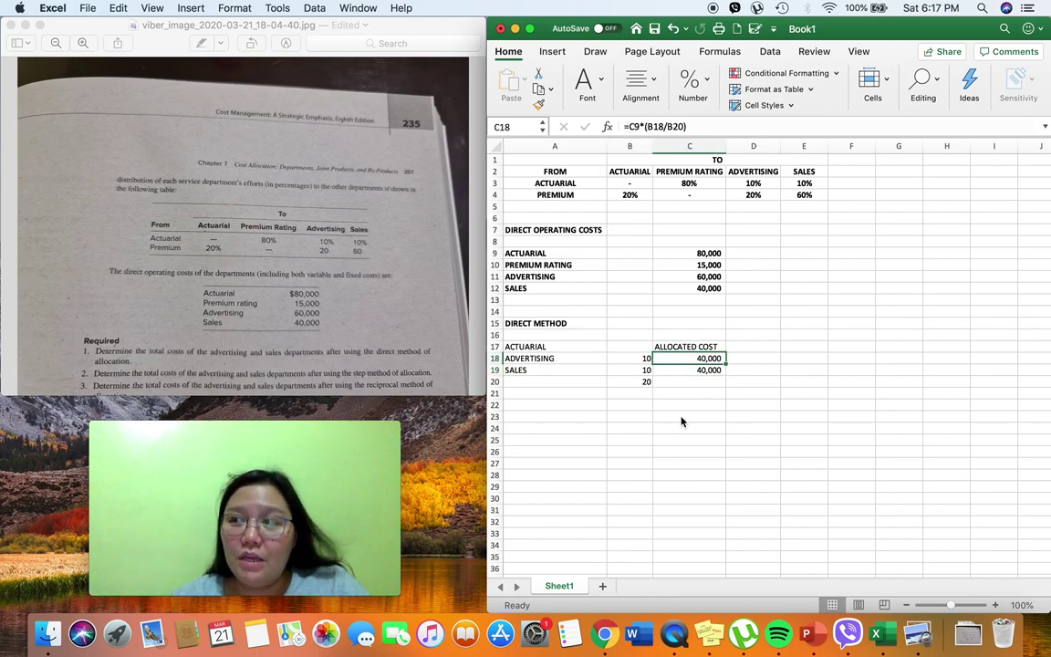
key(Left)
key(Left)
key(Down)
key(Right)
key(Right)
key(Up)
key(Down)
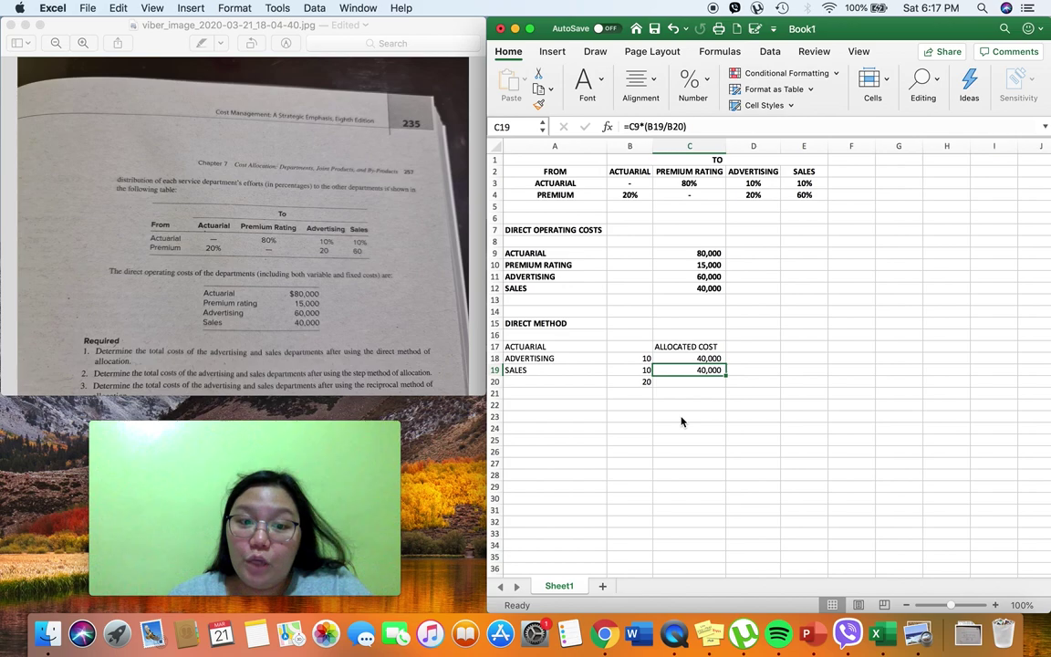
key(Down)
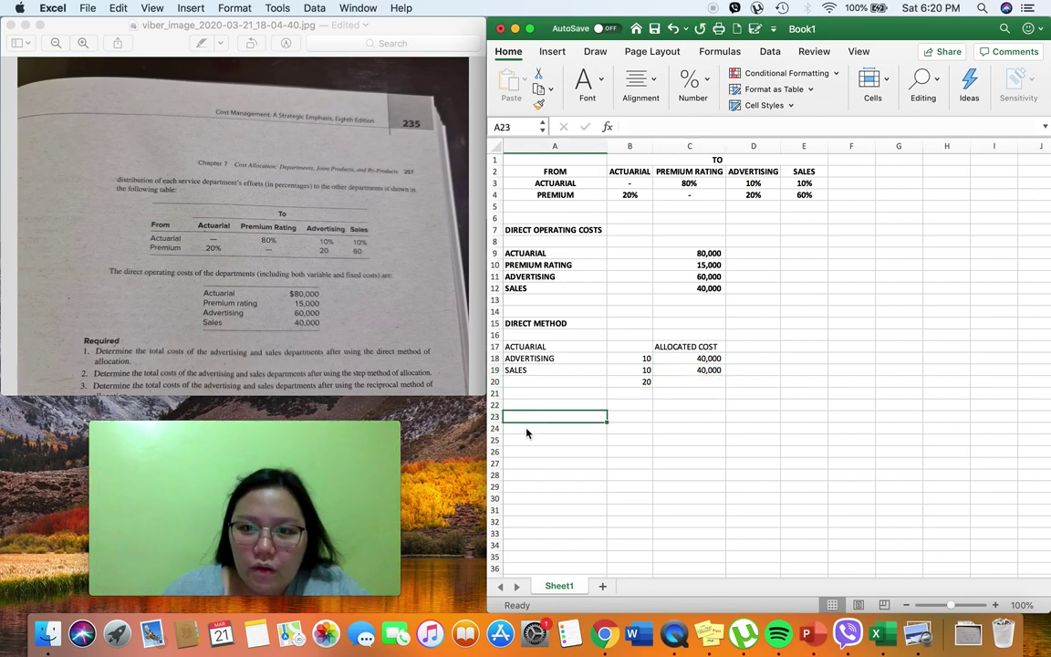
Enter the label PREMIUM RATING in cell A23 to start the second direct method table
key(Up)
key(Down)
text(pr)
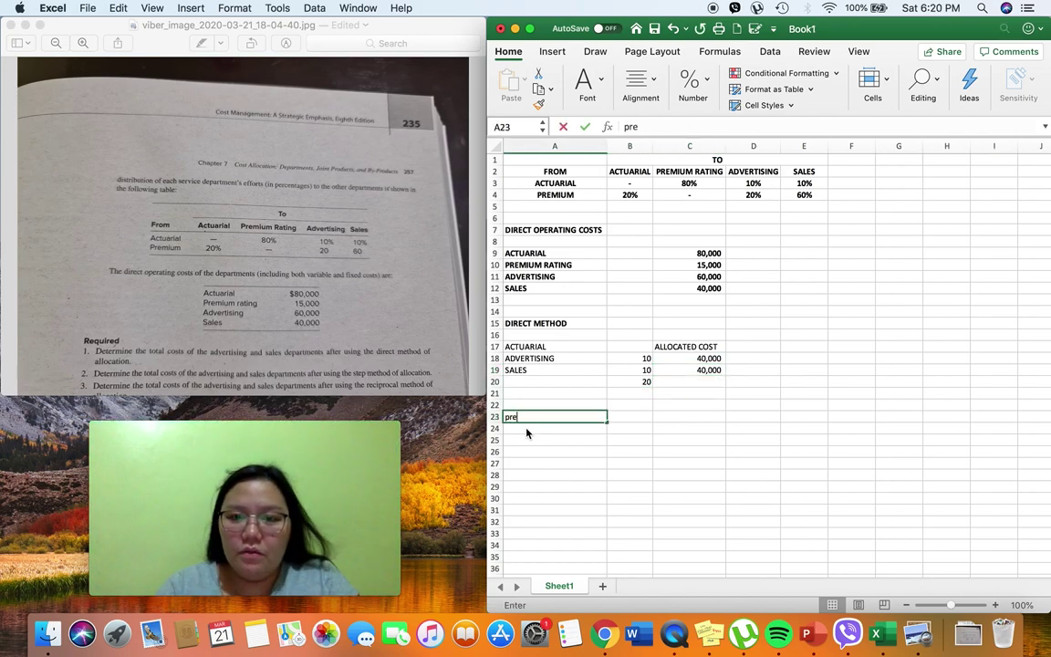
text(EMIUM RATING)
key(Tab)
Enter the column heading ALLOCATED COST in cell C23 of the premium rating table
key(Tab)
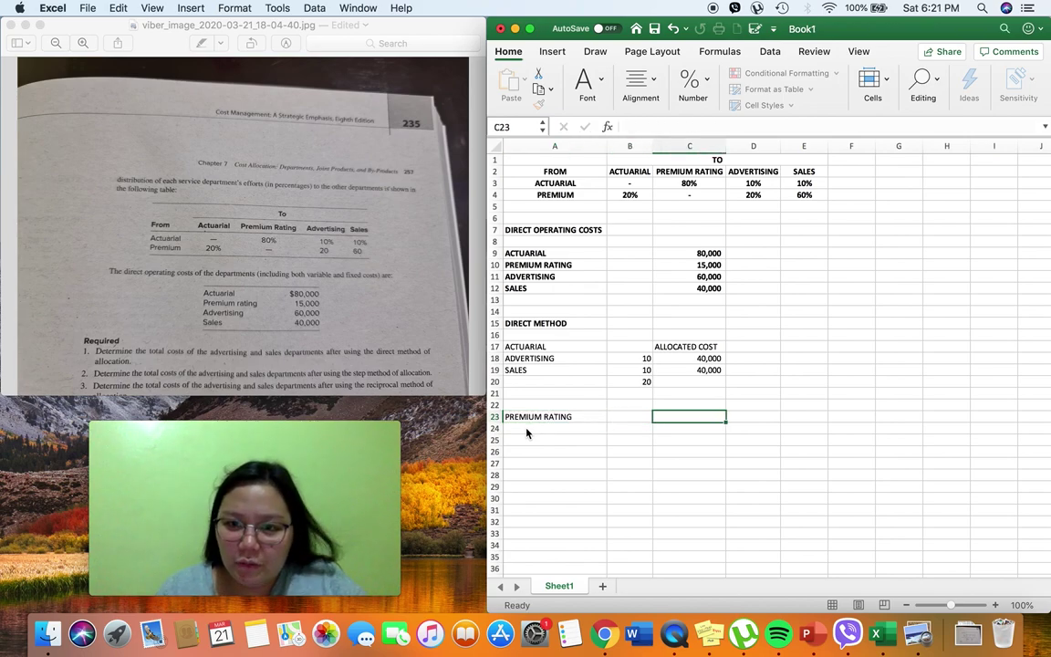
text(ALLO)
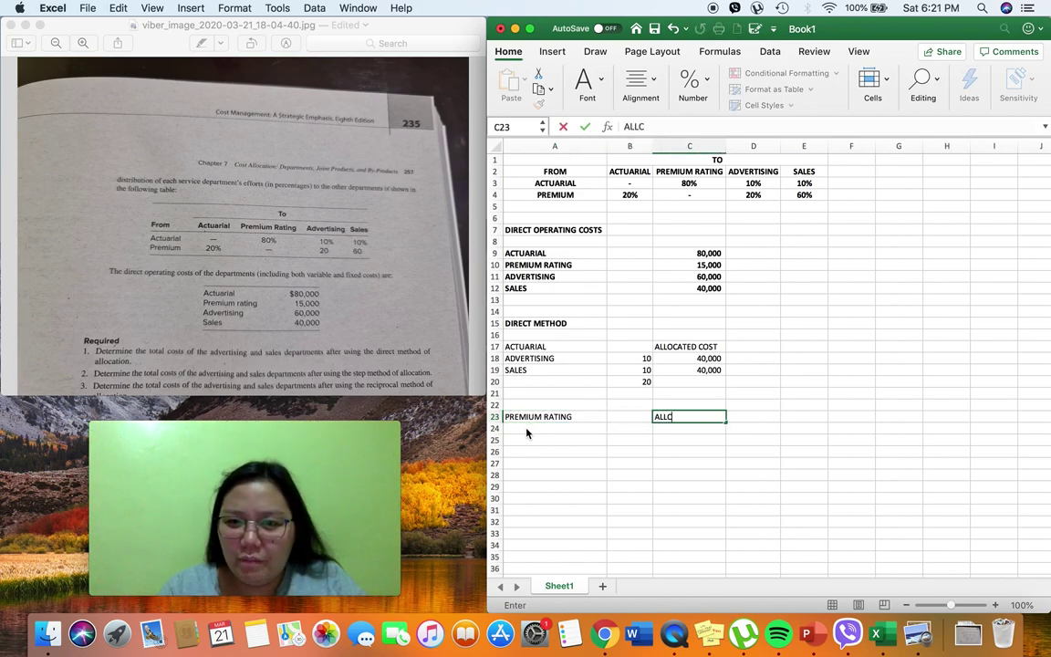
text(CATED C)
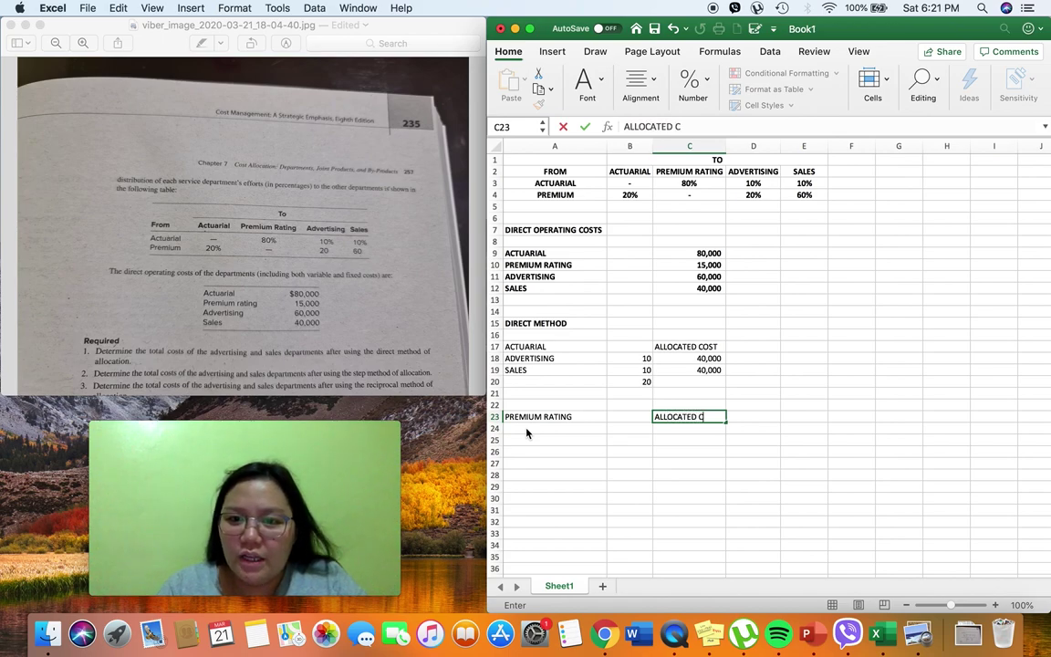
text(OST)
key(BackSpace)
text(ST)
key(Return)
Copy the ADVERTISING and SALES labels from A18:A19 into A24:A25 under PREMIUM RATING
key(Left)
key(Left)
key(Up)
key(Up)
key(Up)
key(Up)
key(Up)
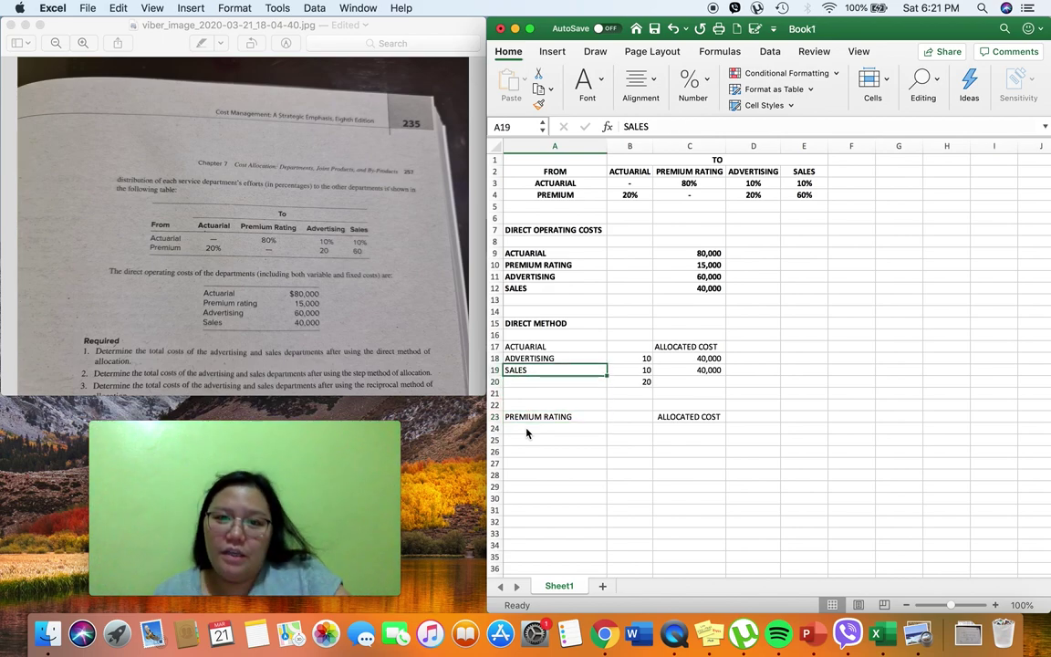
key(shift+Up)
key(super+c)
key(Down)
key(Down)
key(Down)
key(Down)
key(Down)
key(Down)
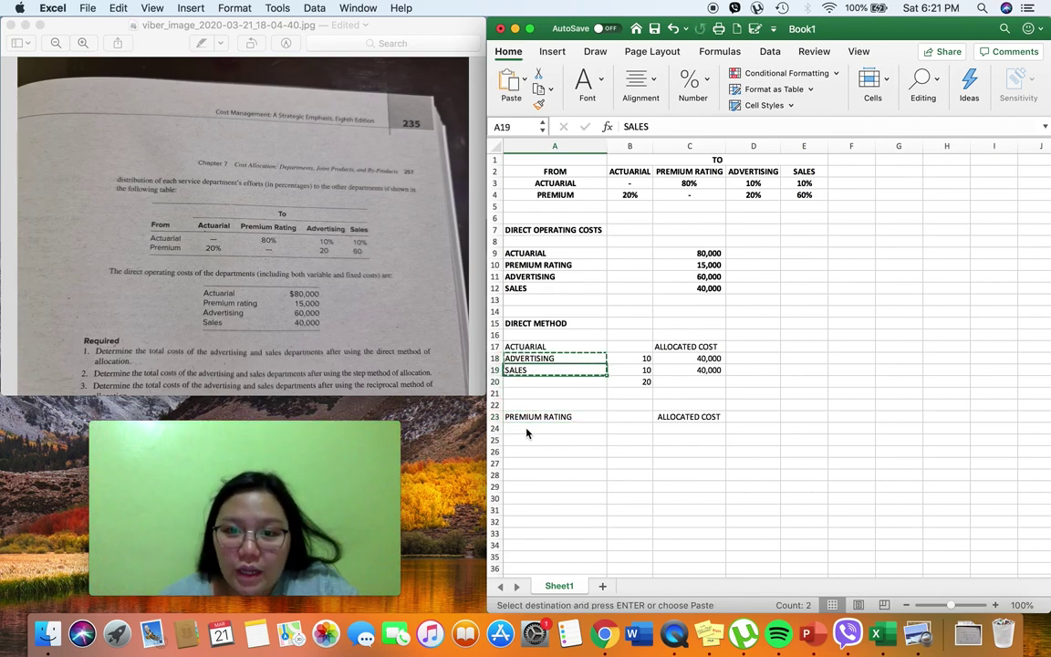
key(super+v)
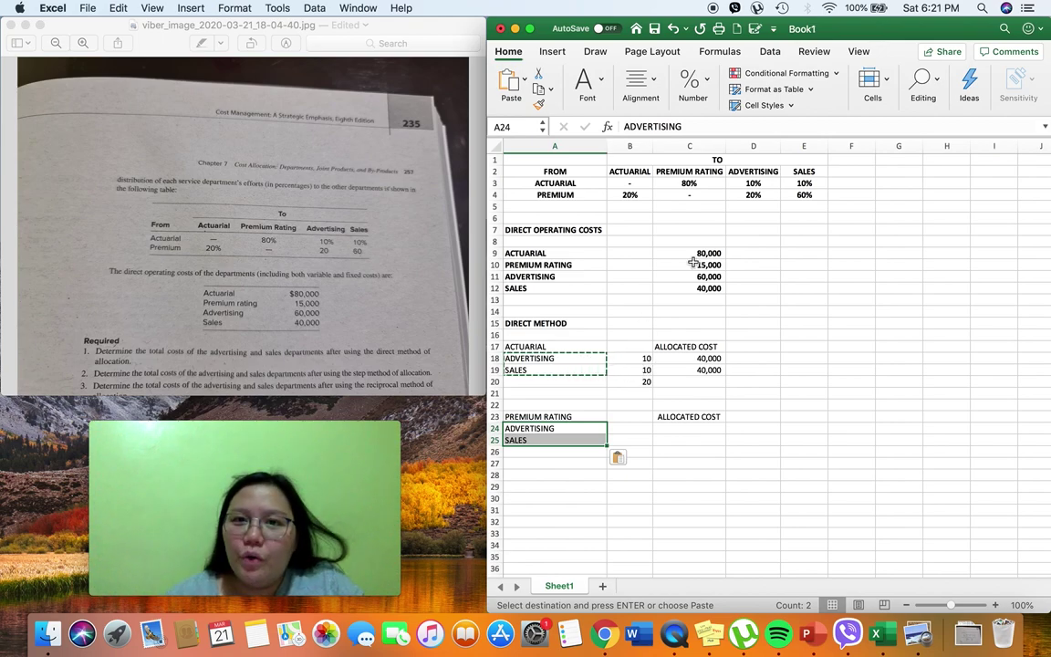
Enter the premium department's percentages for the producing departments: 20 for Advertising in B24 and 60 for Sales in B25
click(753, 194)
click(630, 428)
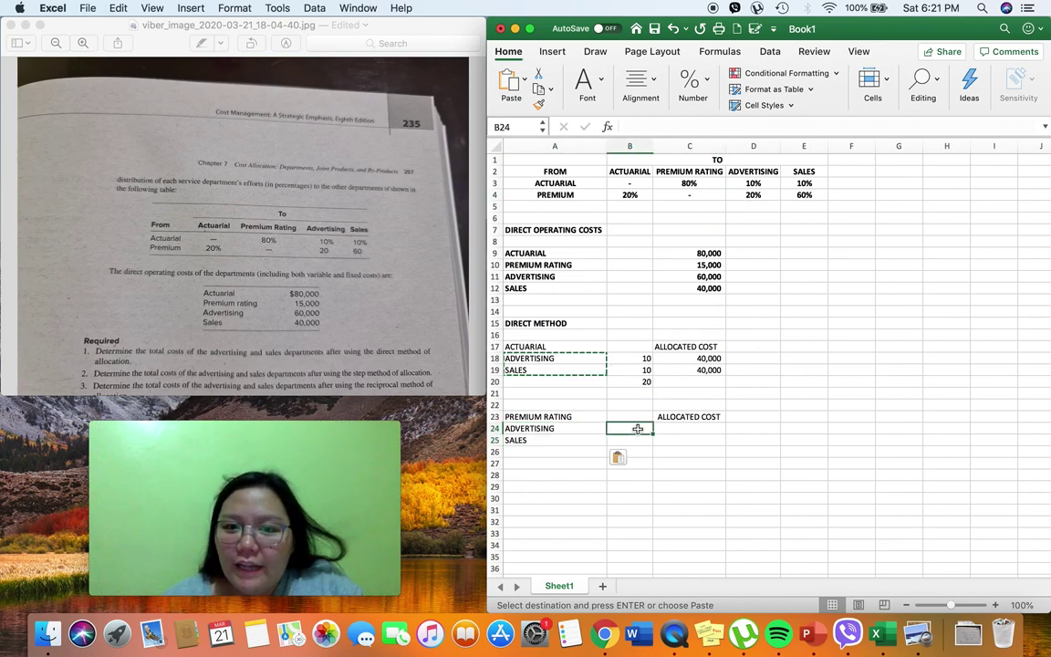
text(20)
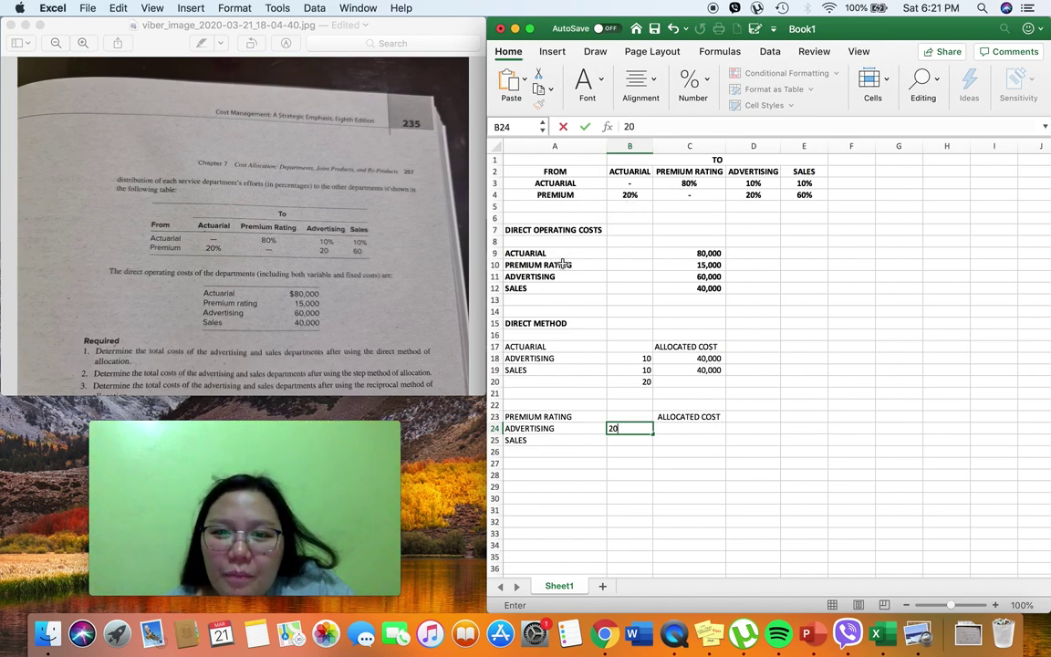
click(804, 195)
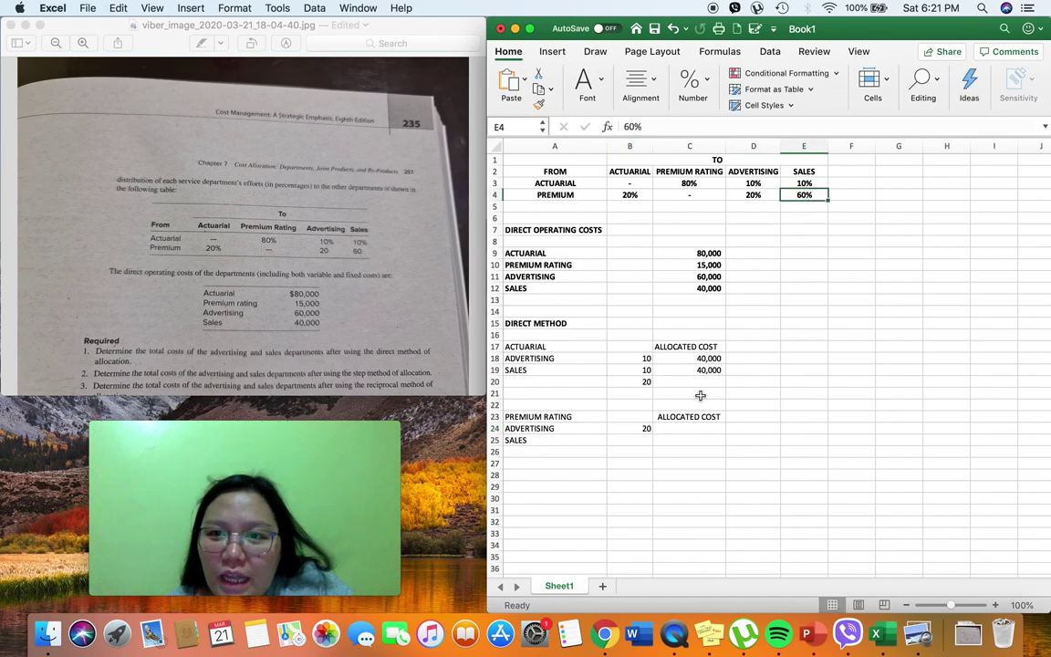
click(636, 442)
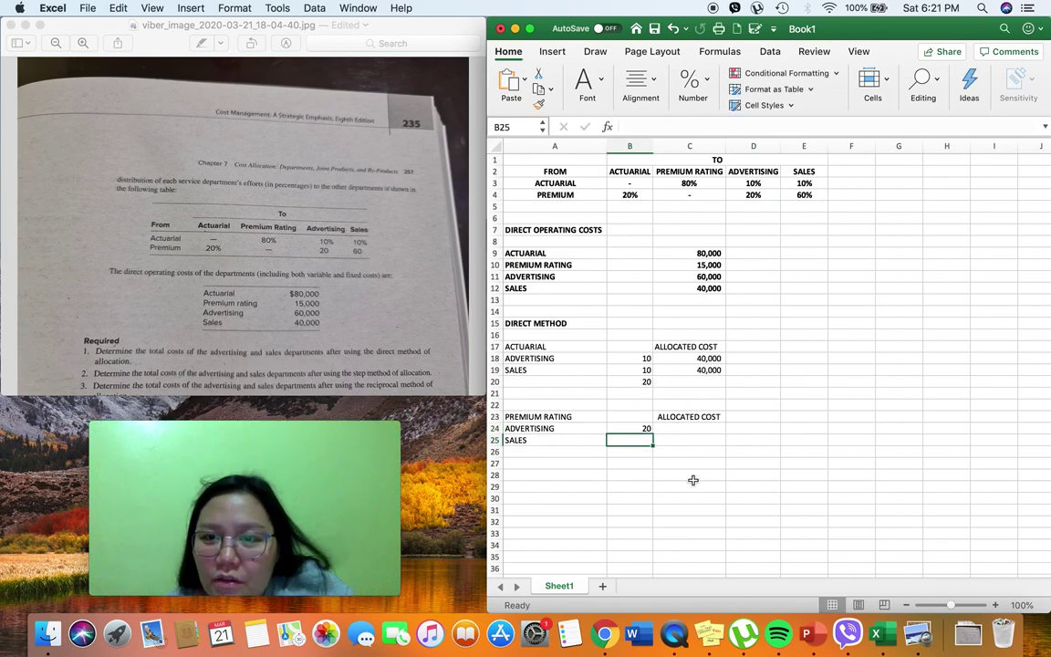
text(60)
key(Return)
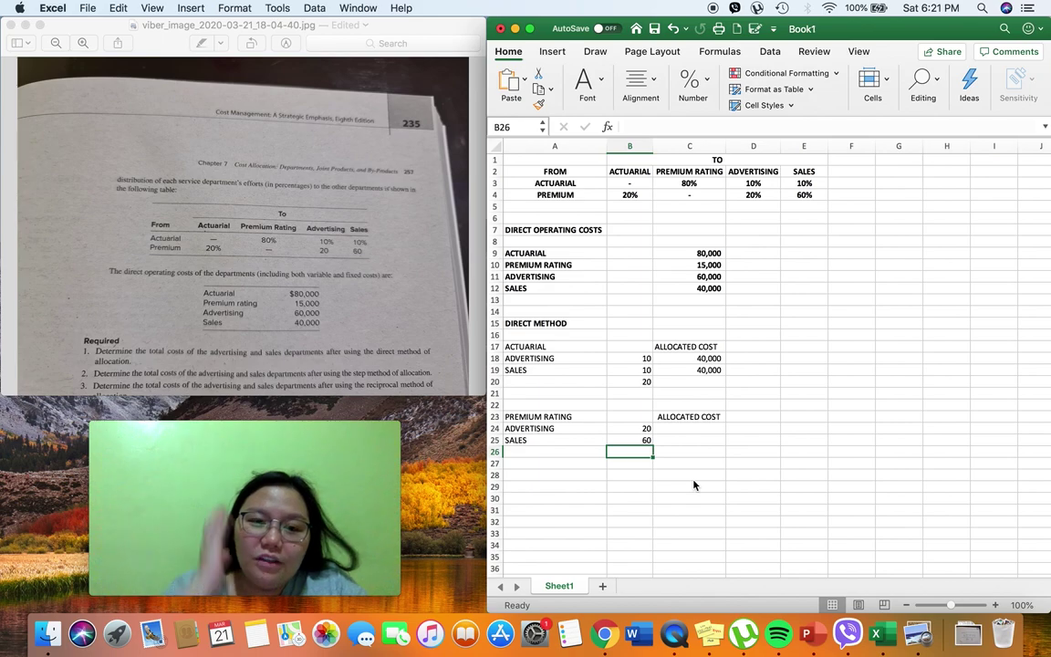
Total the premium rating percentages in cell B26 with =SUM(B24:B25)
click(623, 429)
click(629, 440)
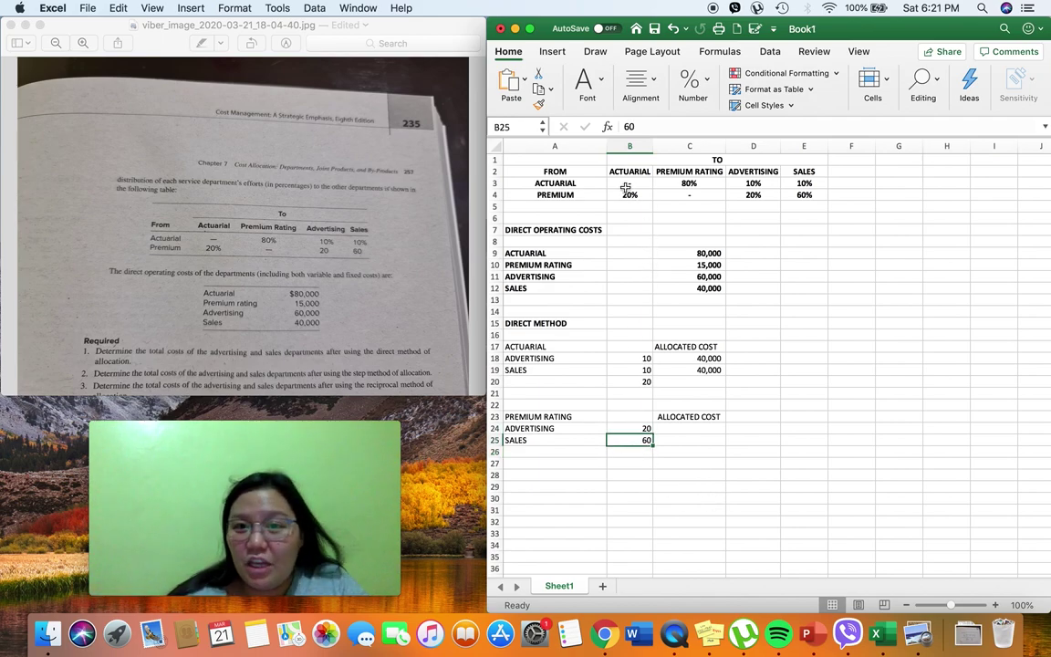
click(636, 451)
text(=)
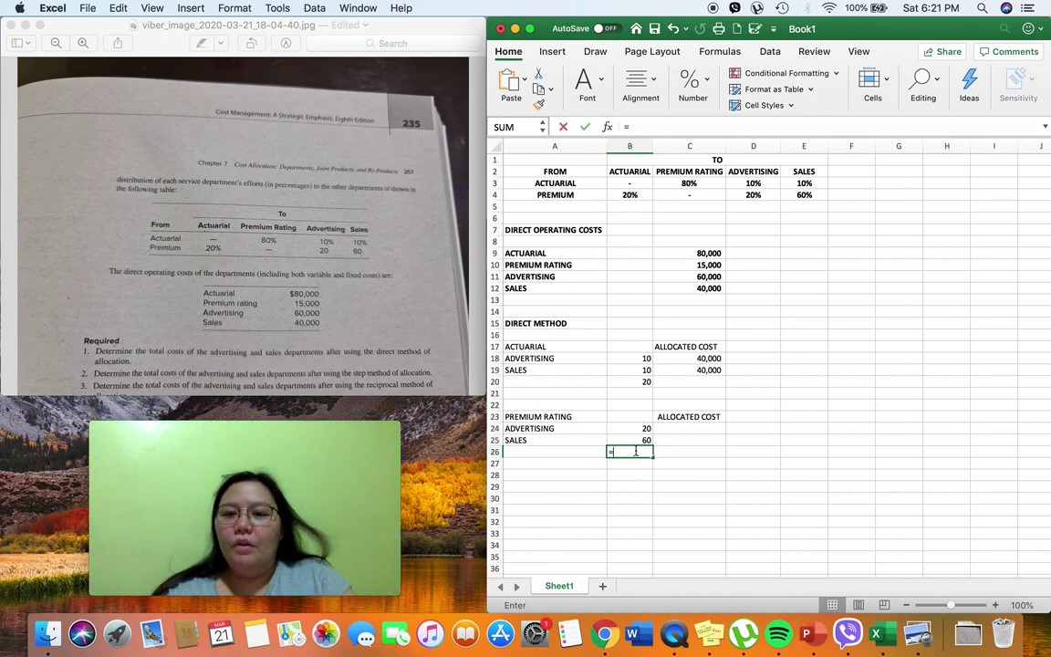
text(SUM()
key(Up)
key(shift+Up)
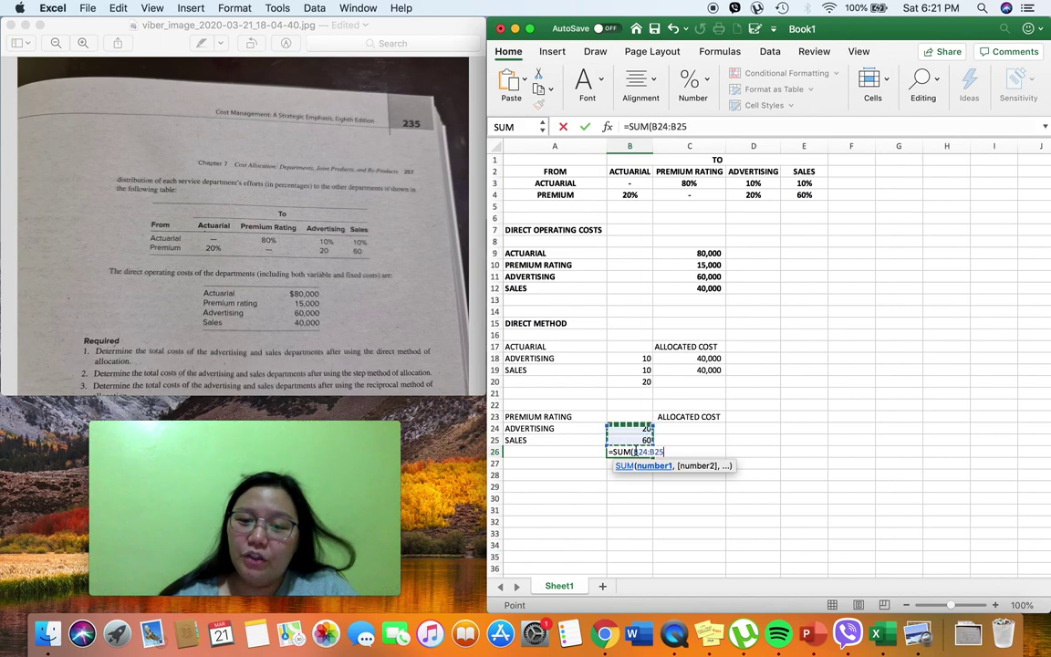
key(Return)
click(637, 453)
Calculate Advertising's share of the premium rating cost in cell C24 with =C10*(B24/B26)
key(Up)
key(Up)
key(Down)
key(Down)
key(Up)
key(Right)
key(Up)
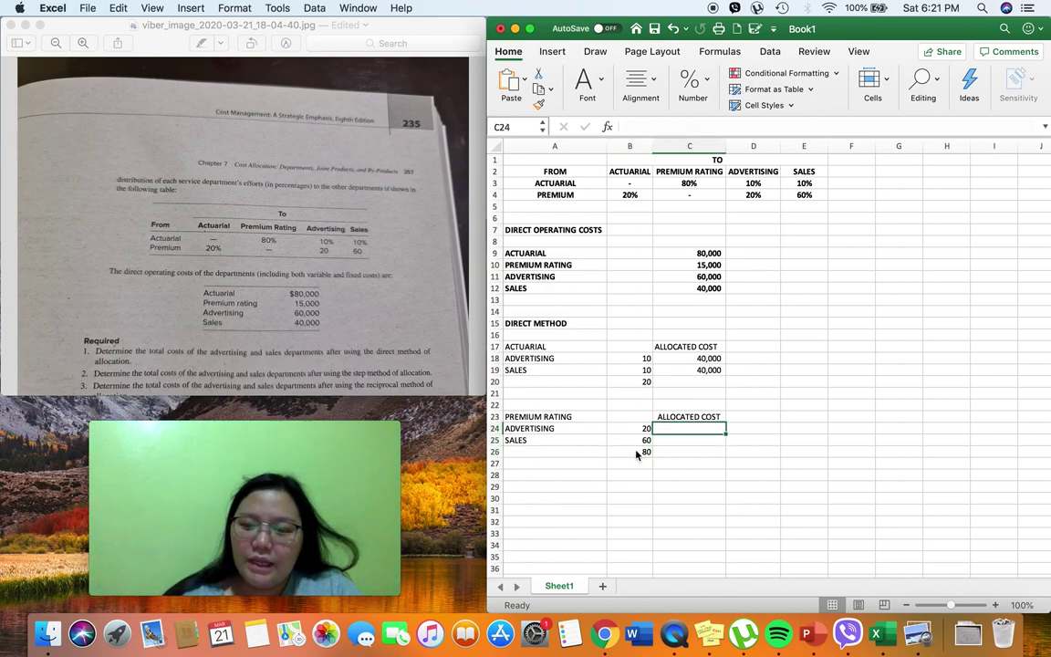
text(=)
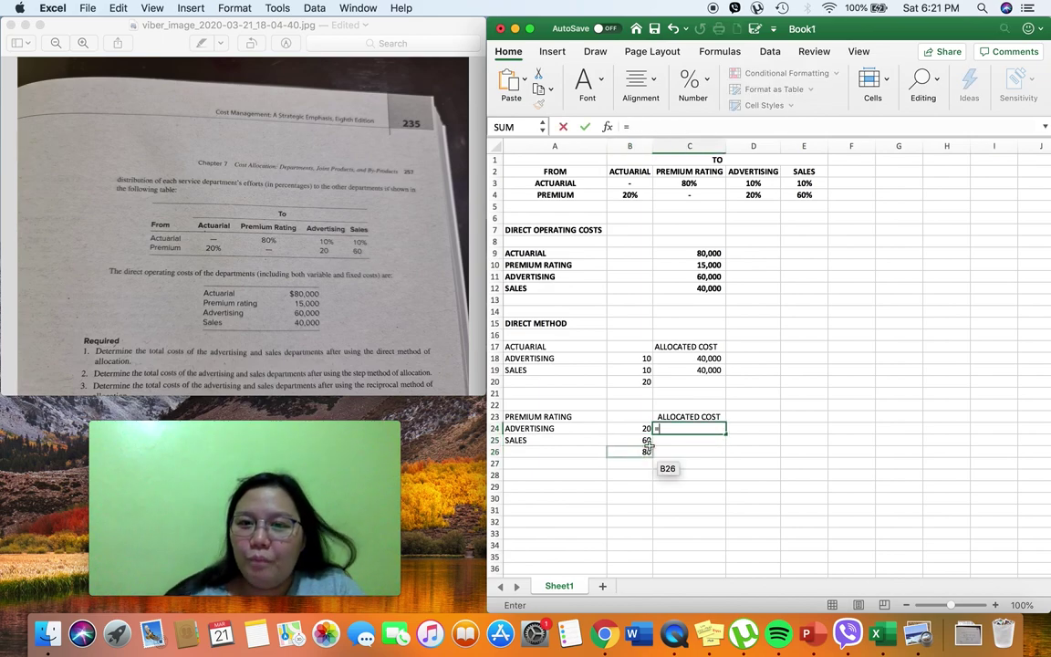
click(712, 265)
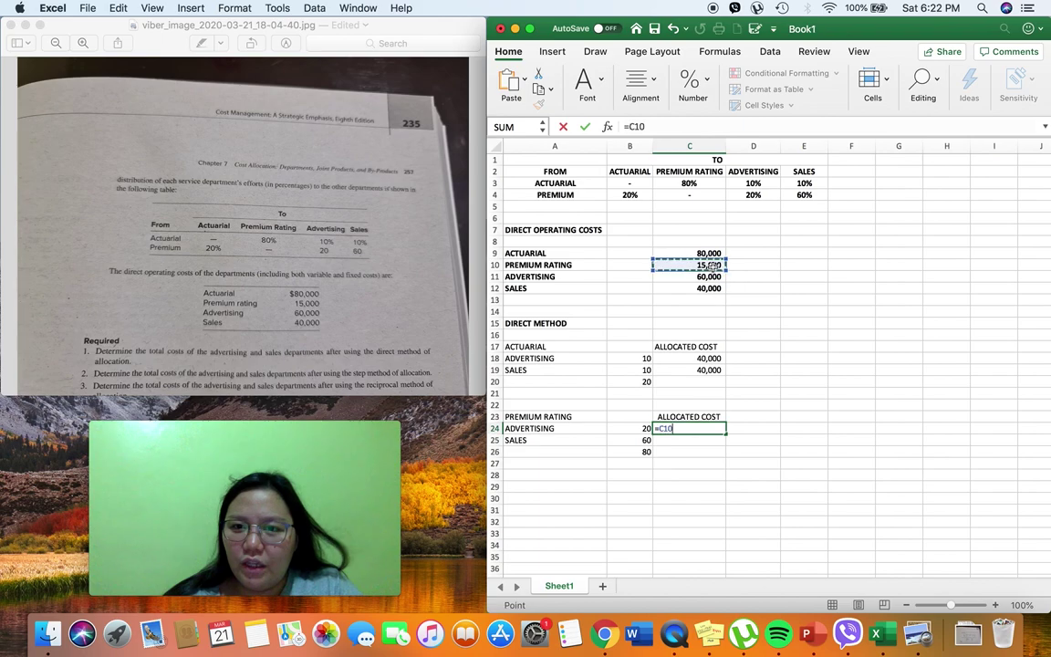
text(*(B24/)
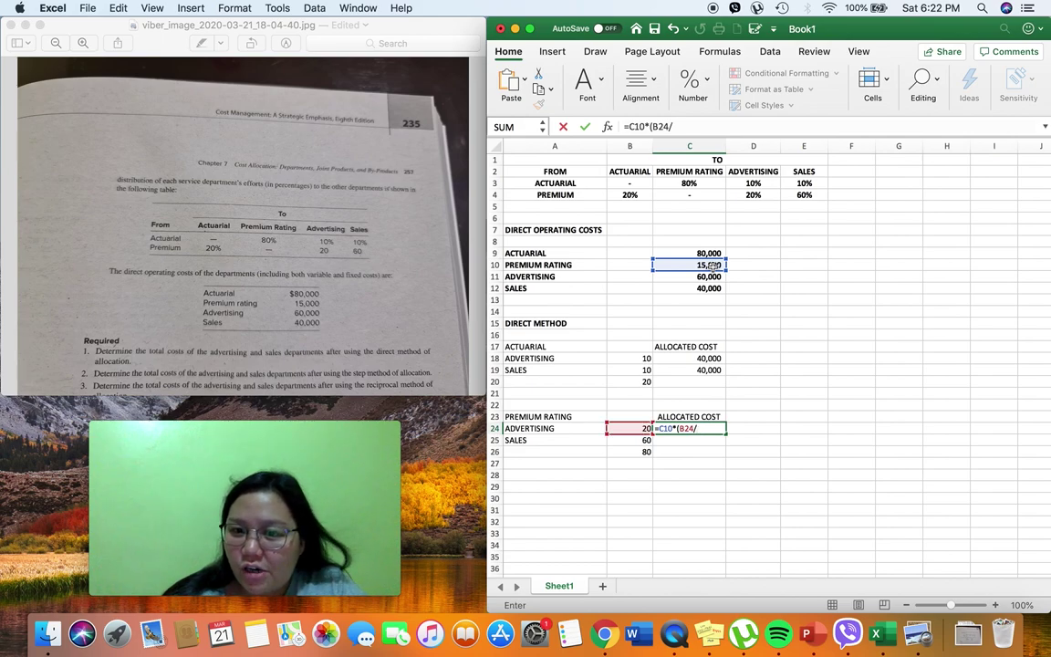
click(636, 451)
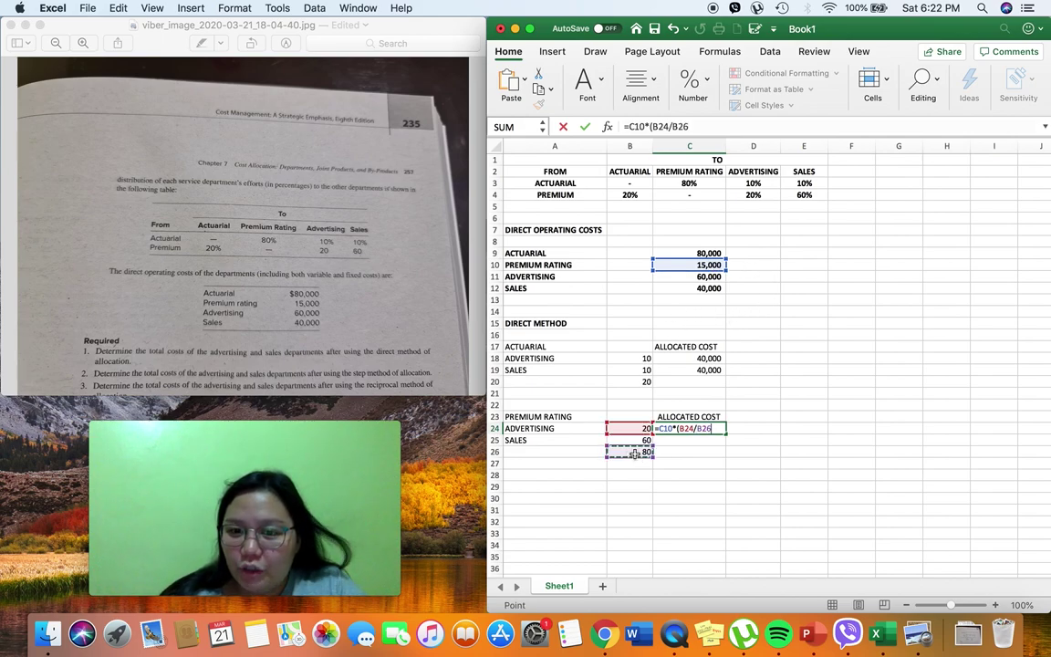
key(Return)
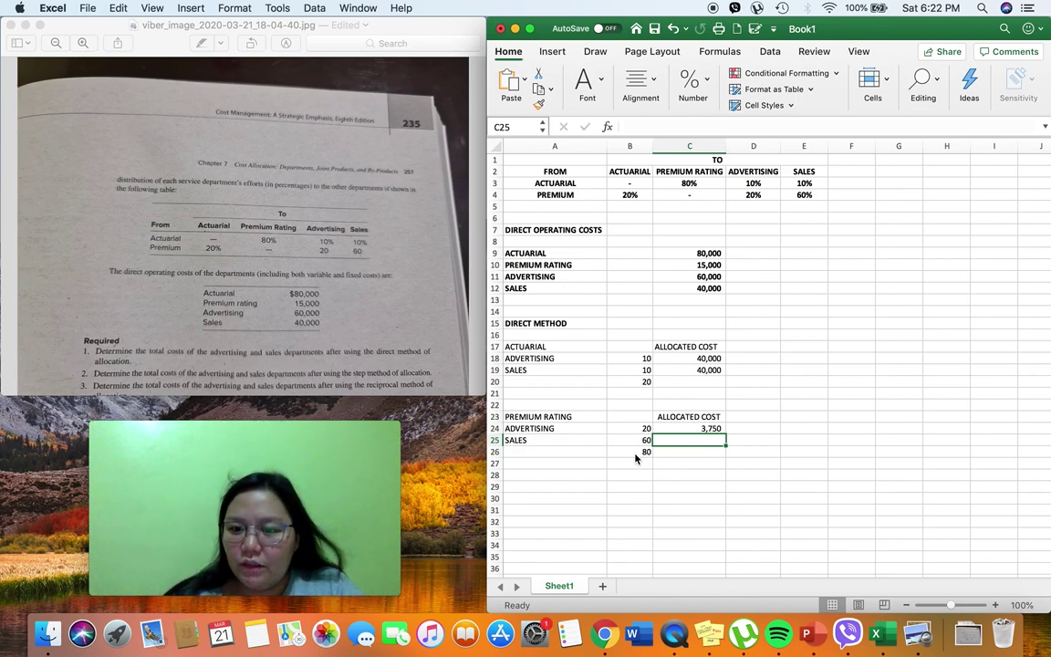
Calculate Sales' share of the premium rating cost in cell C25 with =C10*(B25/B26)
text(=)
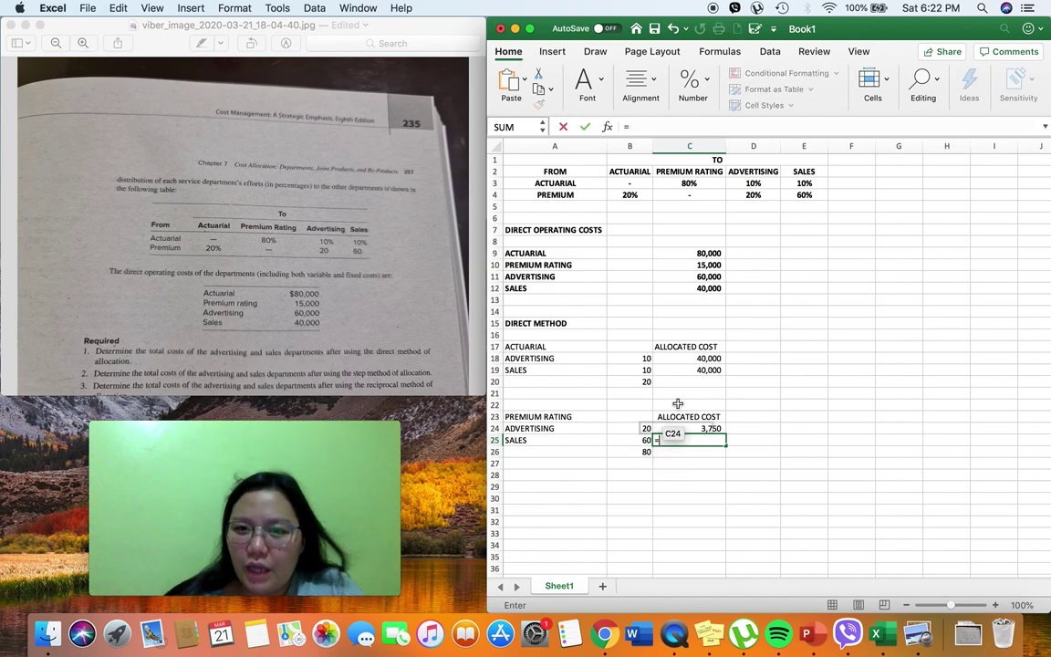
click(710, 264)
text(*)
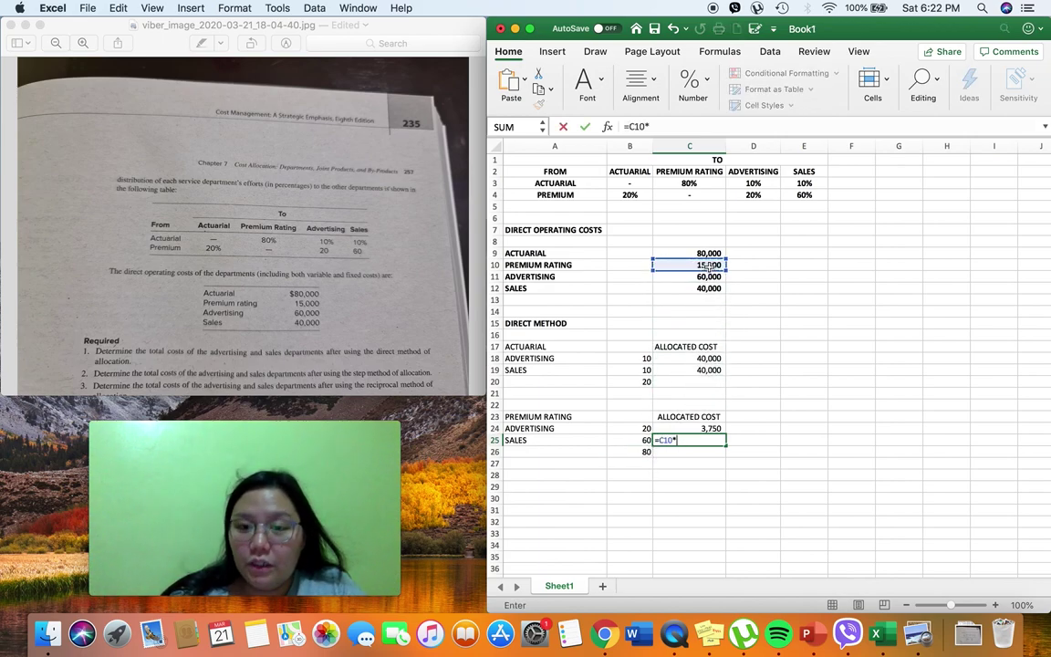
text(()
click(639, 440)
text(/)
click(643, 451)
text())
key(Return)
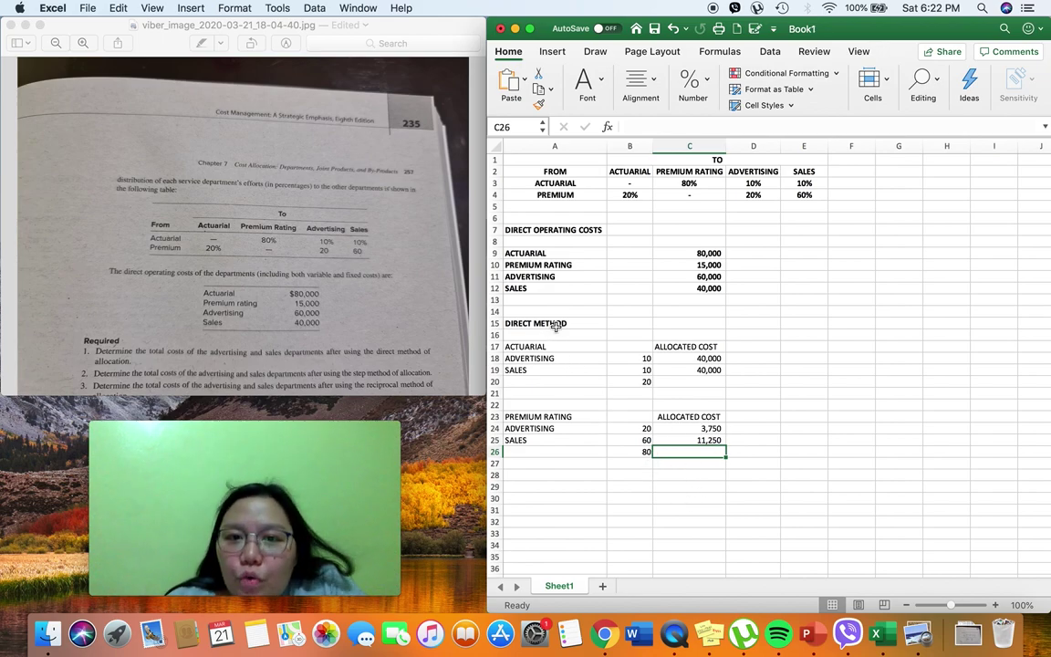
scroll(556, 529, down, 5)
mouse_move(207, 429)
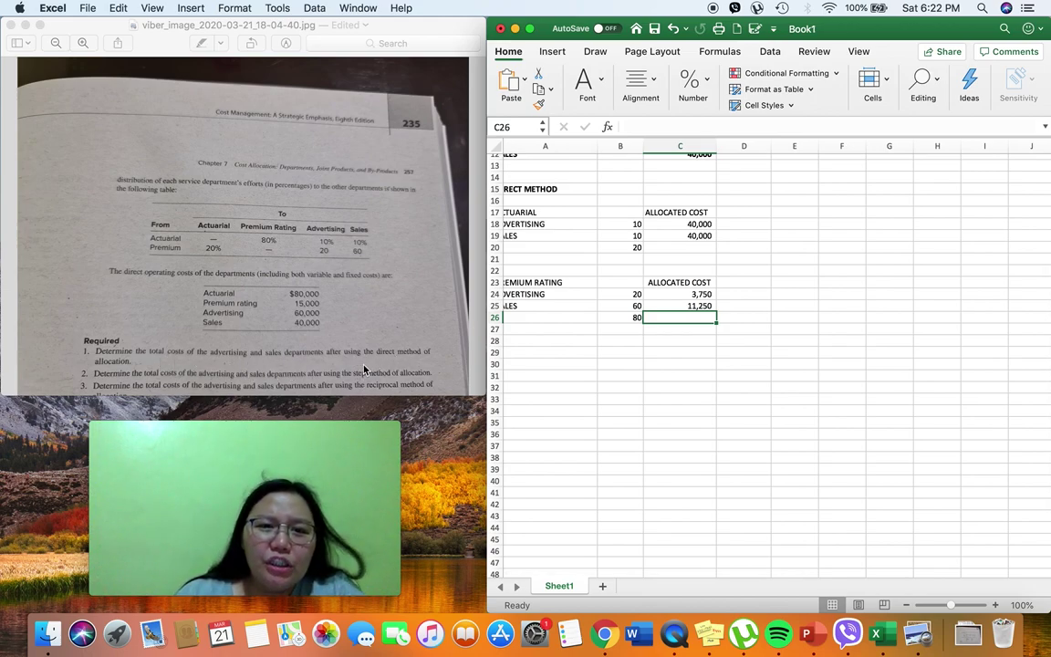
Enter the row label DIRECT COST in cell A30, below the premium rating allocation
click(538, 360)
key(Up)
key(Right)
key(Left)
key(Right)
key(Right)
key(Left)
key(Left)
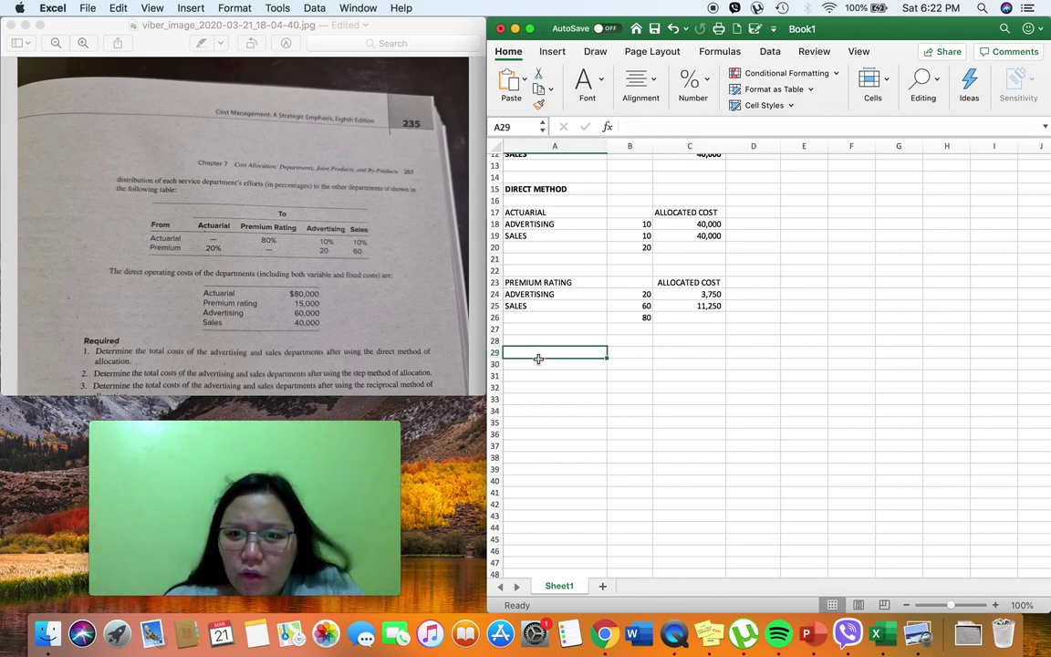
key(Down)
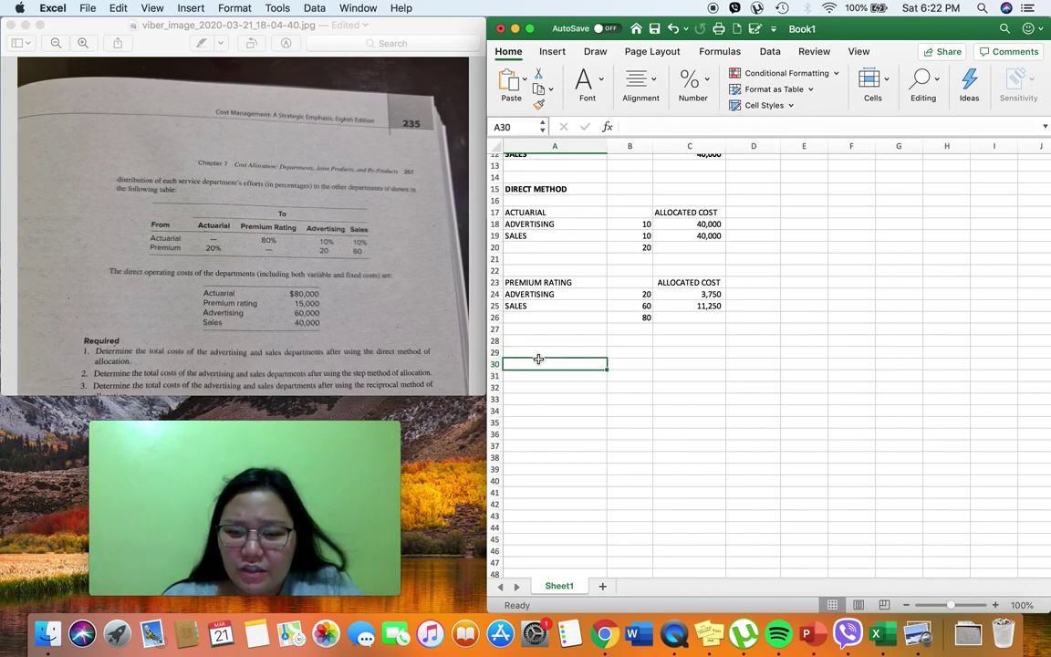
text(DIRECT COST)
key(Tab)
key(Tab)
Add the column headings ADVERTISING in cell C29 and SALES in cell D29
key(Up)
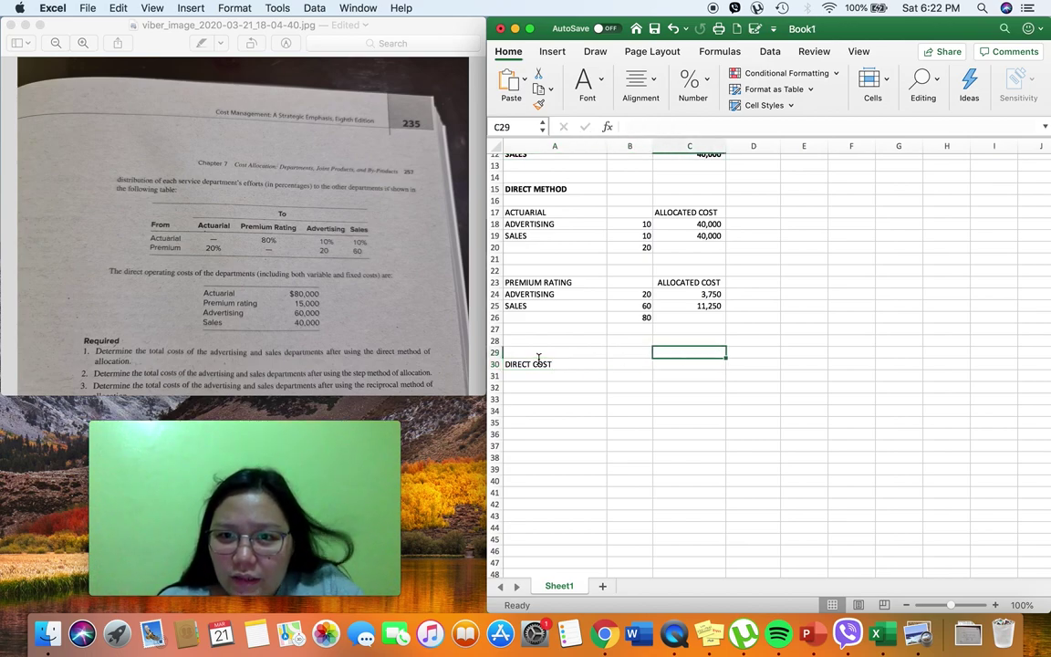
text(ADVER)
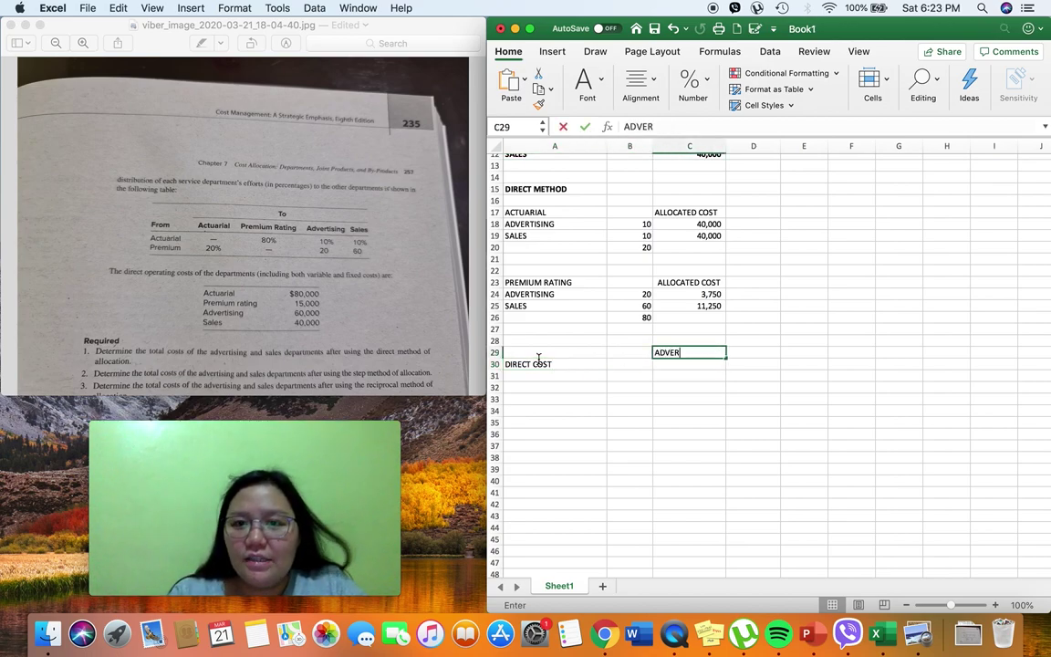
text(TISING)
key(Tab)
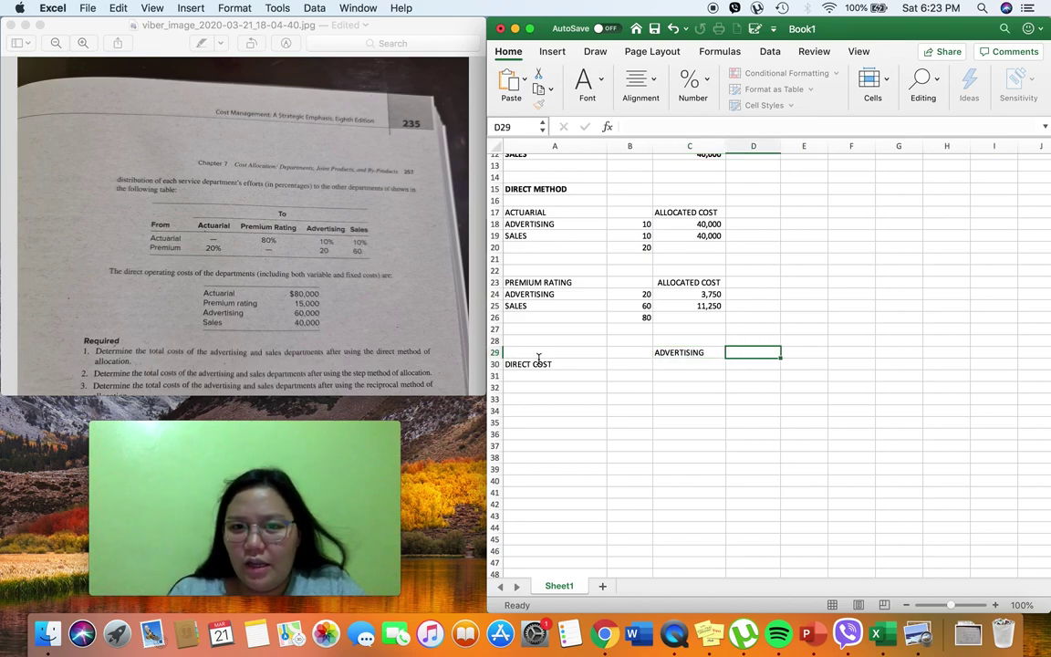
text(SLE)
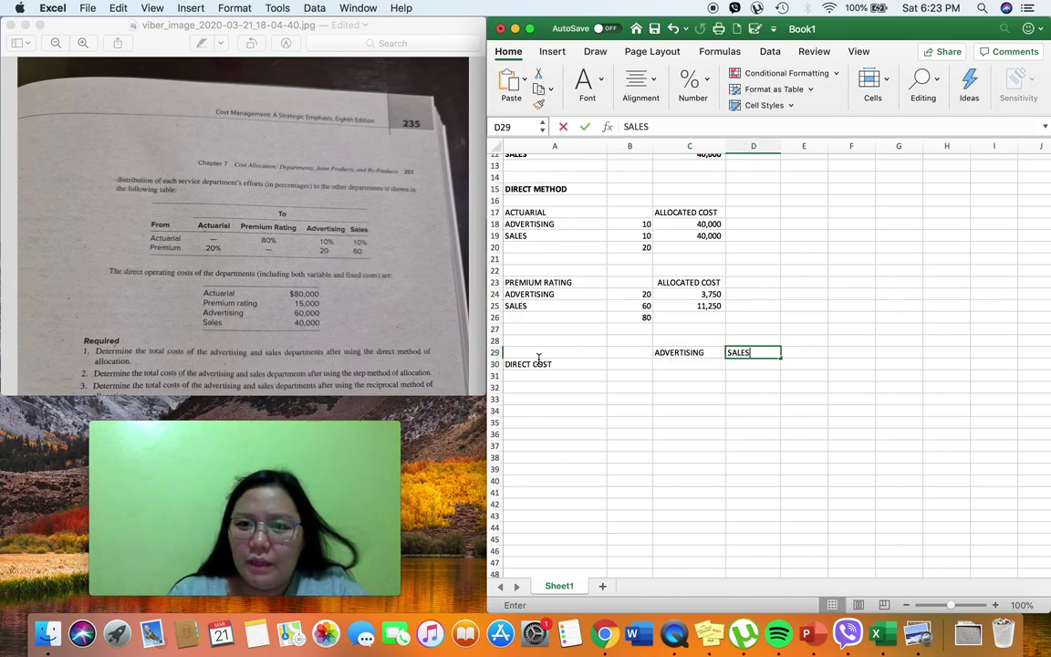
key(Return)
Fill the DIRECT COST row by referencing the operating costs: Advertising from C11 in C30 and Sales from C12 in D30
click(679, 364)
text(=)
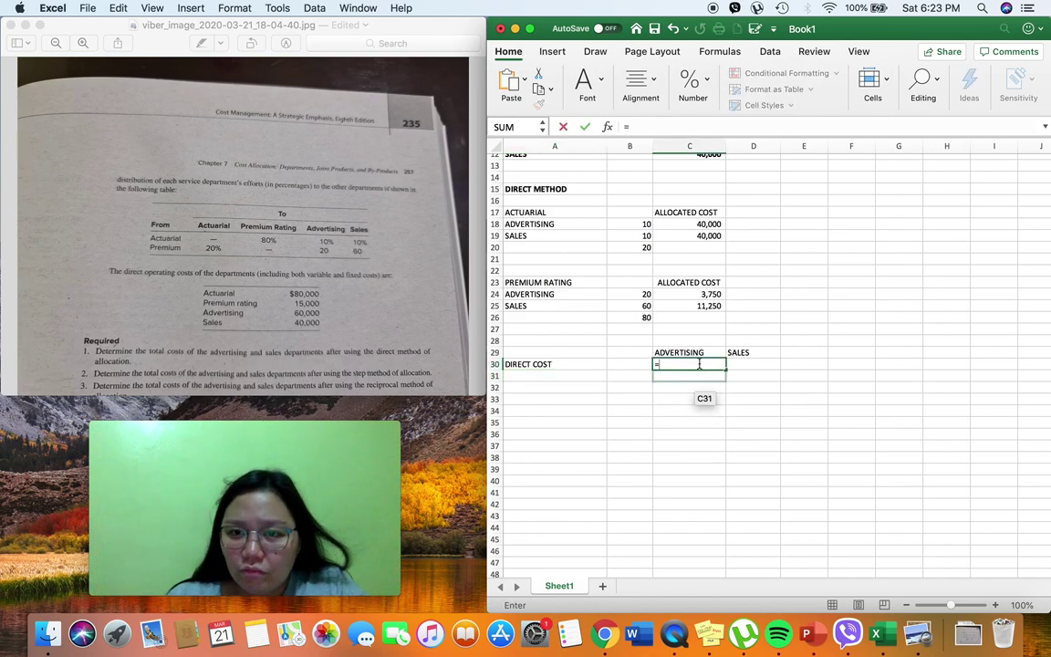
scroll(696, 363, up, 4)
click(706, 277)
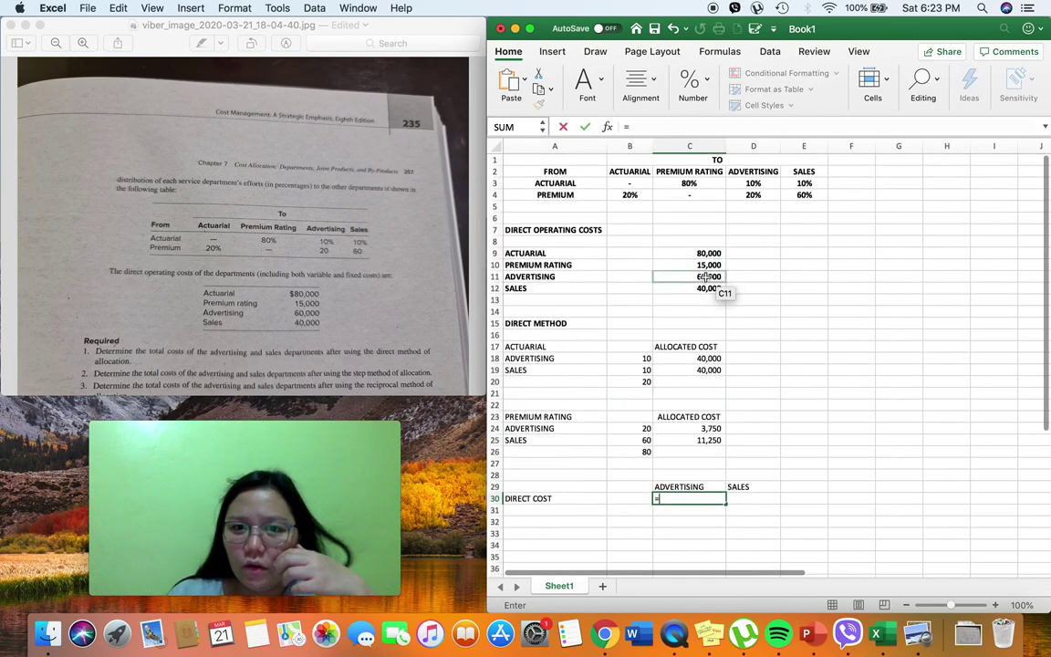
key(Return)
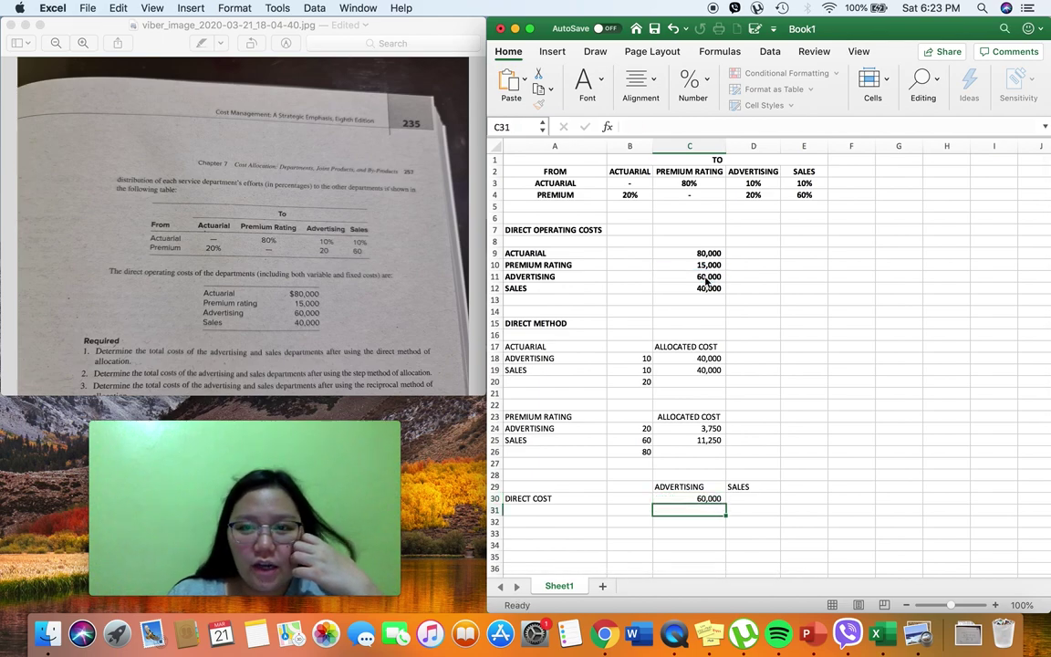
key(Up)
key(Right)
text(=)
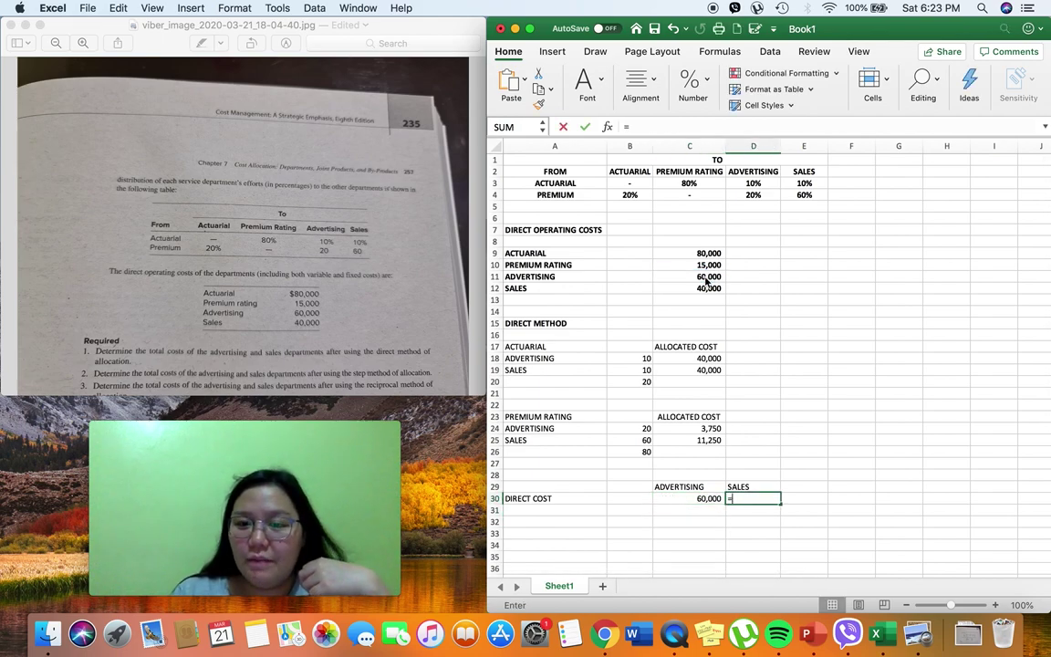
key(Return)
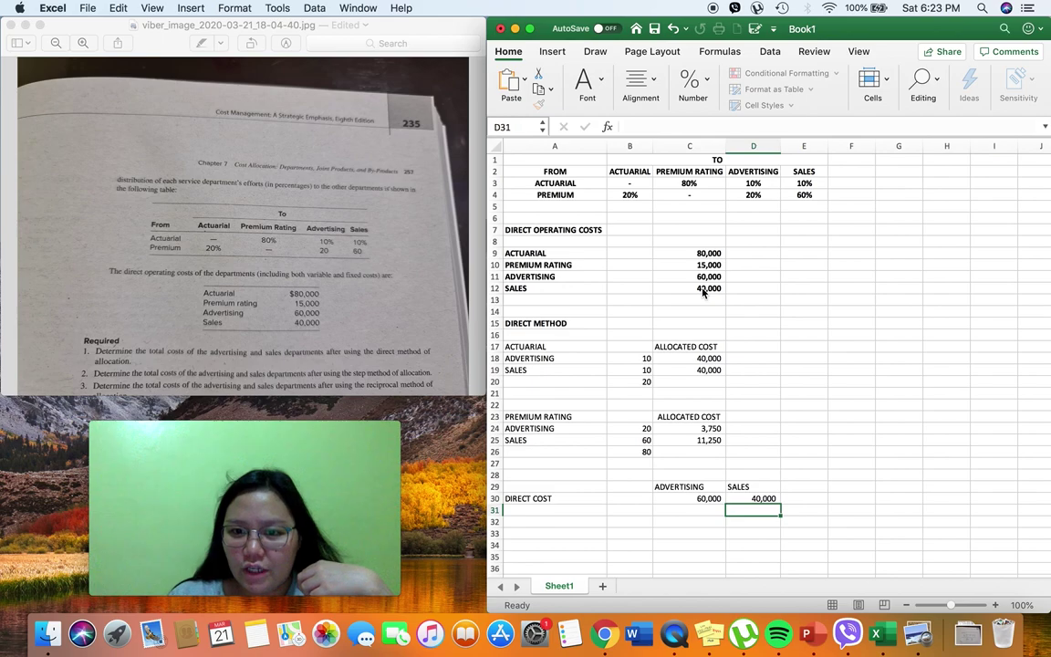
Enter the row label ALLOCATED COST in cell A31
key(Left)
key(Left)
key(Left)
text(A)
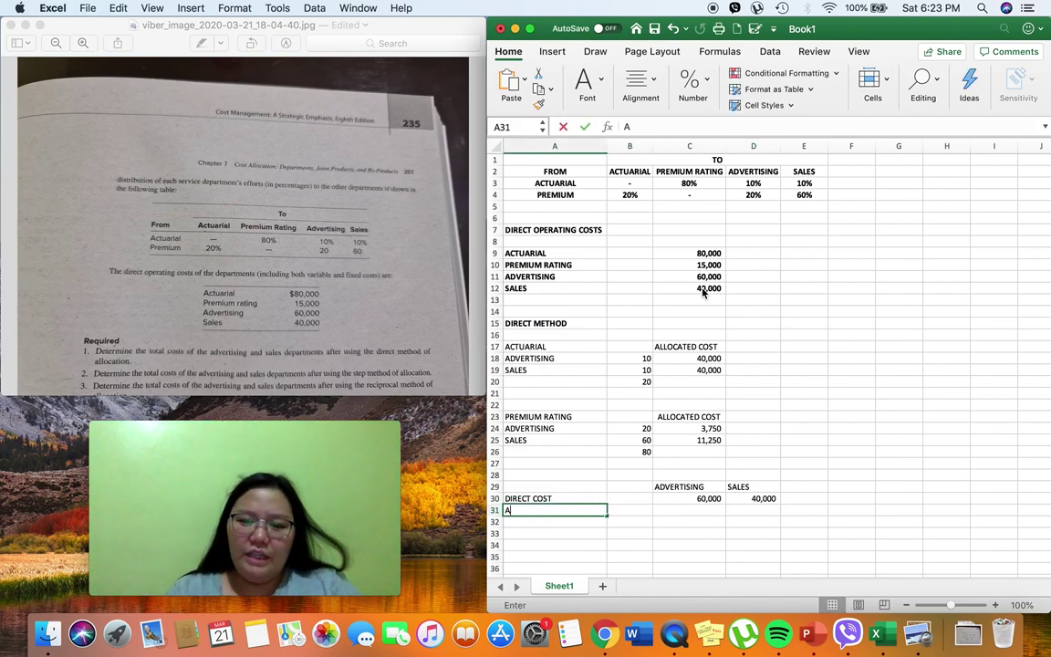
text(LLOCATED COST)
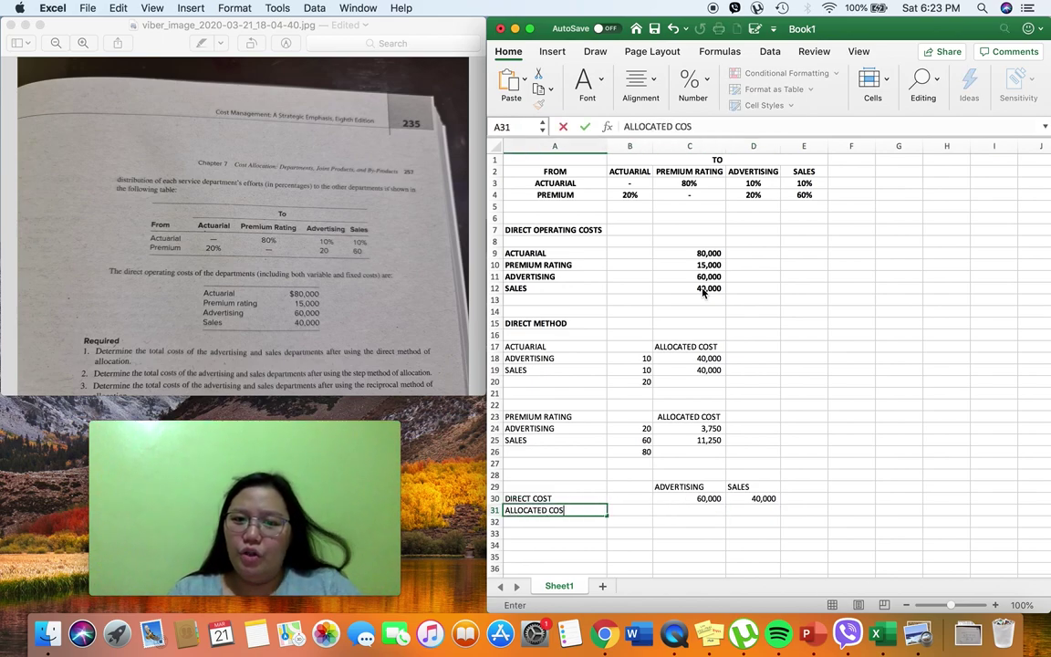
key(Return)
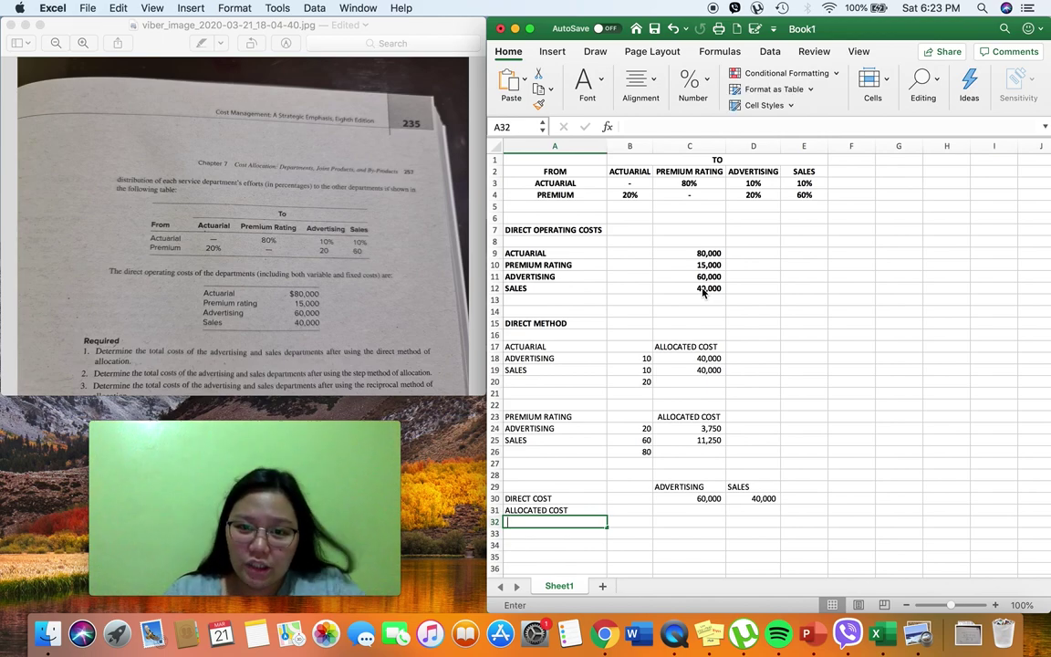
Enter the indented labels ACTUARIAL in A32 and PREMIUM RATING in A33 under ALLOCATED COST
text(ACT)
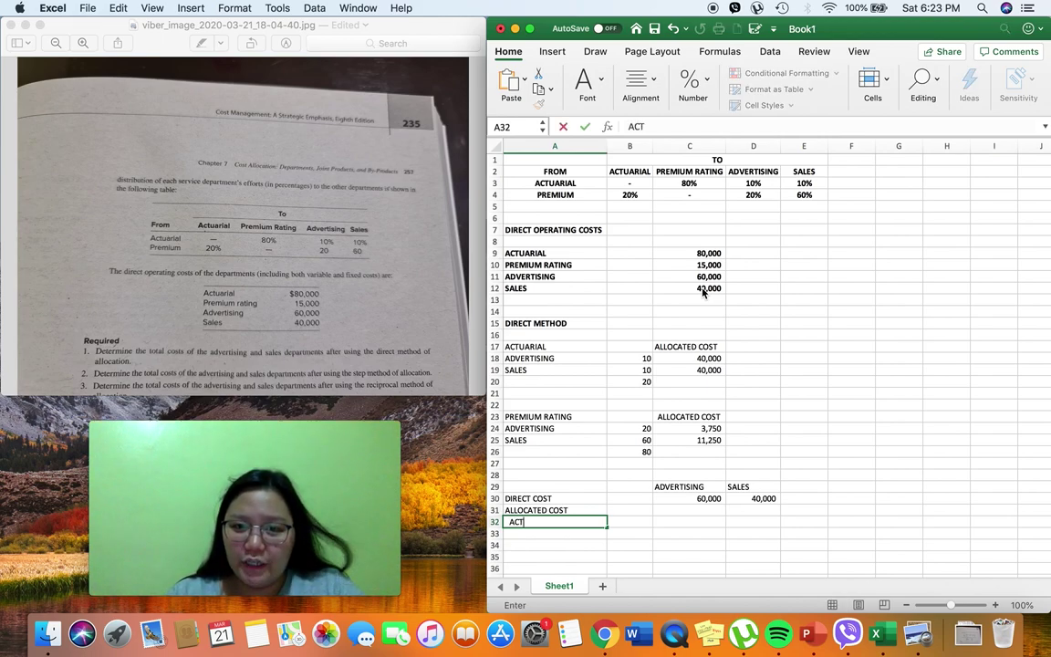
text(UALRIAL)
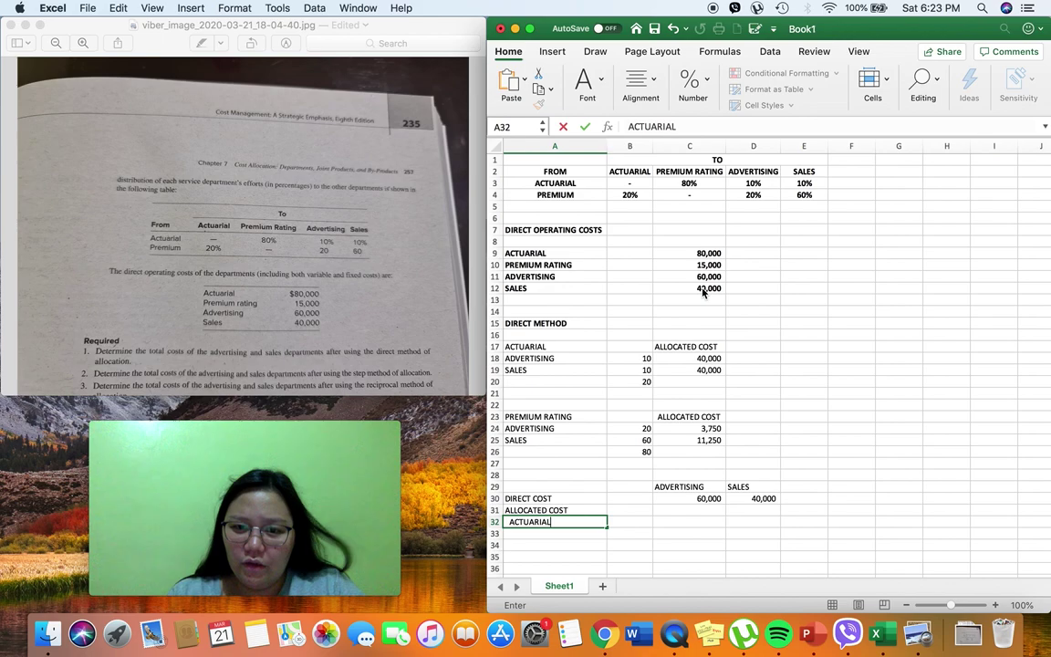
key(Return)
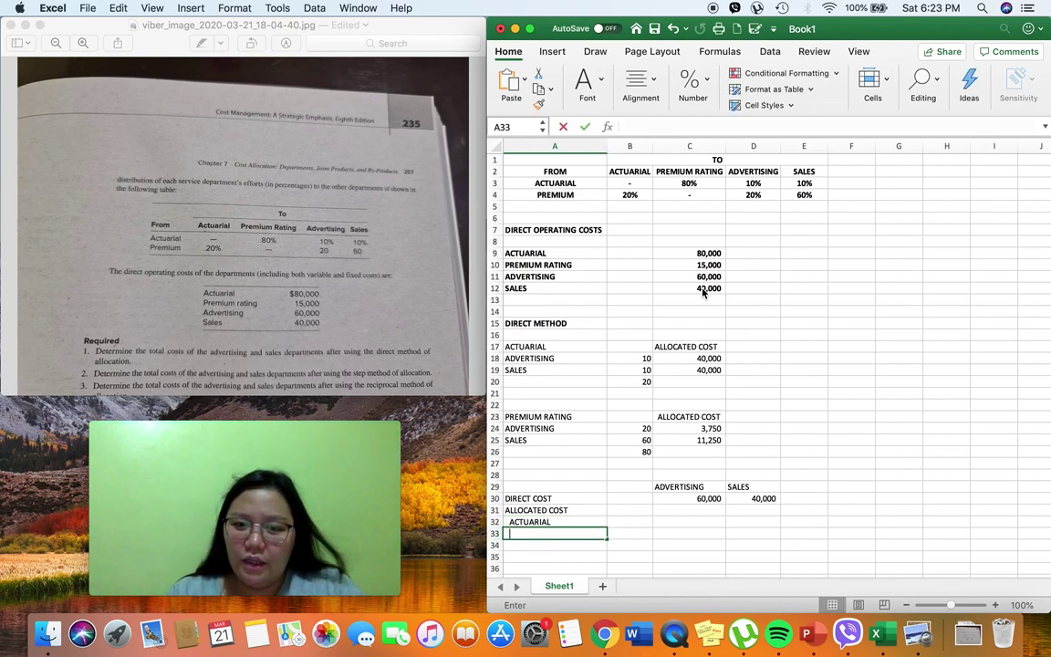
text(ADV)
key(BackSpace)
key(BackSpace)
key(BackSpace)
text(OR)
key(BackSpace)
key(BackSpace)
text(PREMIUM RATING)
key(Tab)
Bring in Advertising's allocated costs with =C18 in cell C32 and =C24 in cell C33
key(Up)
key(Up)
key(Right)
key(Down)
text(=)
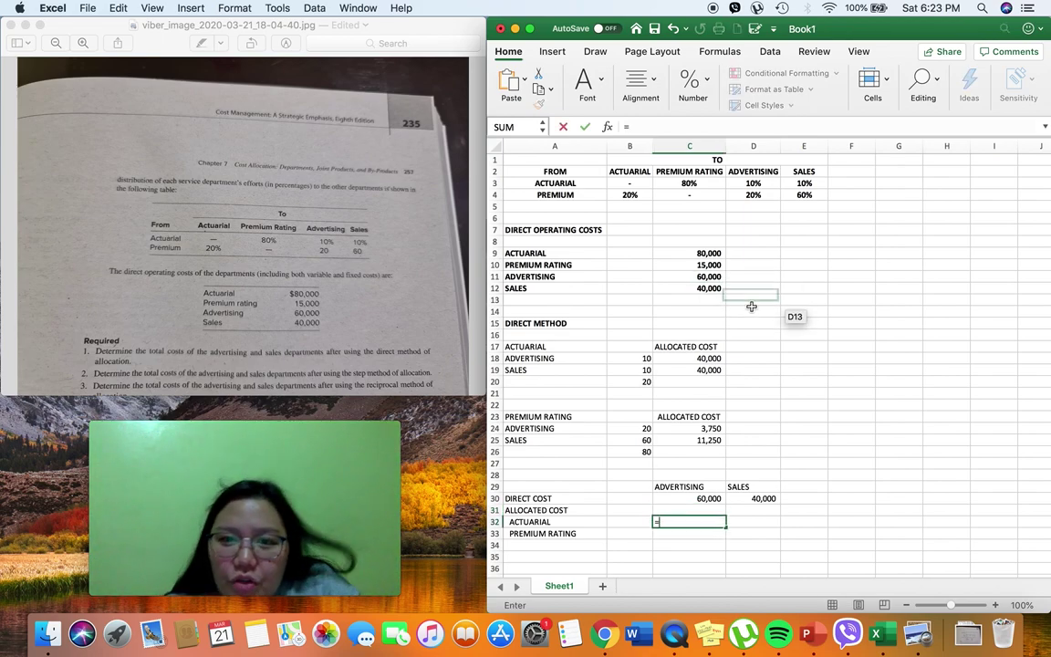
click(697, 359)
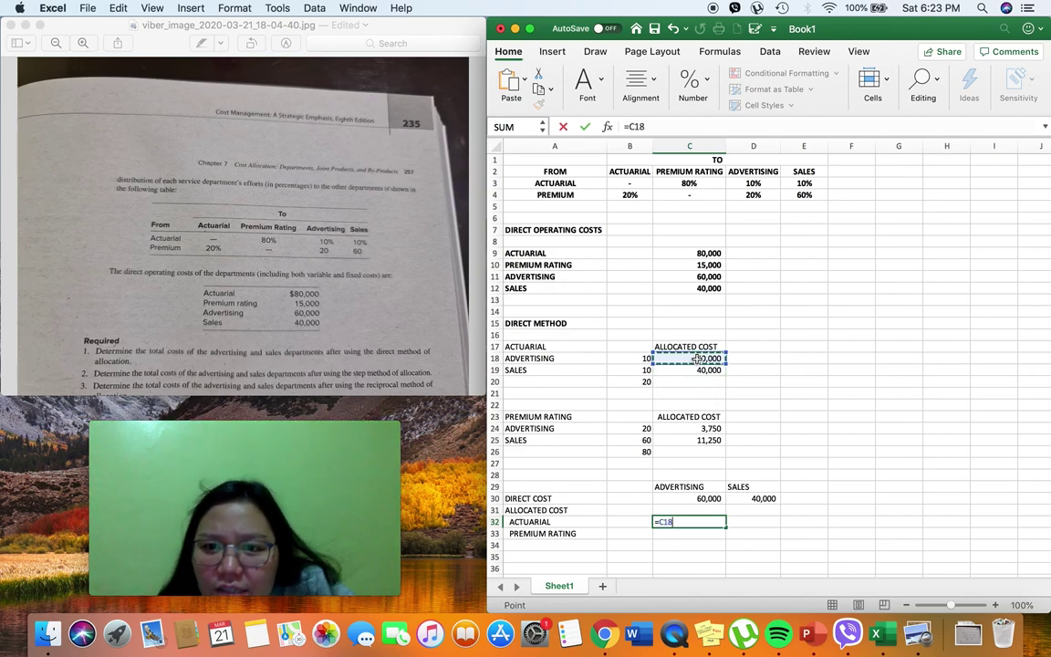
key(Return)
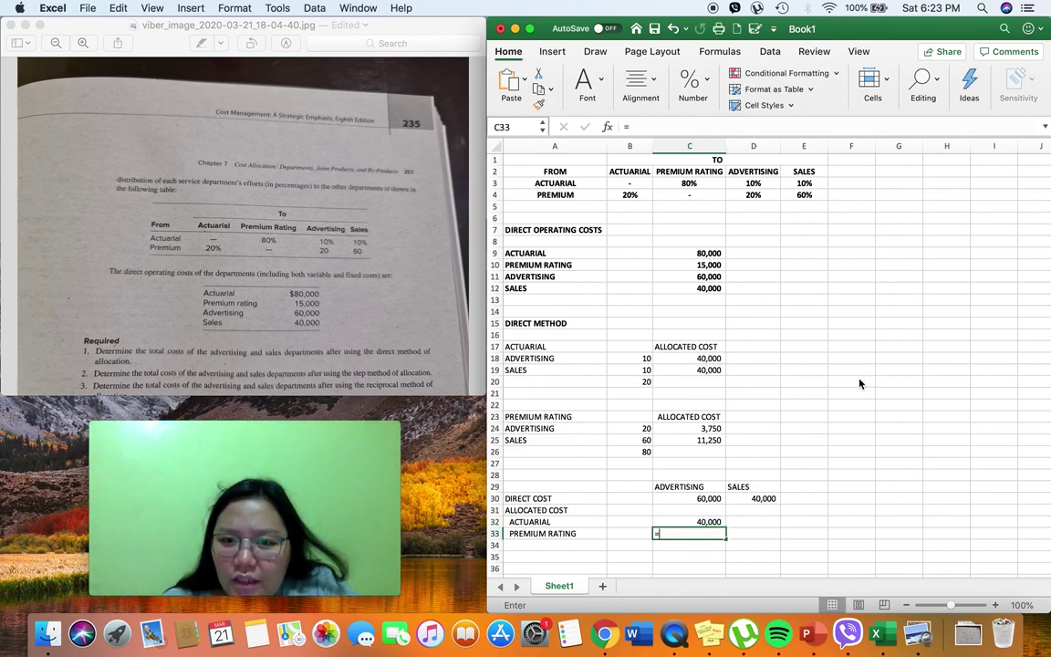
text(=)
click(700, 430)
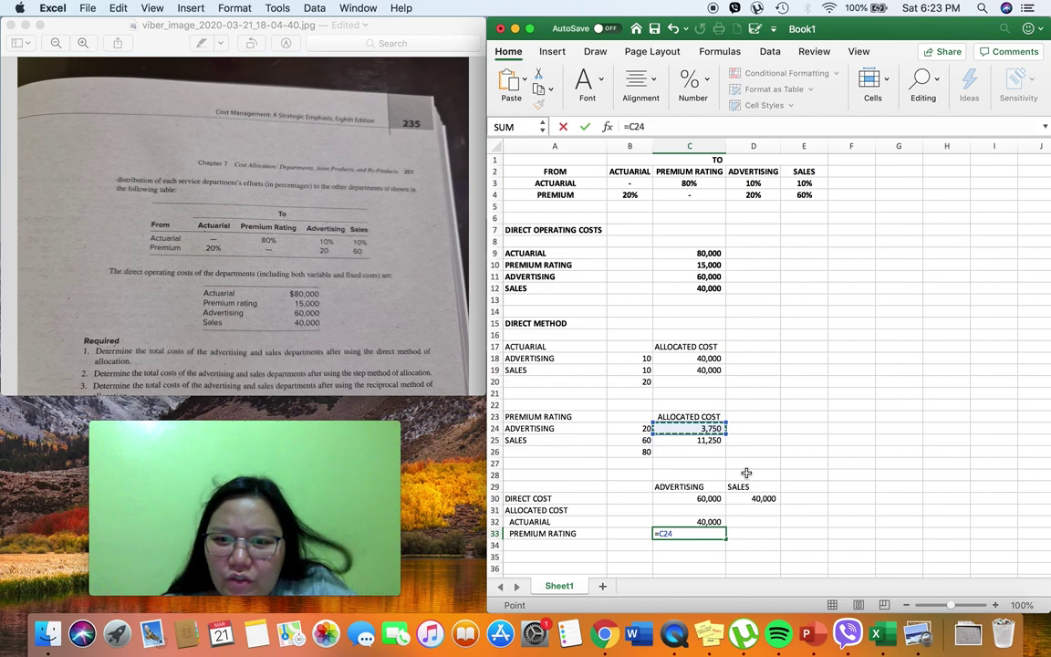
key(Return)
Bring in Sales' allocated costs with =C19 in cell D32 and =C25 in cell D33
key(Up)
key(Right)
key(Up)
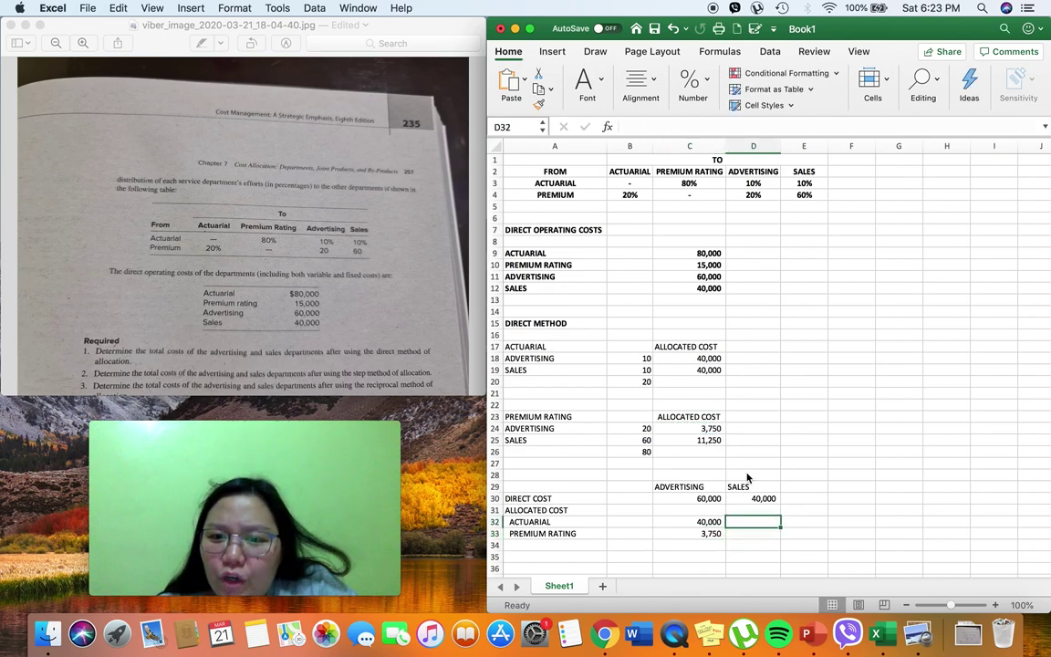
text(=)
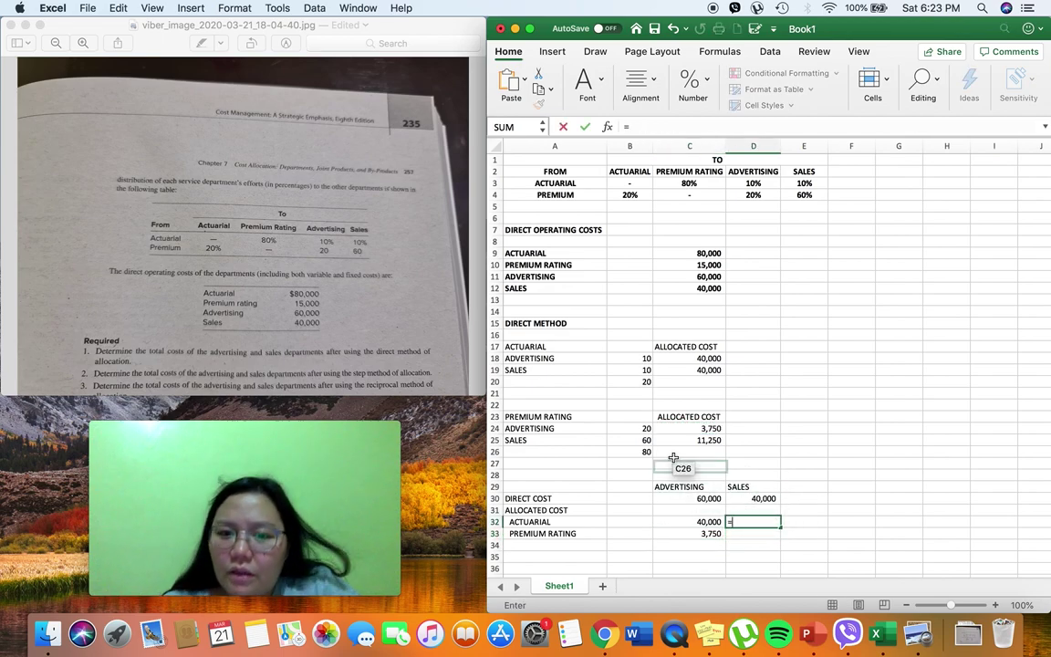
click(704, 369)
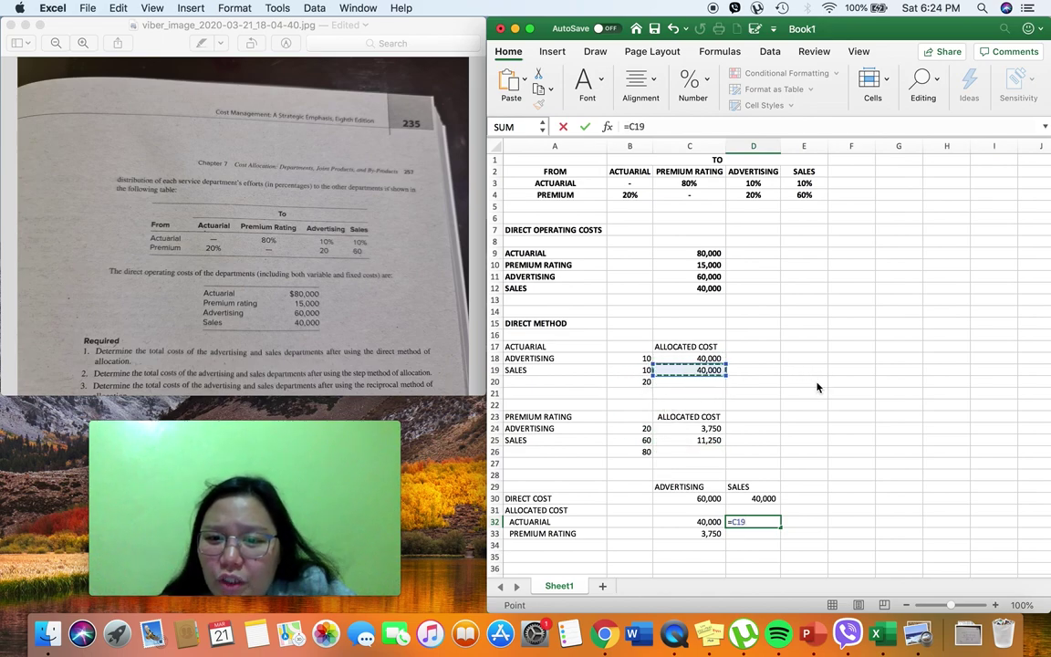
key(Return)
text(=)
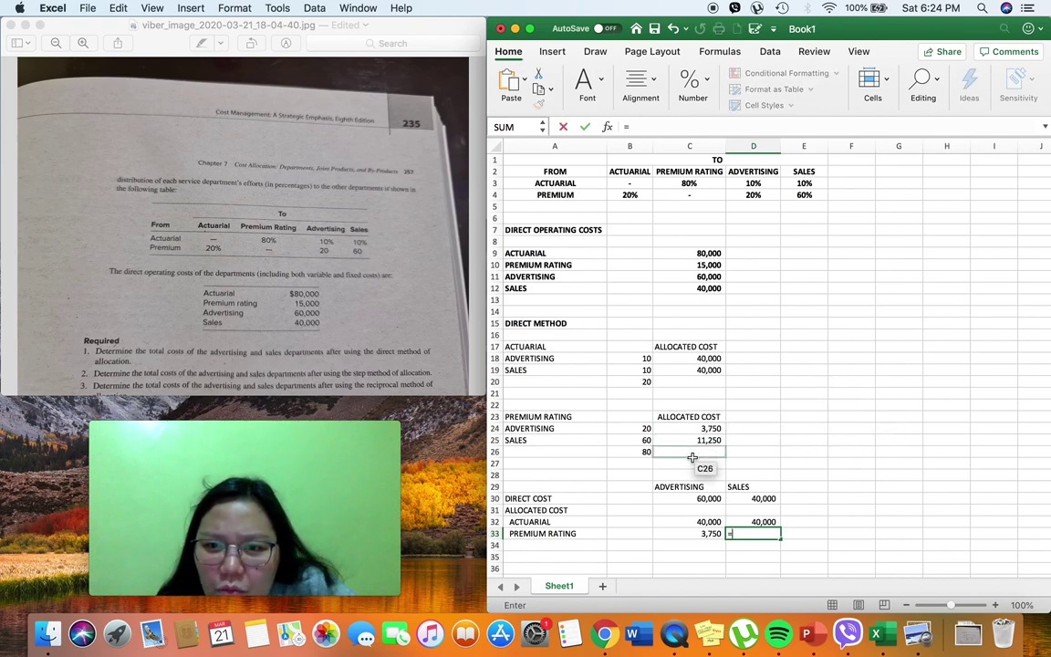
click(694, 441)
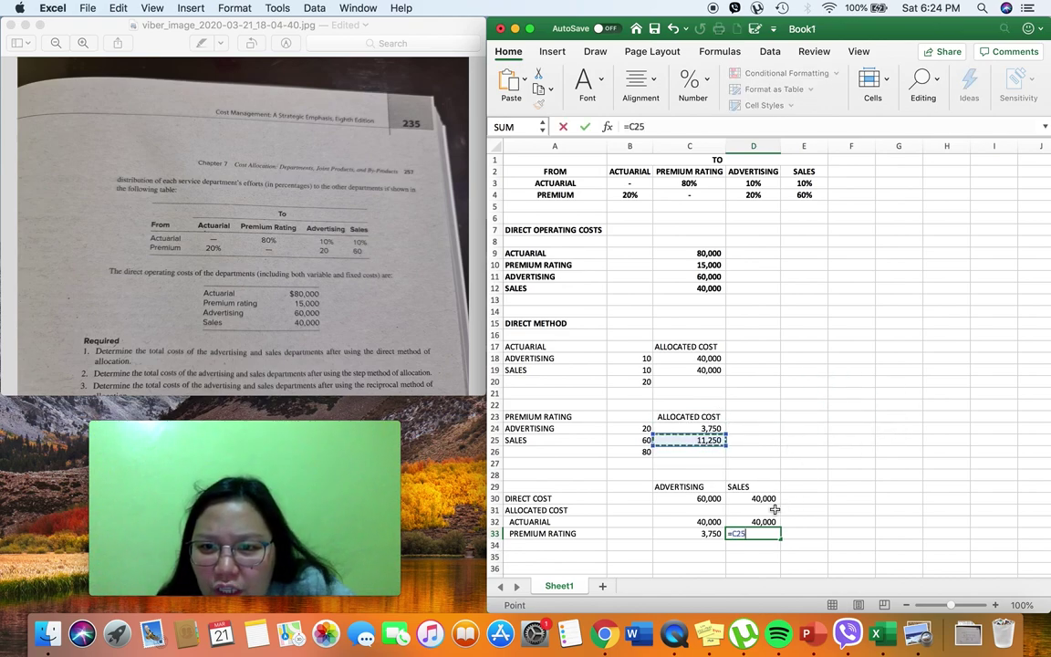
key(Return)
Enter the row label TOTAL COST in cell A34
key(Left)
key(Left)
key(Left)
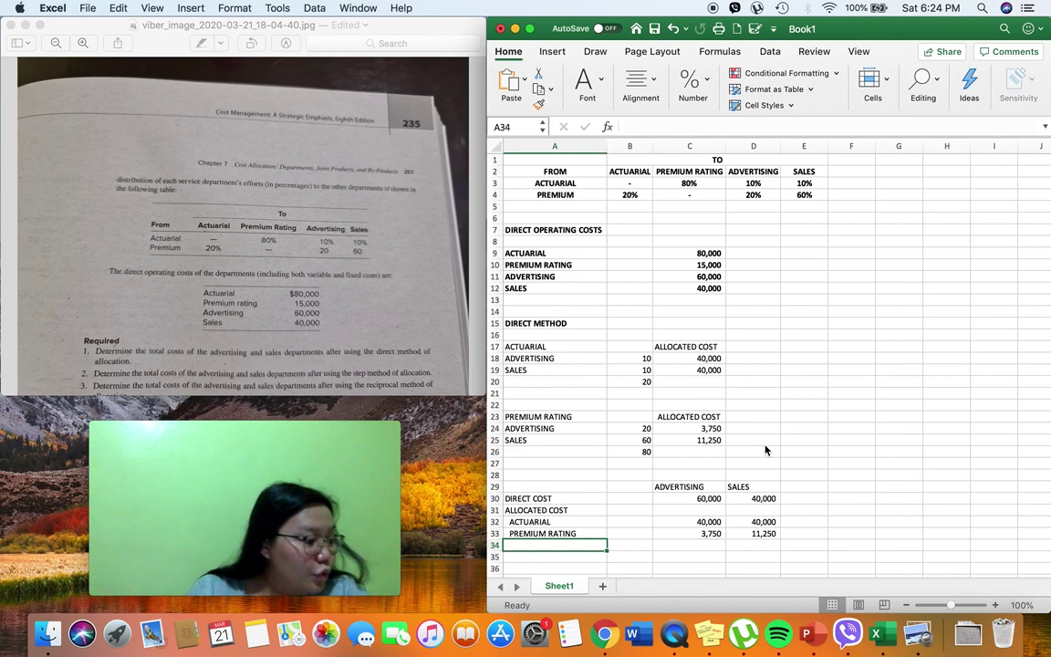
text(TOTAL COS)
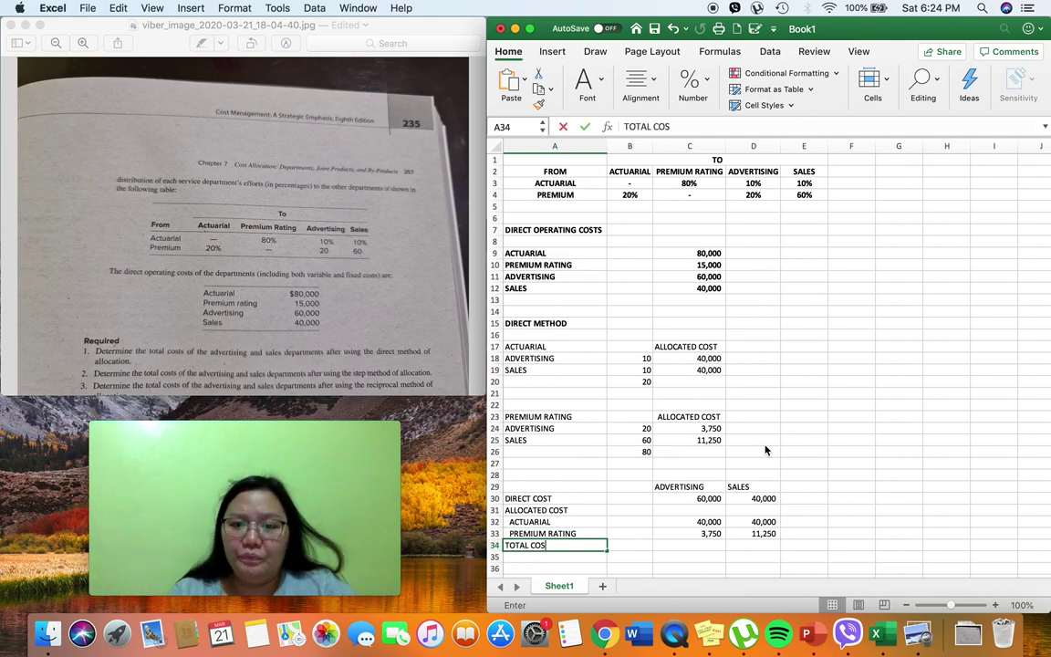
key(Tab)
key(Tab)
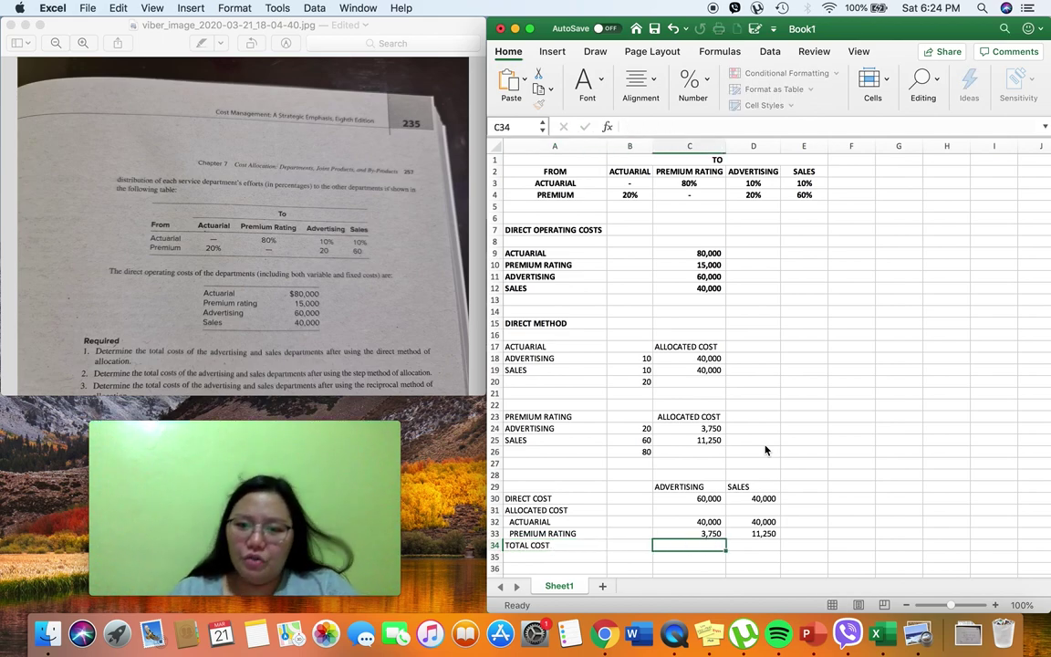
Total Advertising's costs in cell C34 with =SUM(C30:C33)
text(=SUM()
key(Up)
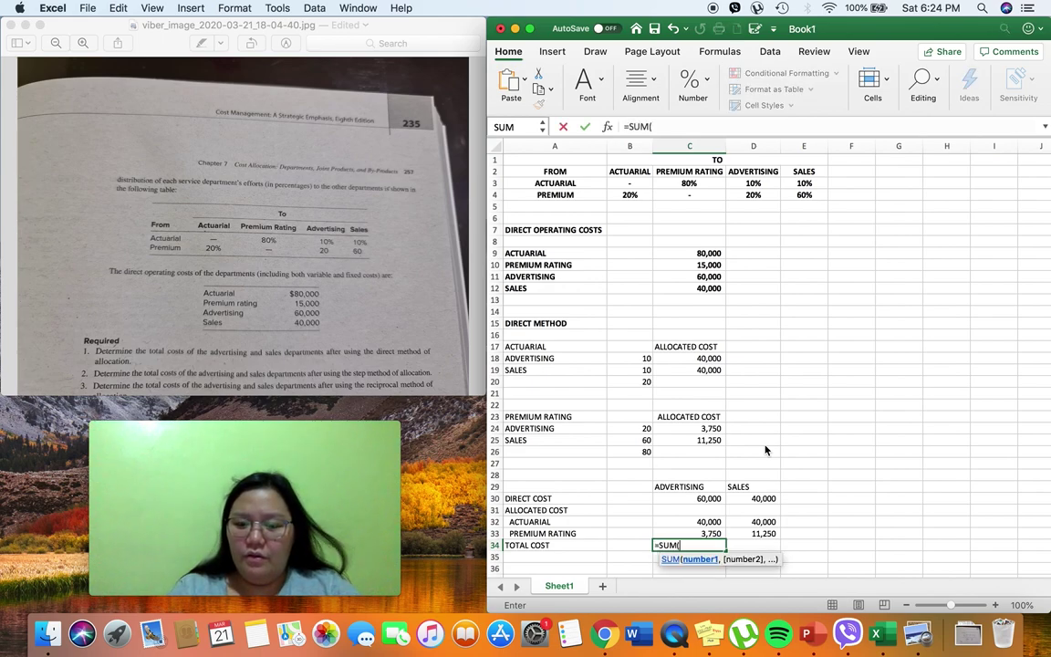
key(shift+Up)
key(shift+Up)
key(shift+Up)
key(Return)
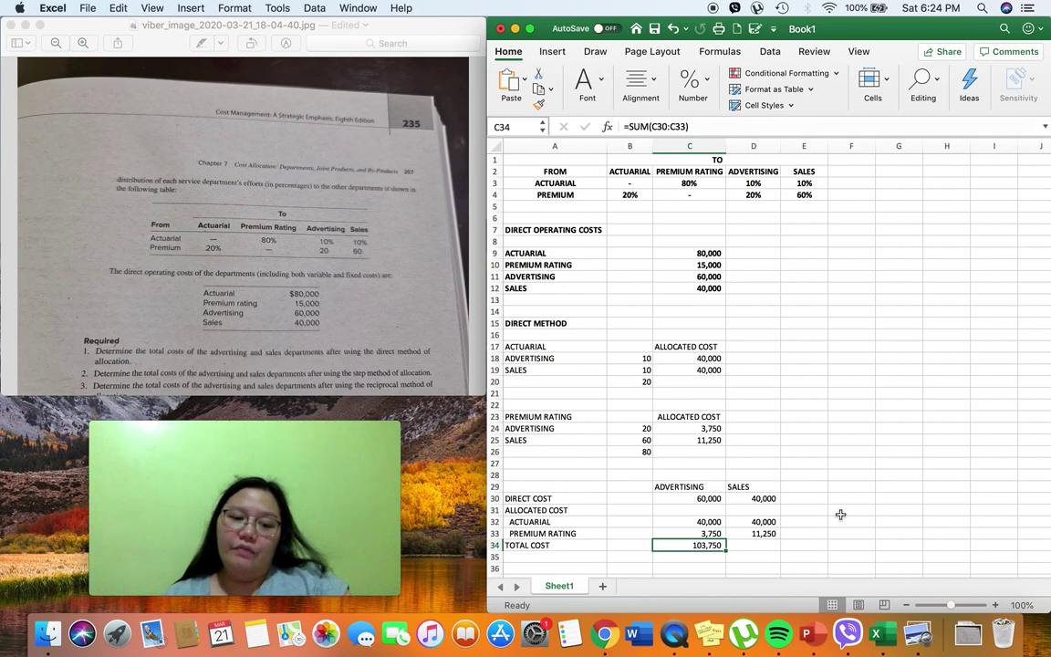
Copy the total formula from C34 to D34 to total Sales' costs
key(super+c)
click(765, 554)
click(765, 546)
key(super+v)
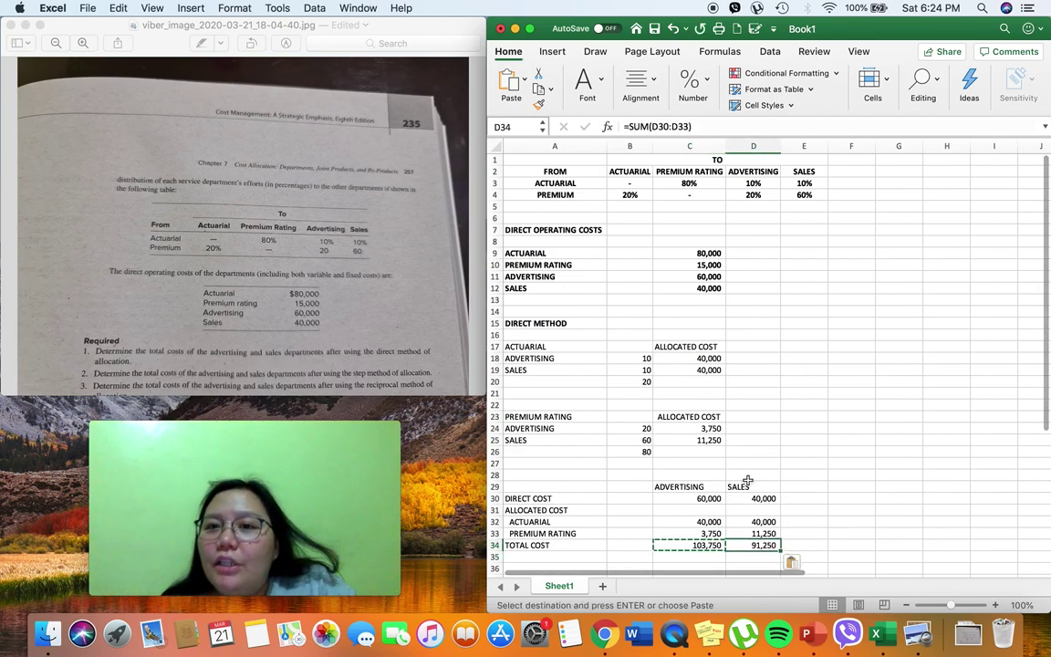
Bold the total costs in C34:D34 and give them a top and double bottom border
click(685, 545)
drag(686, 545, 758, 545)
key(super+b)
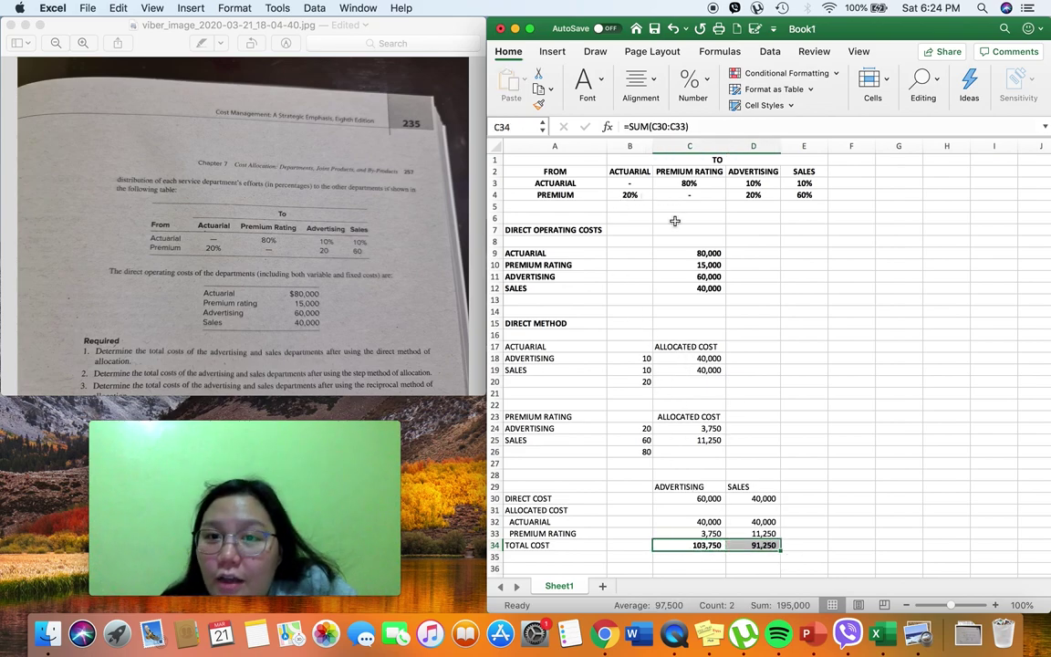
click(641, 87)
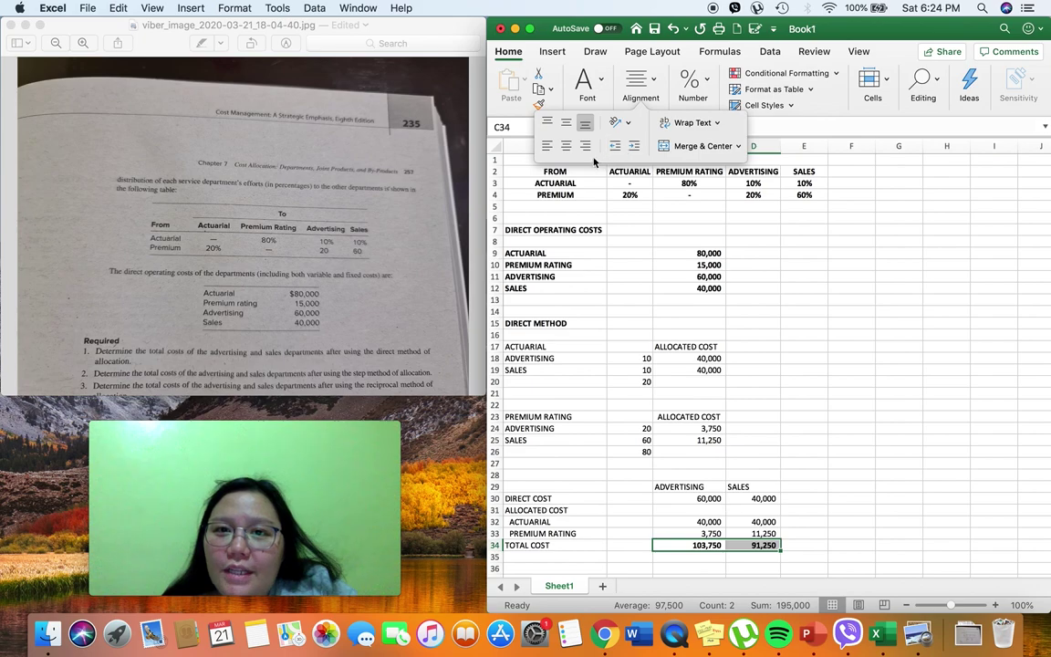
click(587, 87)
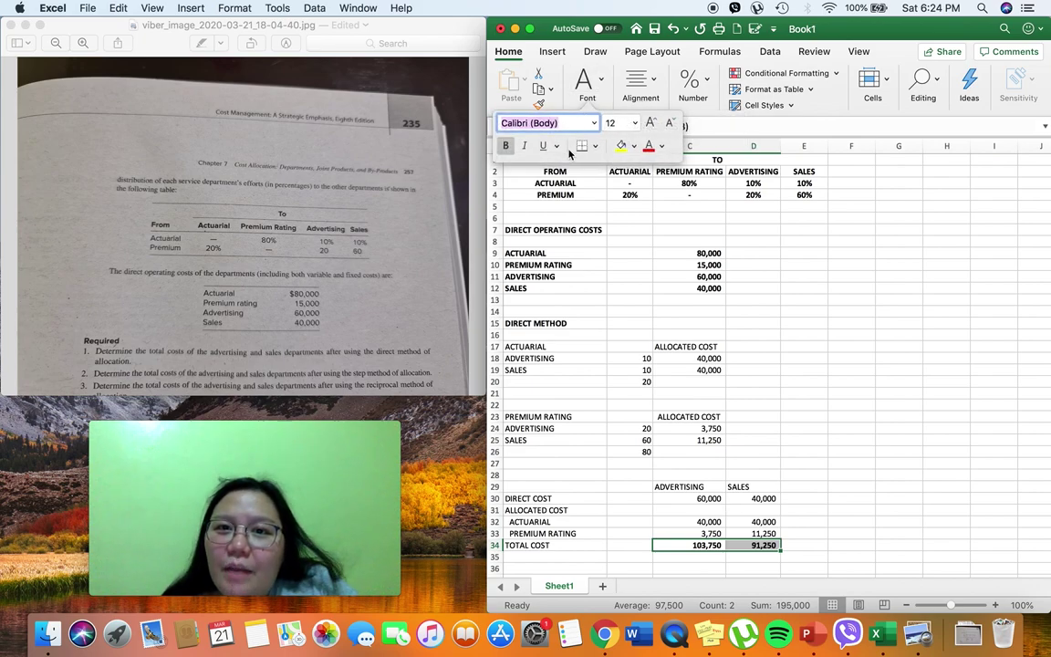
click(595, 147)
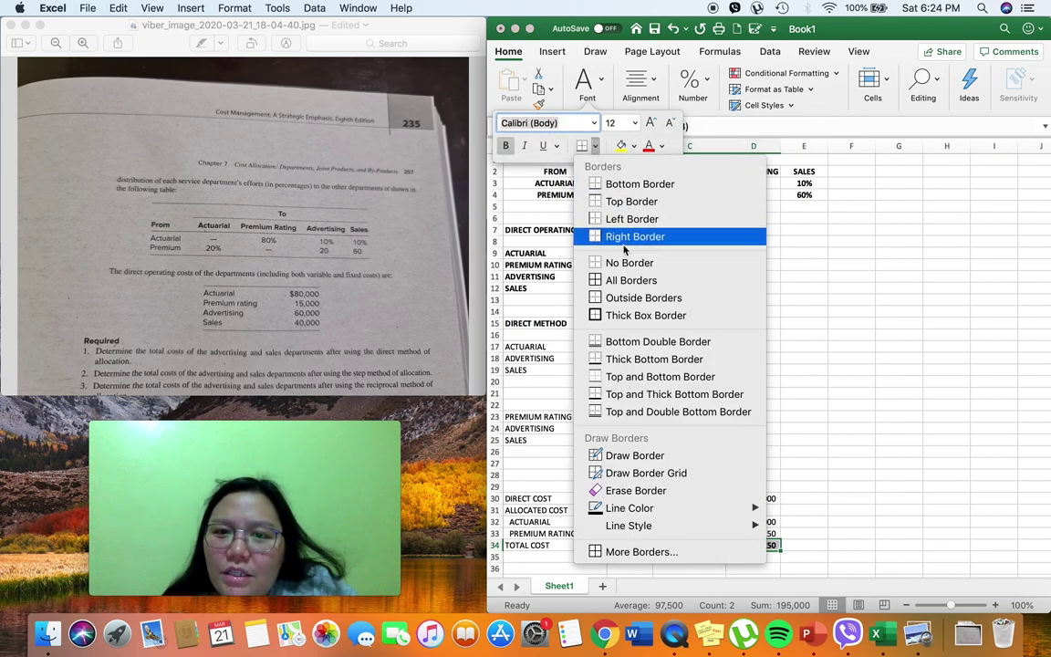
click(618, 412)
click(840, 497)
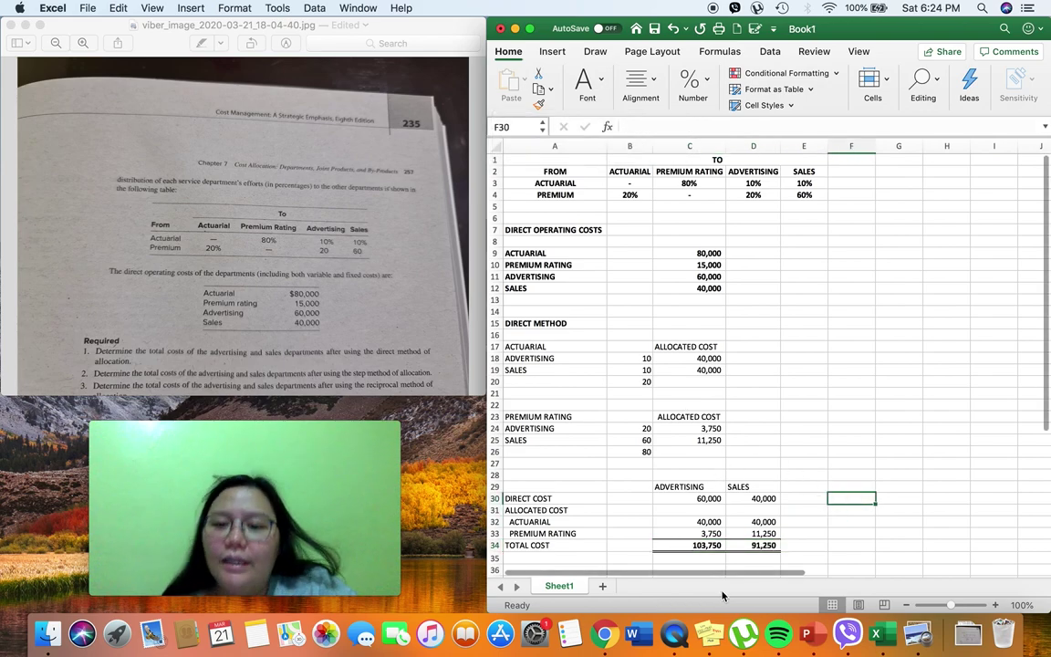
Highlight the total costs in C34:D34 with a yellow fill
drag(689, 545, 757, 545)
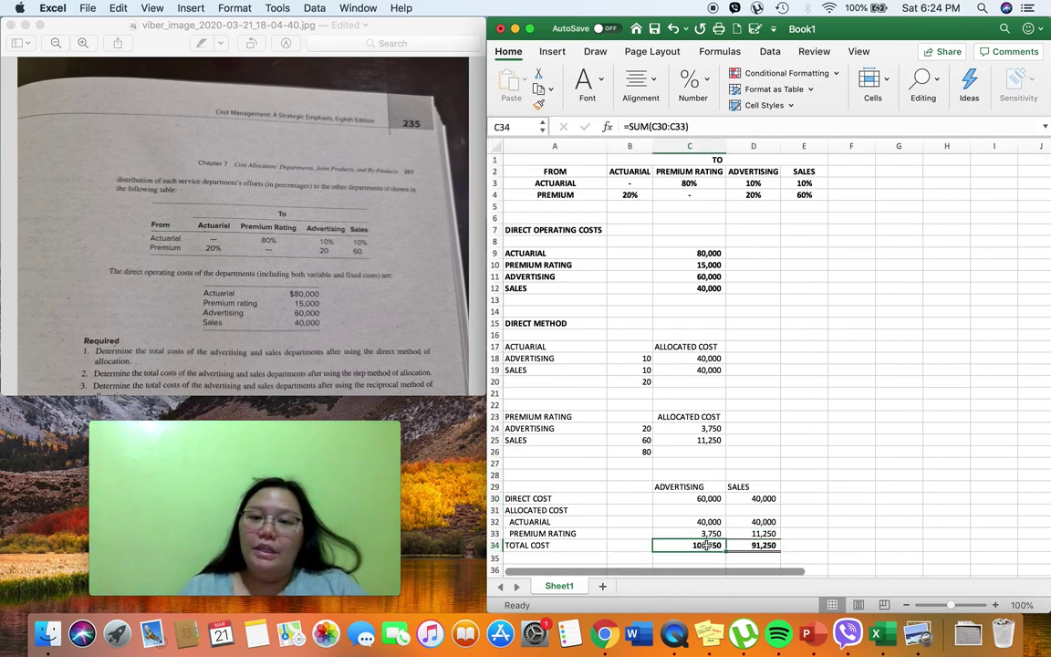
click(586, 87)
click(622, 146)
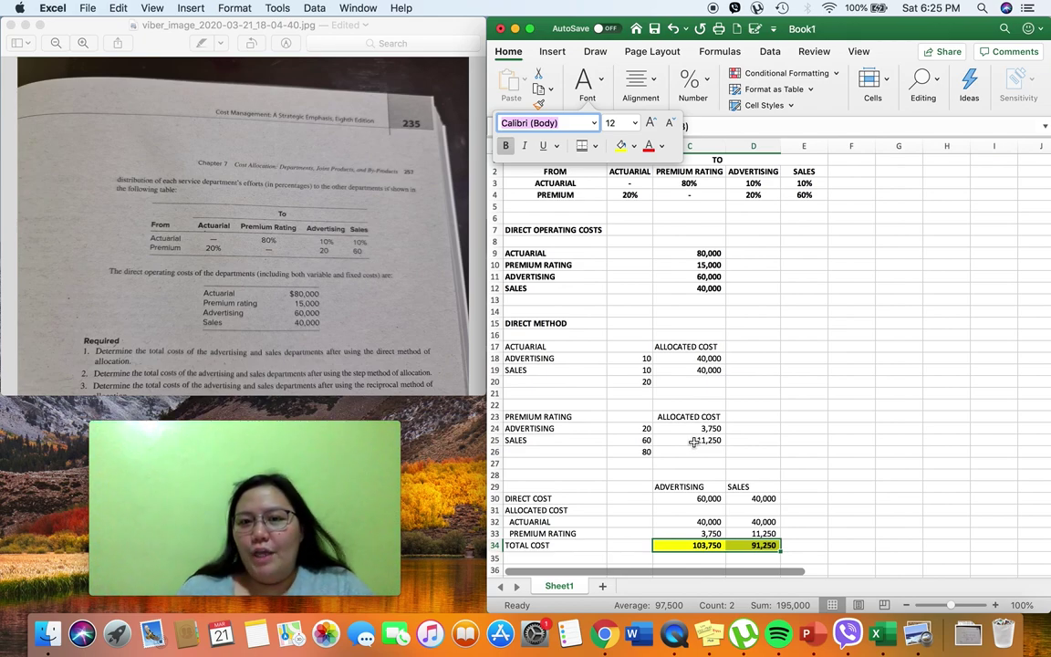
Enter the heading STEP METHOD in cell A37 and make it bold
scroll(757, 438, down, 4)
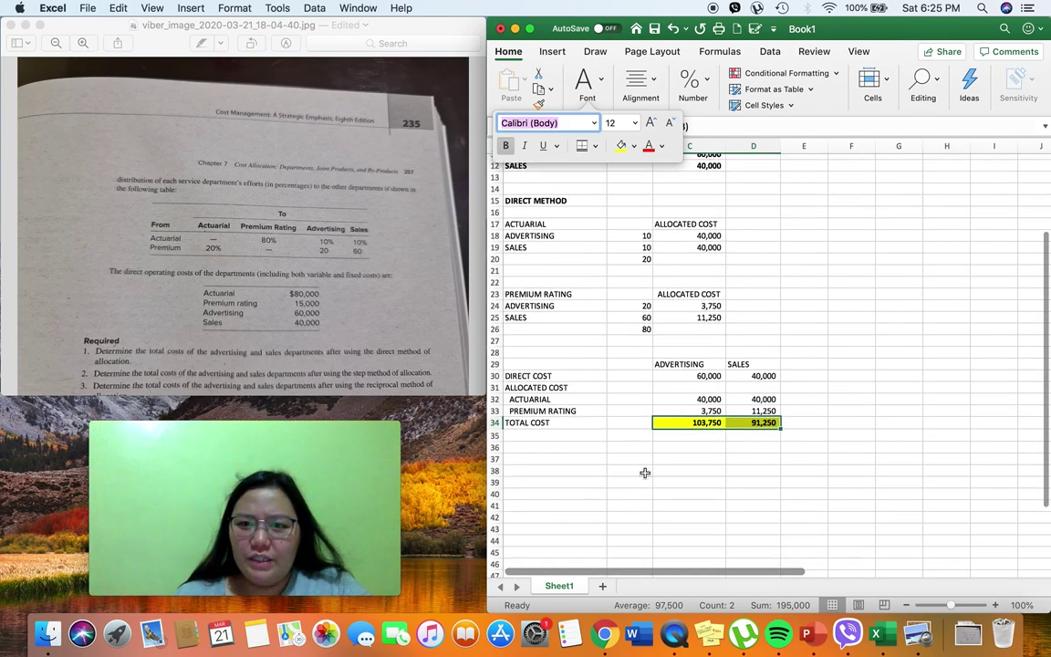
click(554, 461)
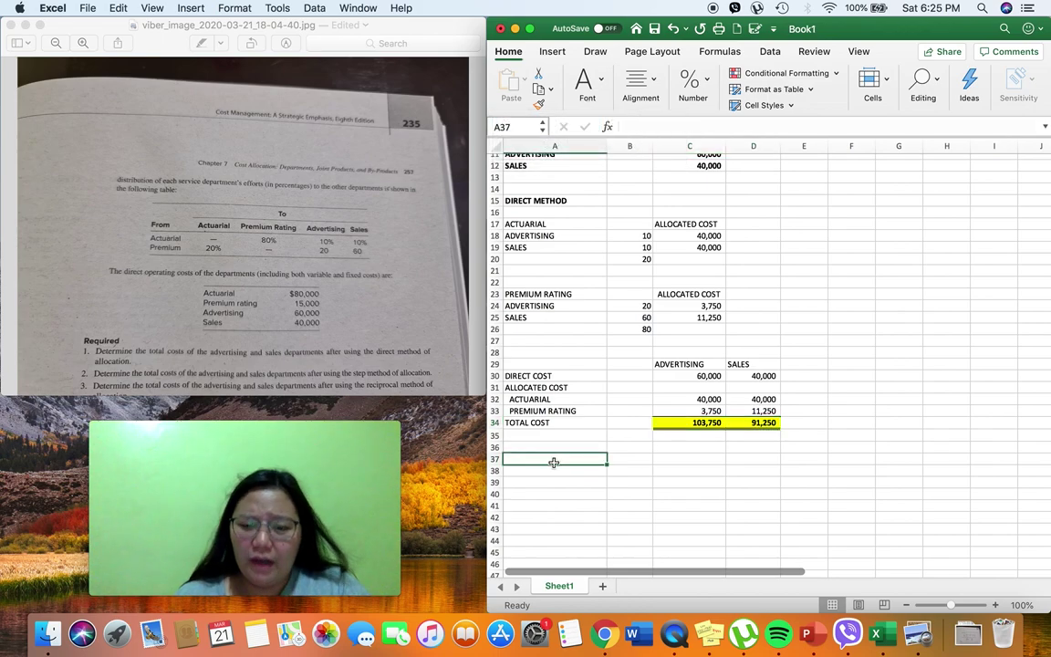
text(STEP)
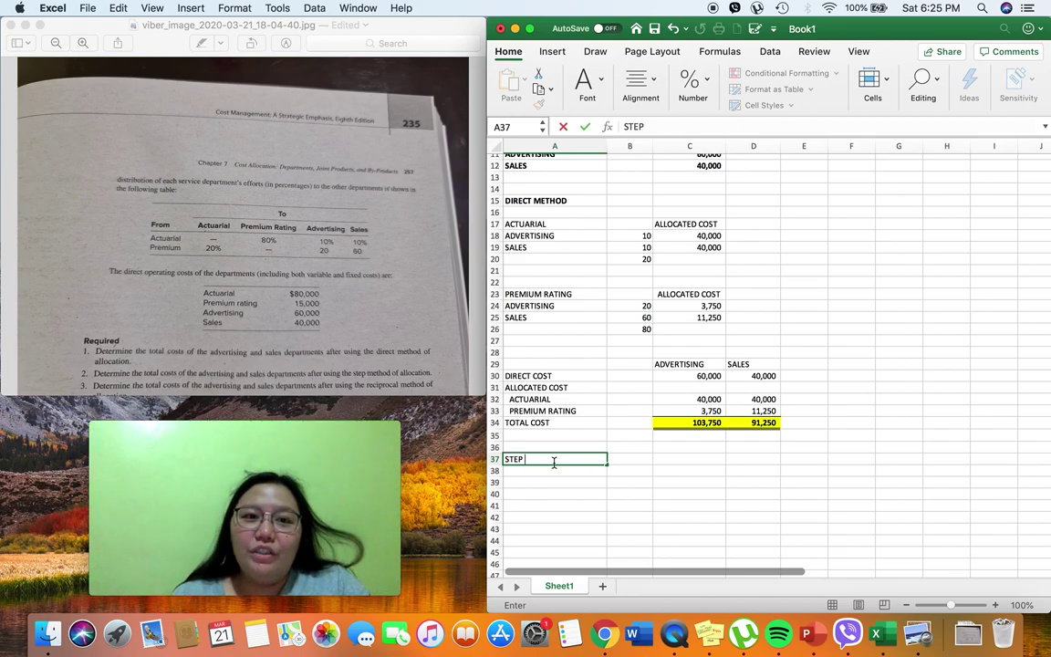
text(METHOD)
key(Return)
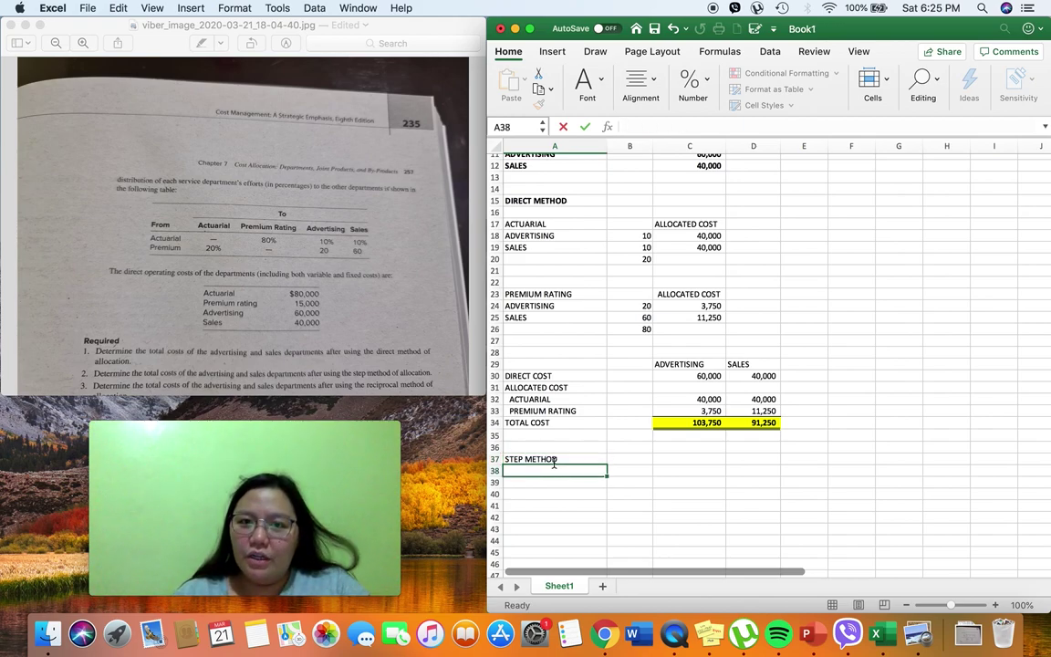
click(554, 461)
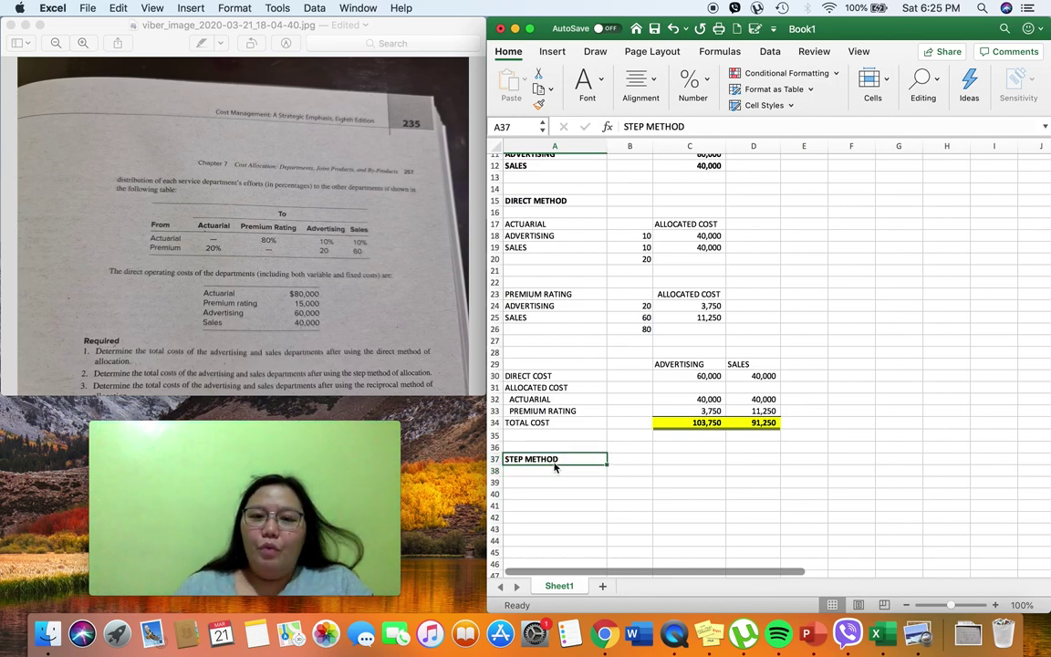
key(super+b)
click(554, 469)
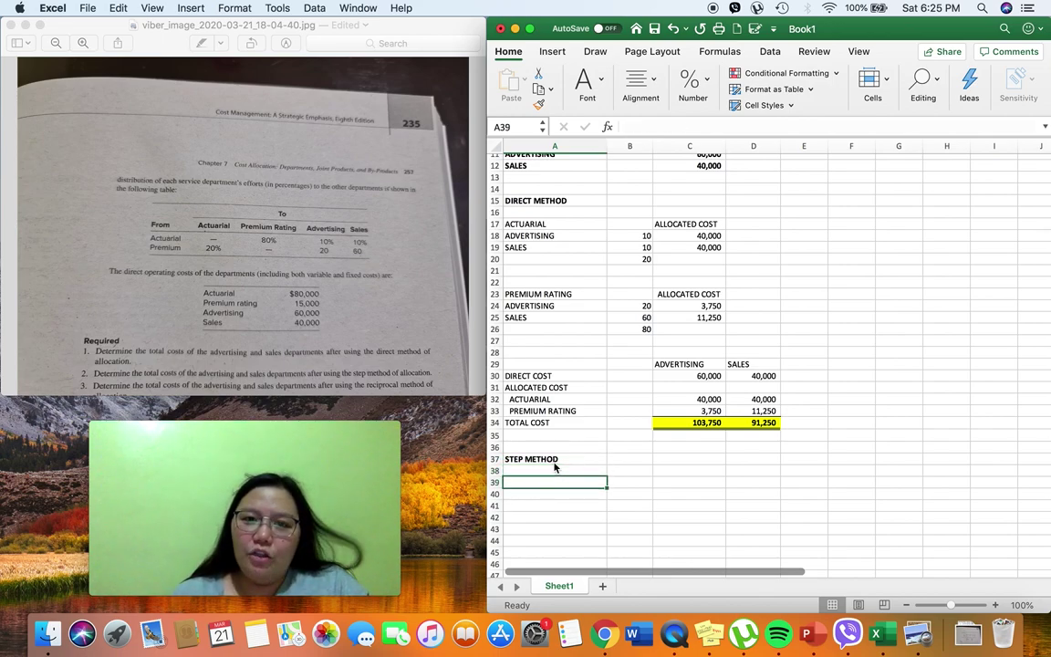
Enter the labels ACTUARIAL, PREMIUM RATING, ADVERTISING and SALES in cells A39 to A42
scroll(594, 410, up, 3)
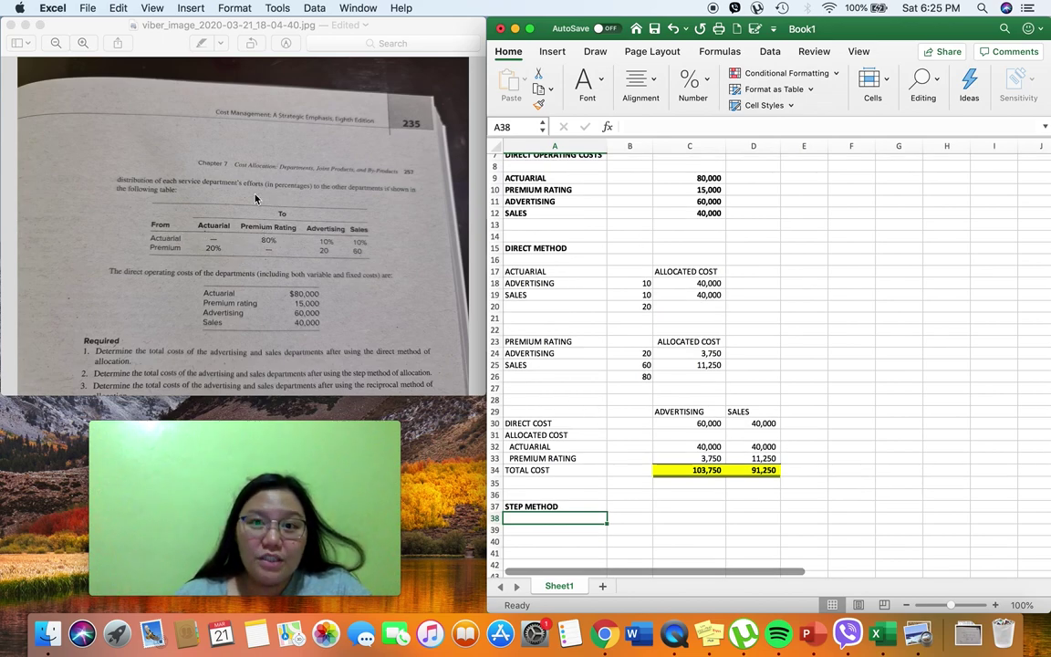
scroll(565, 488, down, 3)
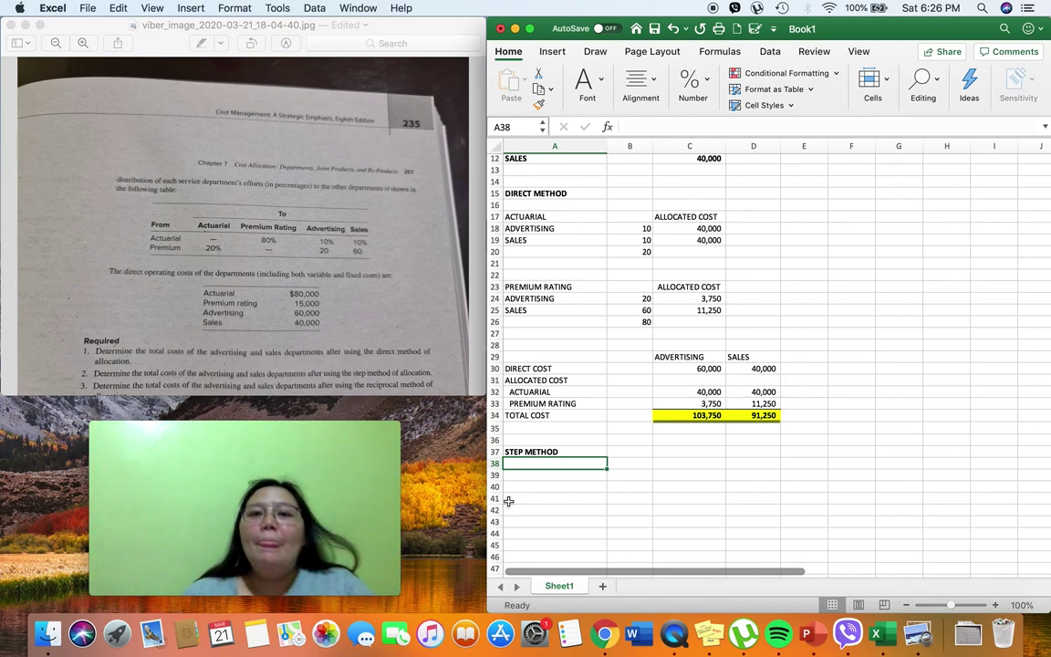
click(547, 479)
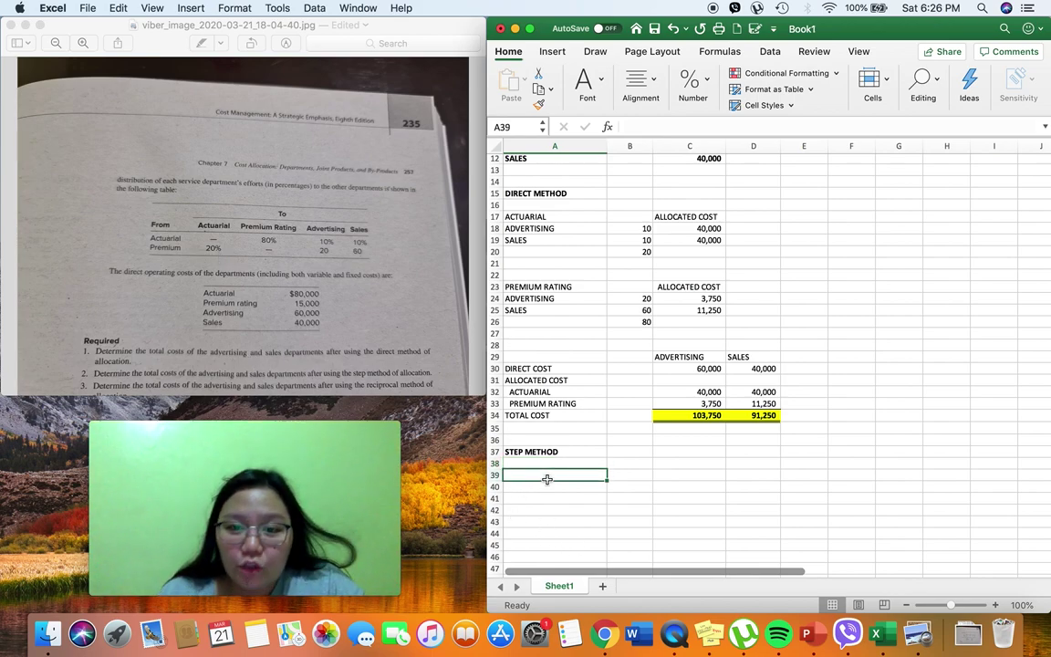
text(ACTU)
text(ARIAL)
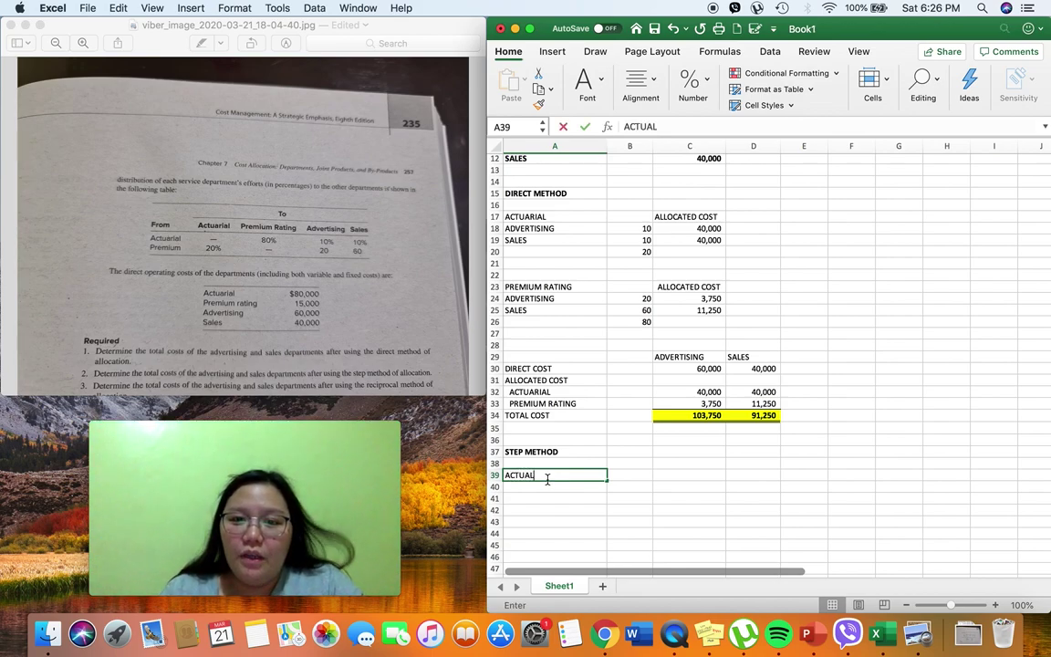
key(Return)
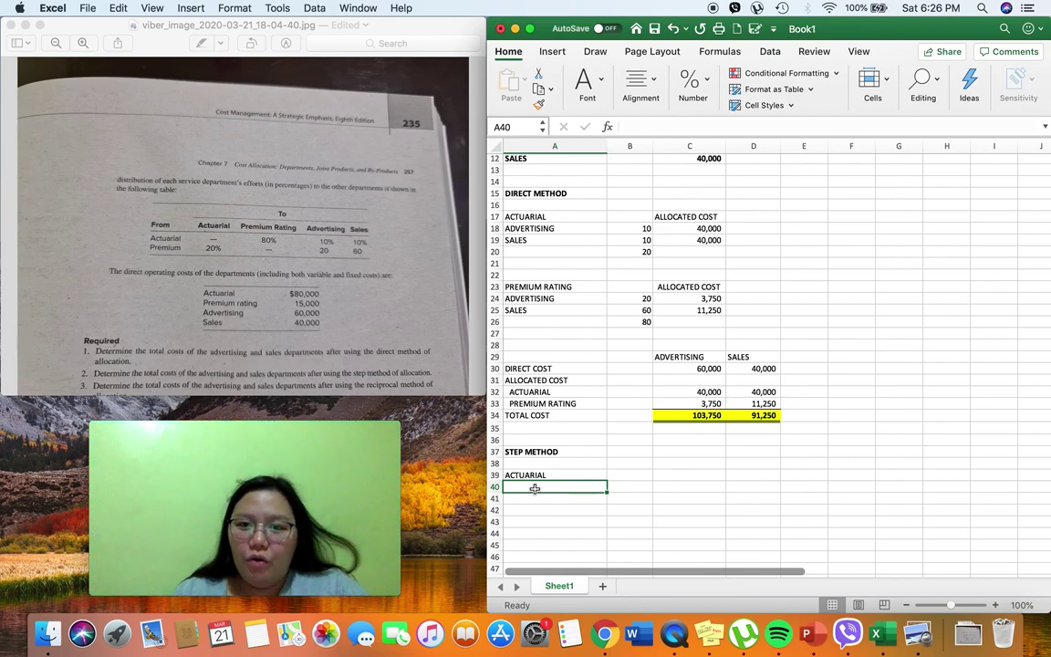
text(PREMIUM RATING)
key(Return)
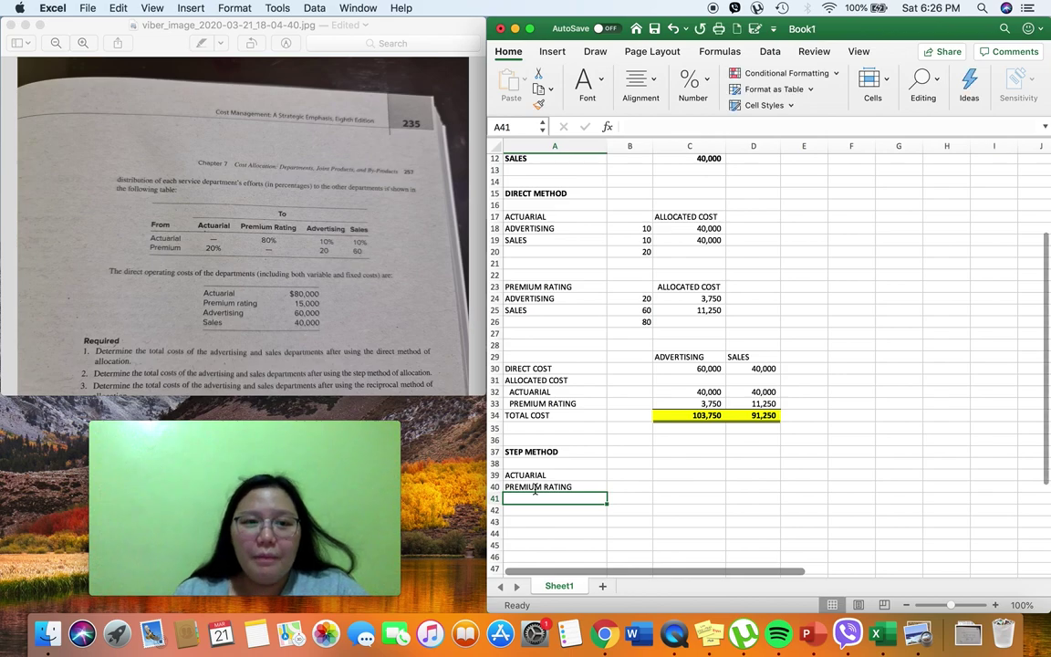
text(ADVERTI)
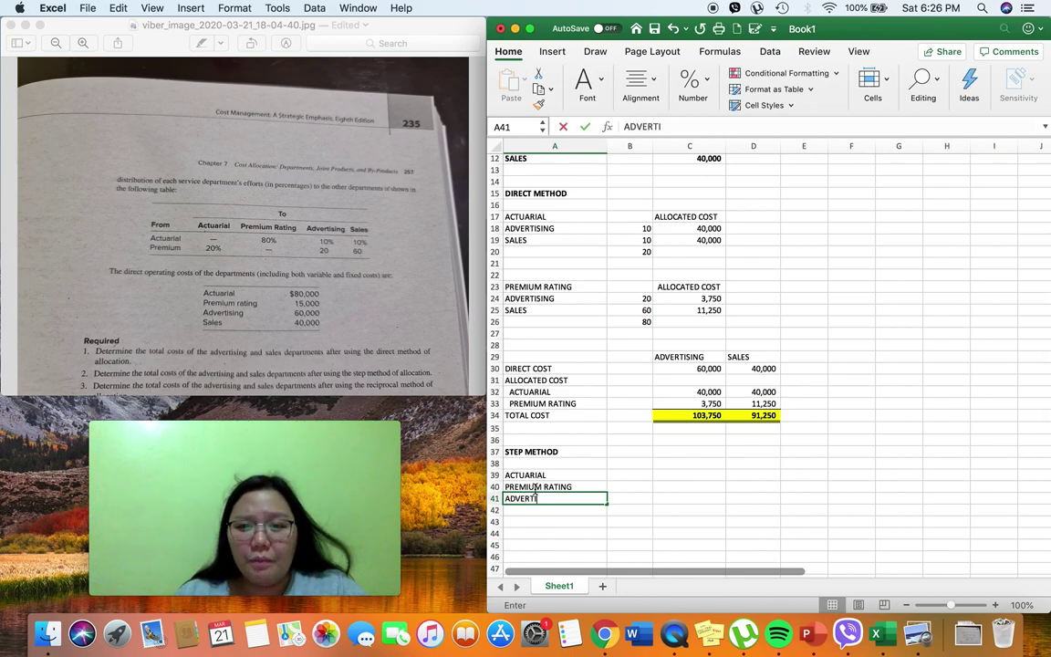
text(SING)
key(Return)
text(SALES)
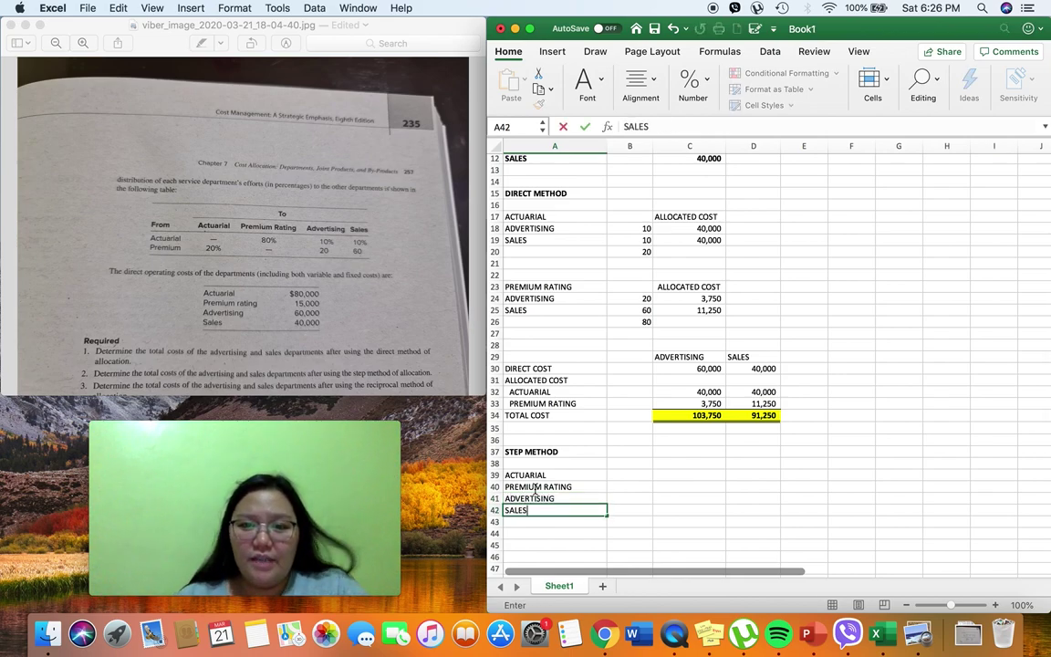
key(Right)
Enter the actuarial department's service percentages in B40:B42: 80% for Premium Rating, 10% for Advertising and 10% for Sales
key(Up)
key(Up)
key(Right)
key(Left)
scroll(725, 462, up, 5)
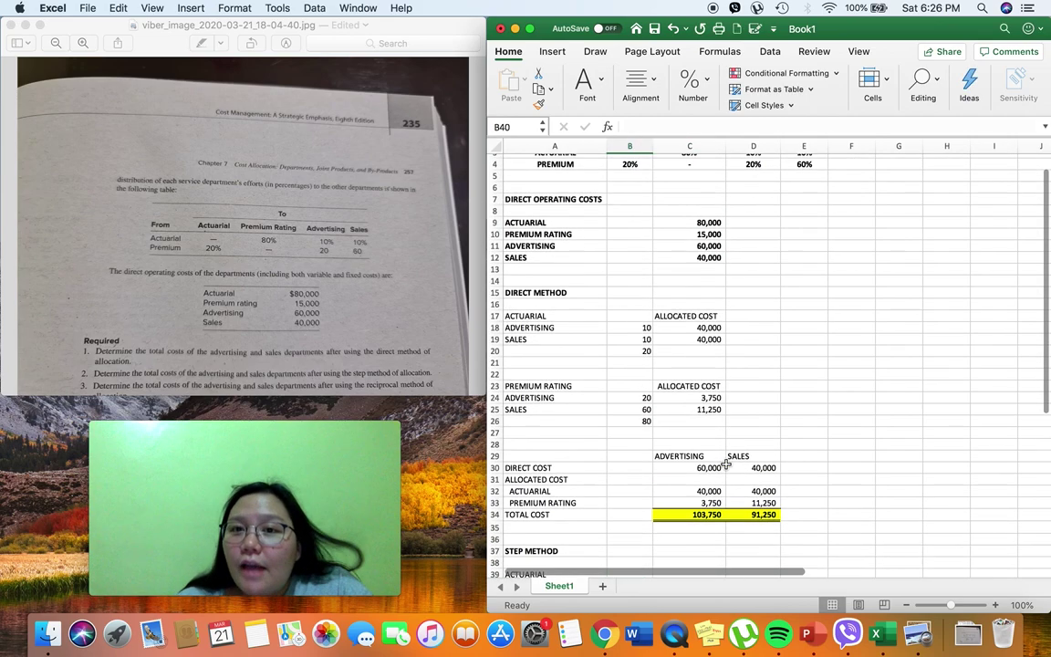
click(687, 183)
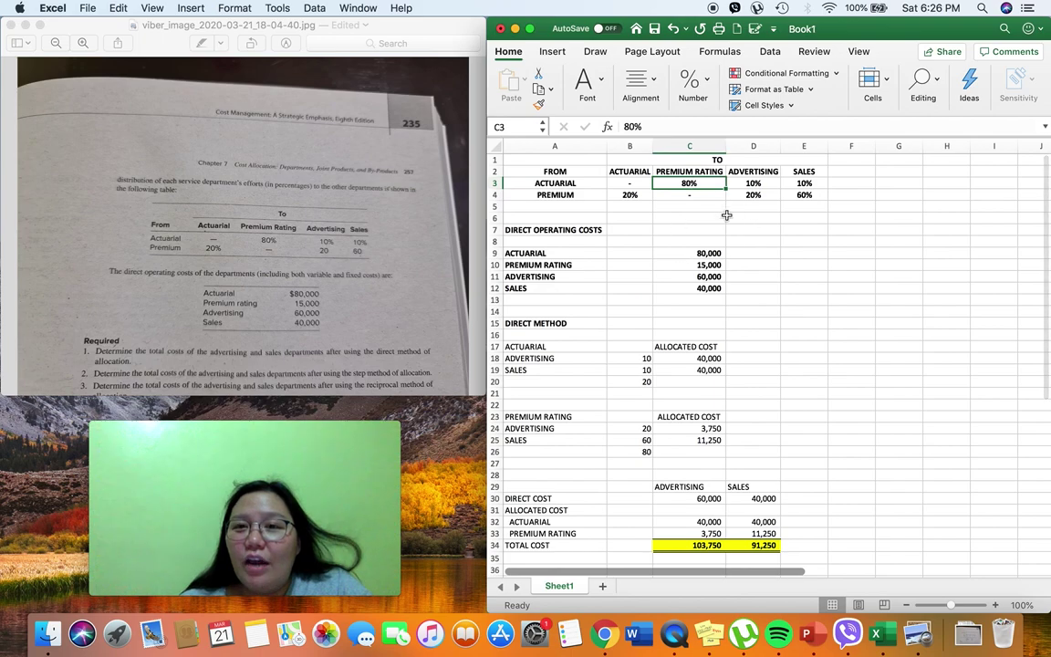
scroll(611, 402, down, 5)
click(639, 415)
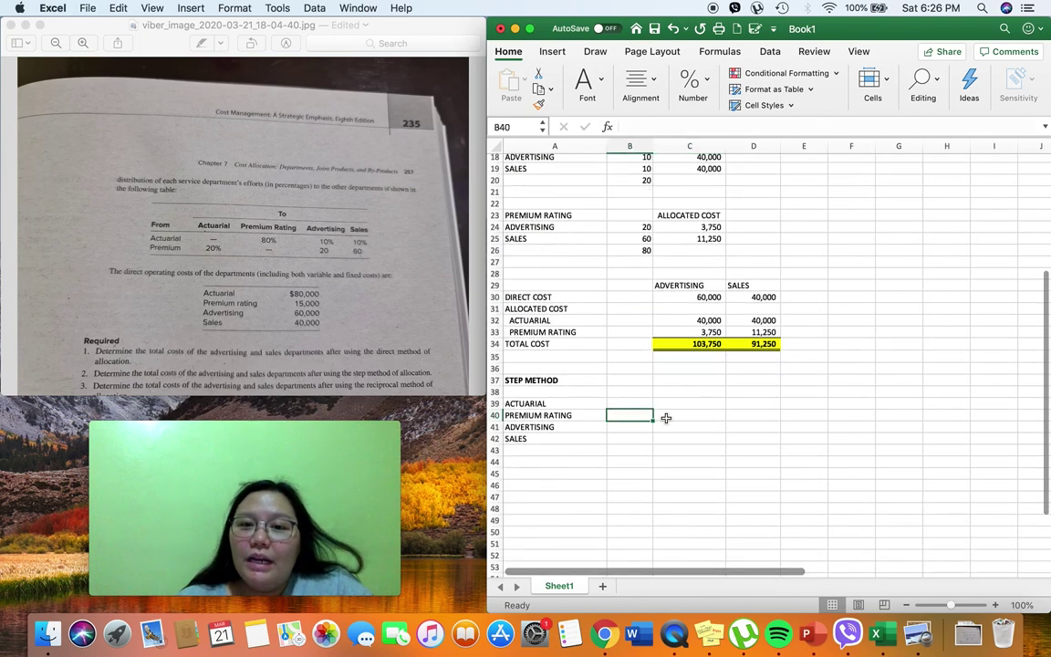
text(80)
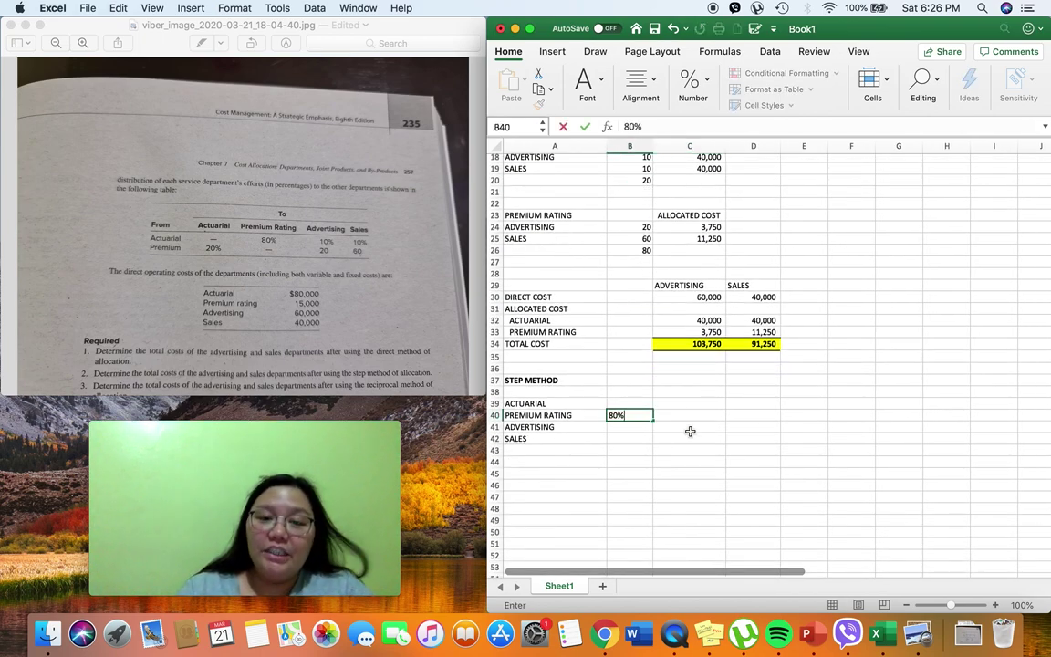
key(Return)
text(10)
key(Return)
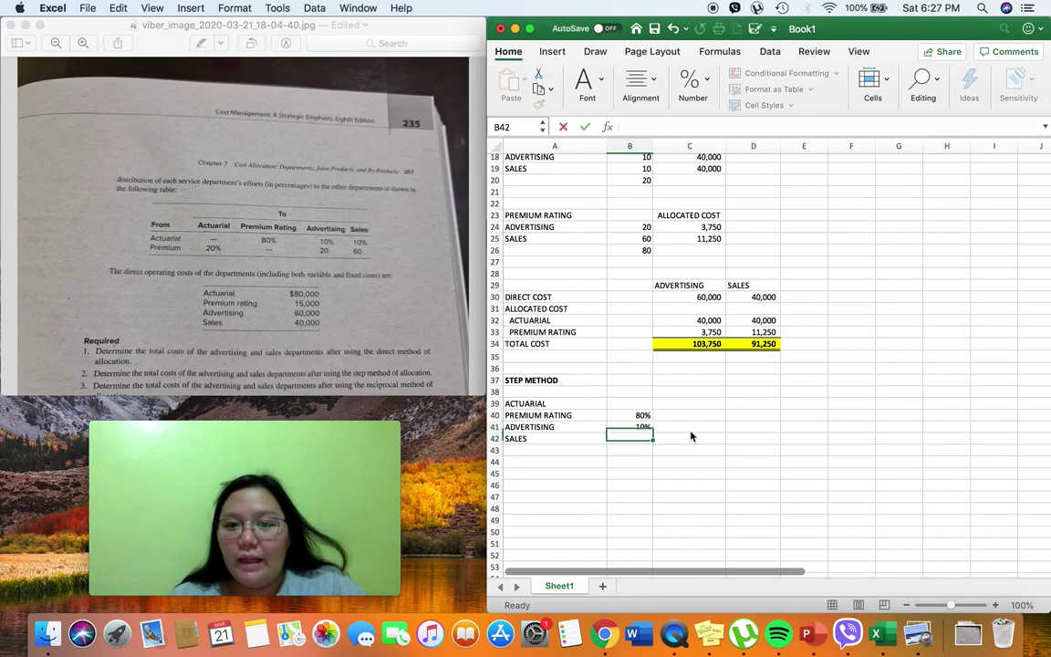
text(10)
key(Return)
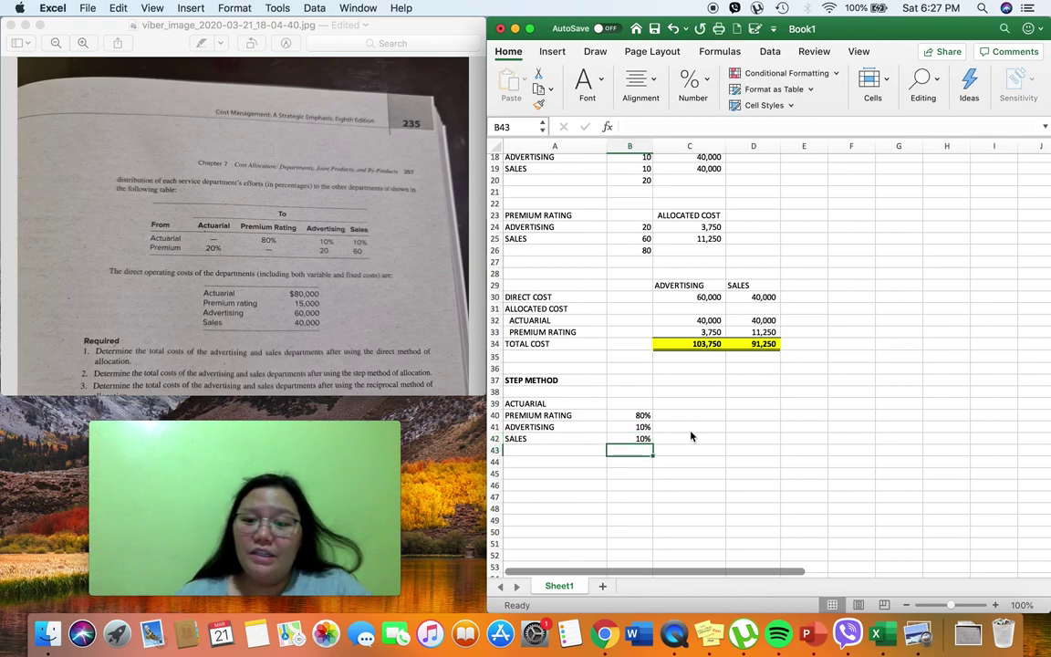
click(691, 427)
text(=SUM()
key(BackSpace)
key(BackSpace)
key(BackSpace)
key(BackSpace)
key(BackSpace)
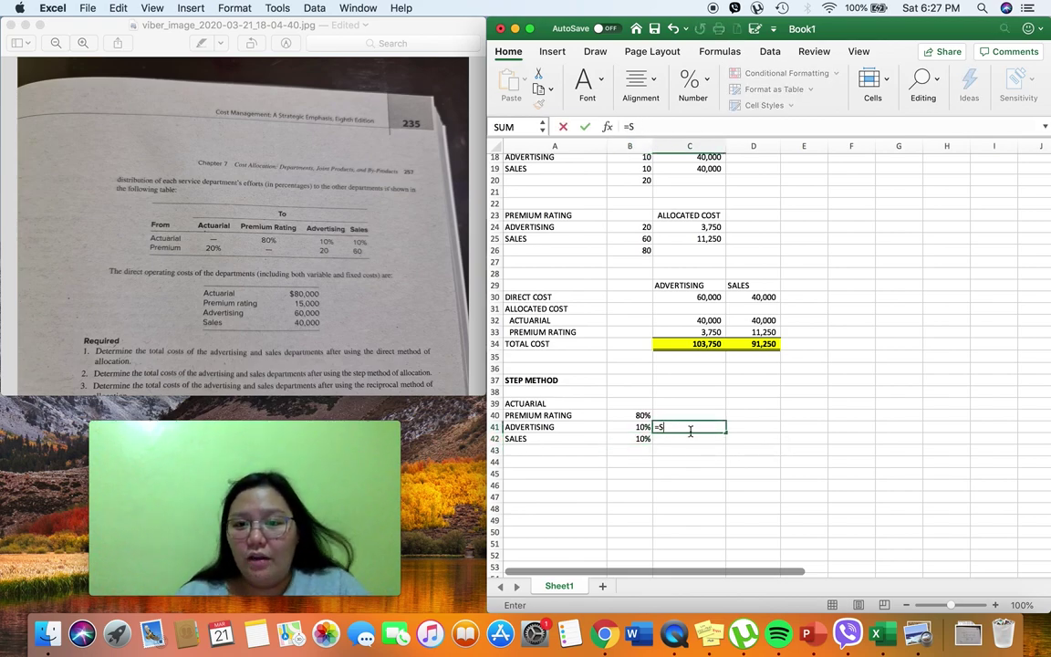
Total the actuarial percentages in cell B43 with a SUM of B40:B42
click(626, 454)
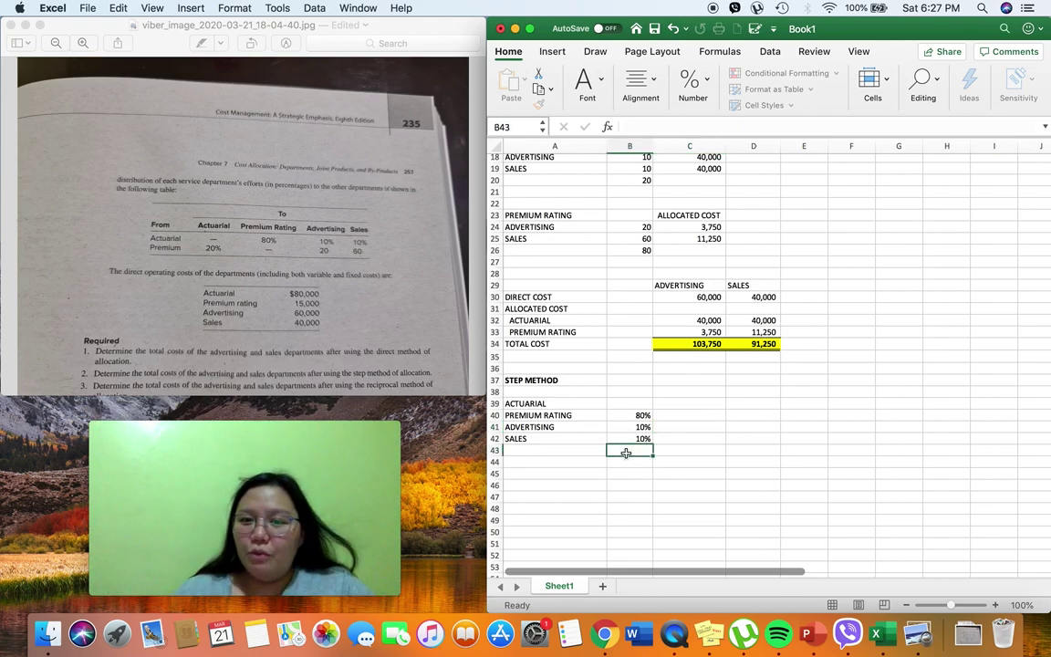
text(=U)
key(BackSpace)
key(BackSpace)
key(BackSpace)
text(SUM()
drag(638, 439, 638, 415)
key(Return)
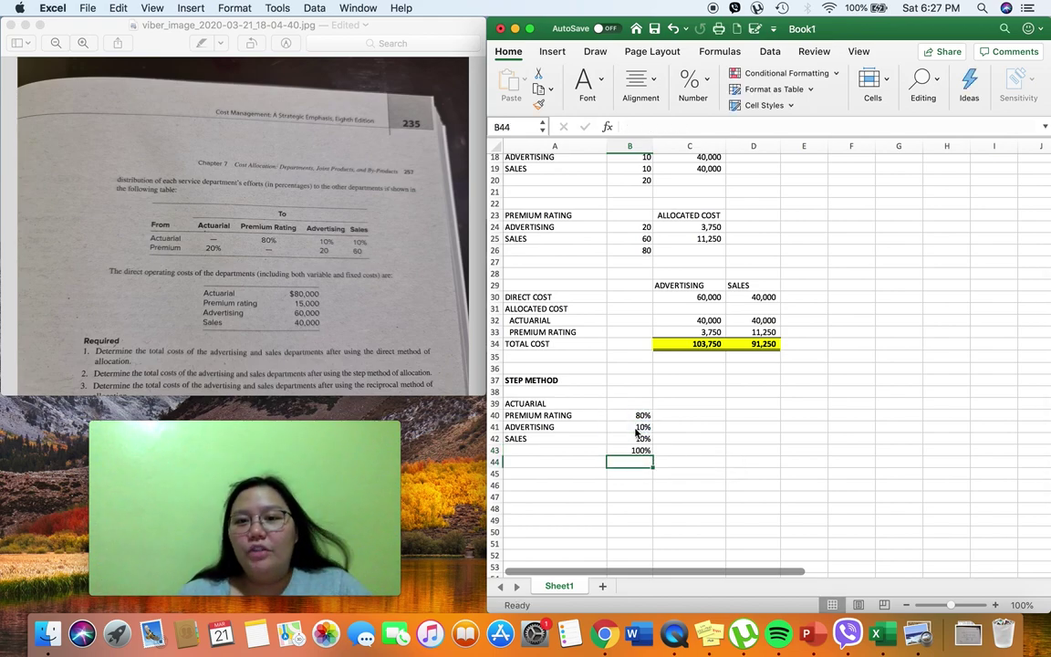
Enter the column heading ALLOCATED COST in cell C39 of the step method section
key(Right)
key(Up)
key(Up)
key(Up)
key(Up)
key(Up)
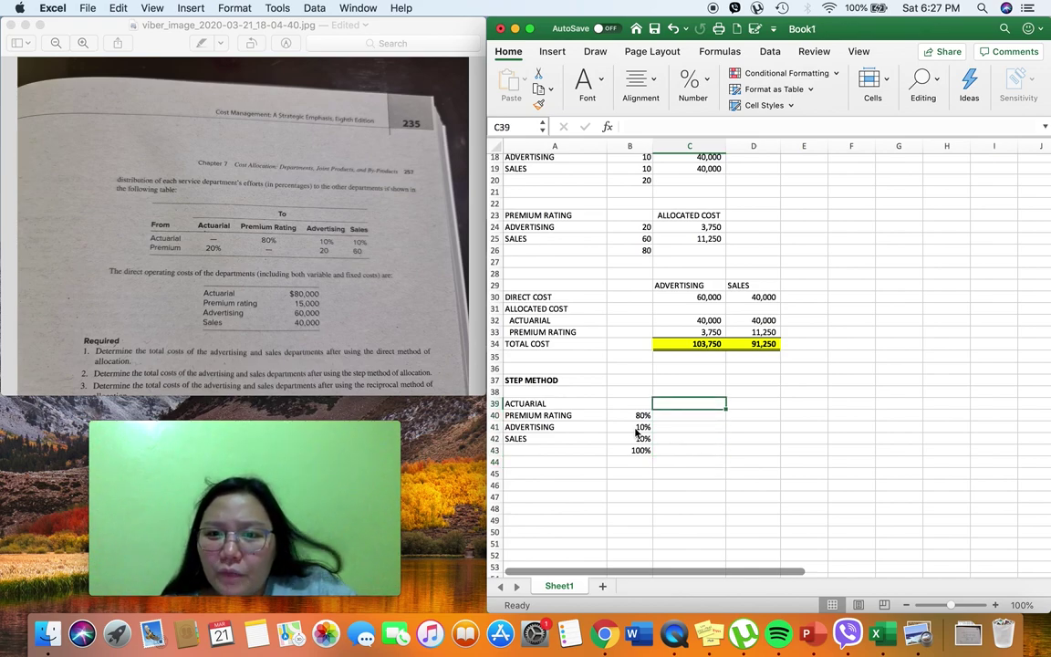
text(ALLO)
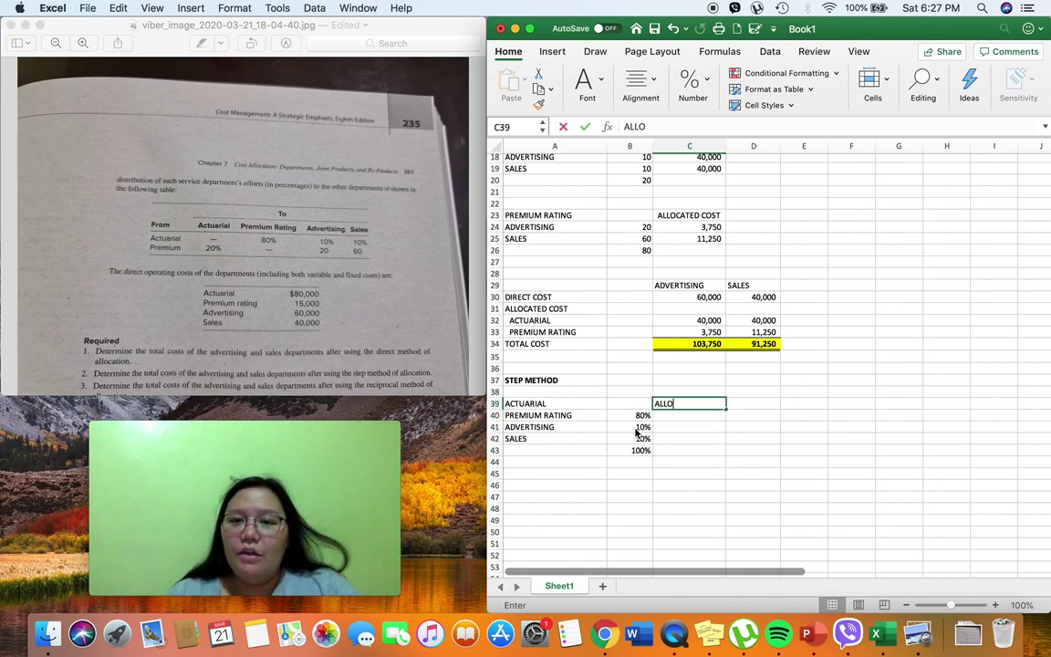
text(CATED COST)
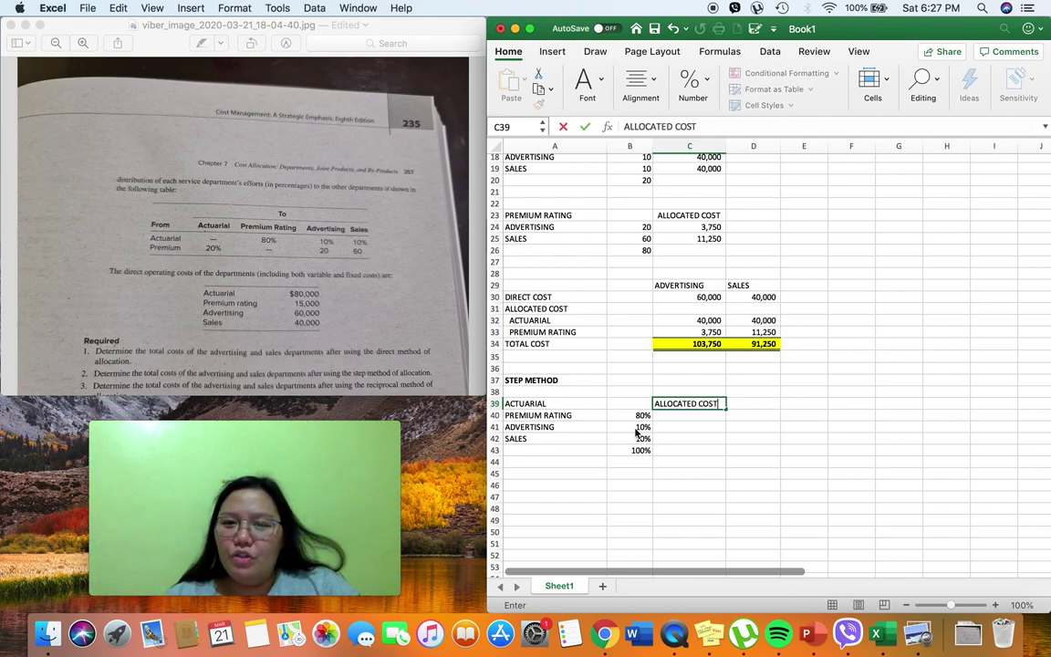
key(Return)
Calculate Premium Rating's share of the actuarial cost in C40 with the formula =C9*B40
key(Return)
key(Left)
key(Up)
key(Right)
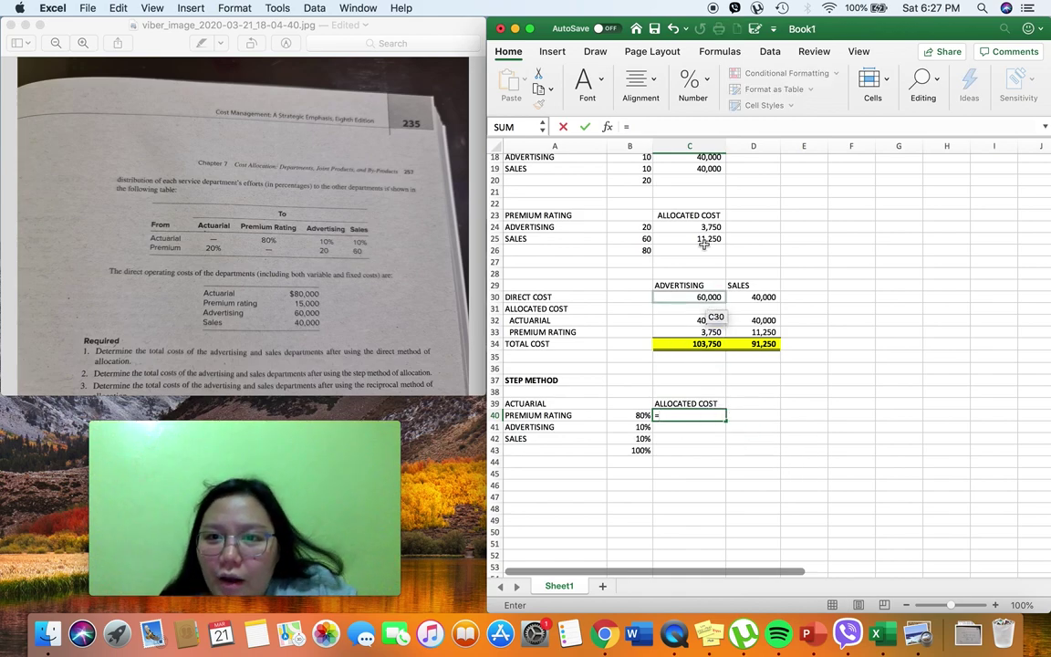
scroll(709, 270, up, 3)
scroll(706, 266, up, 5)
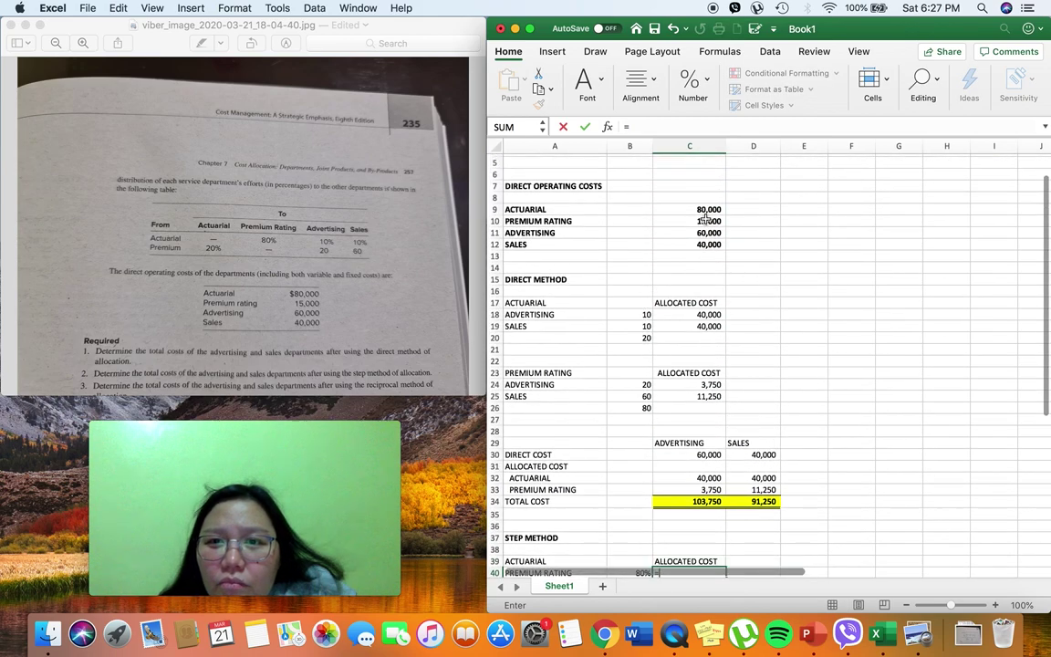
click(701, 218)
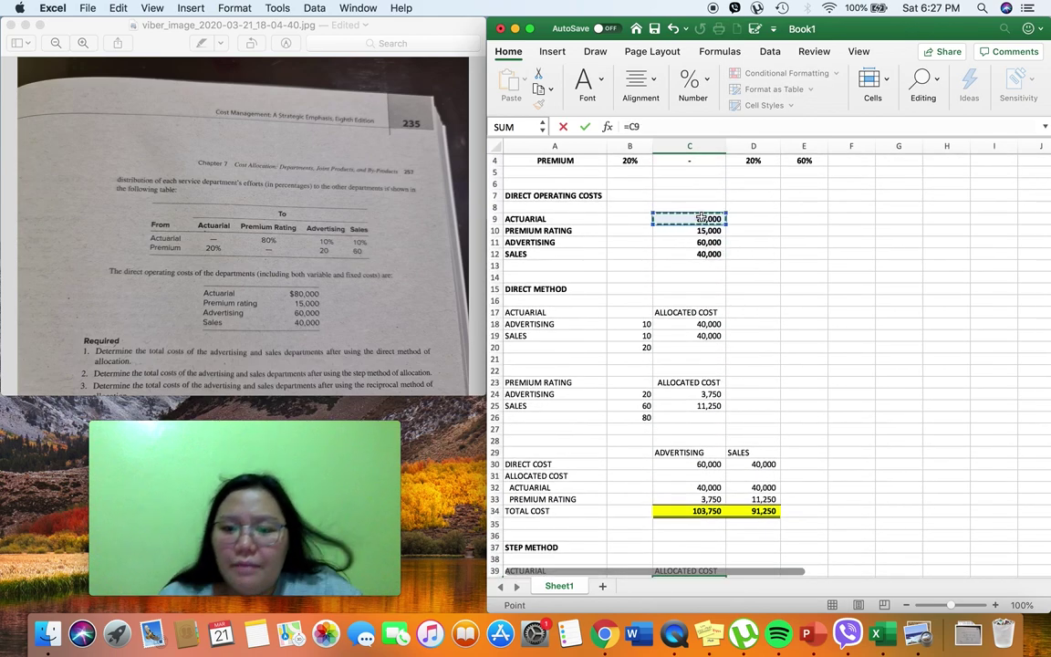
text(*)
scroll(718, 336, down, 10)
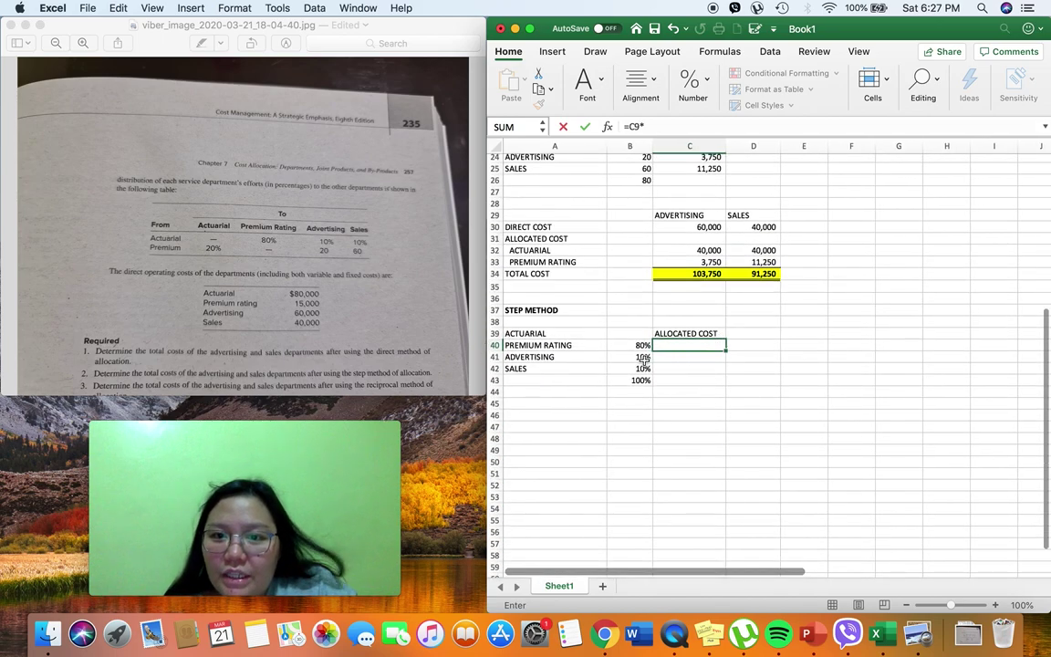
click(632, 345)
key(Return)
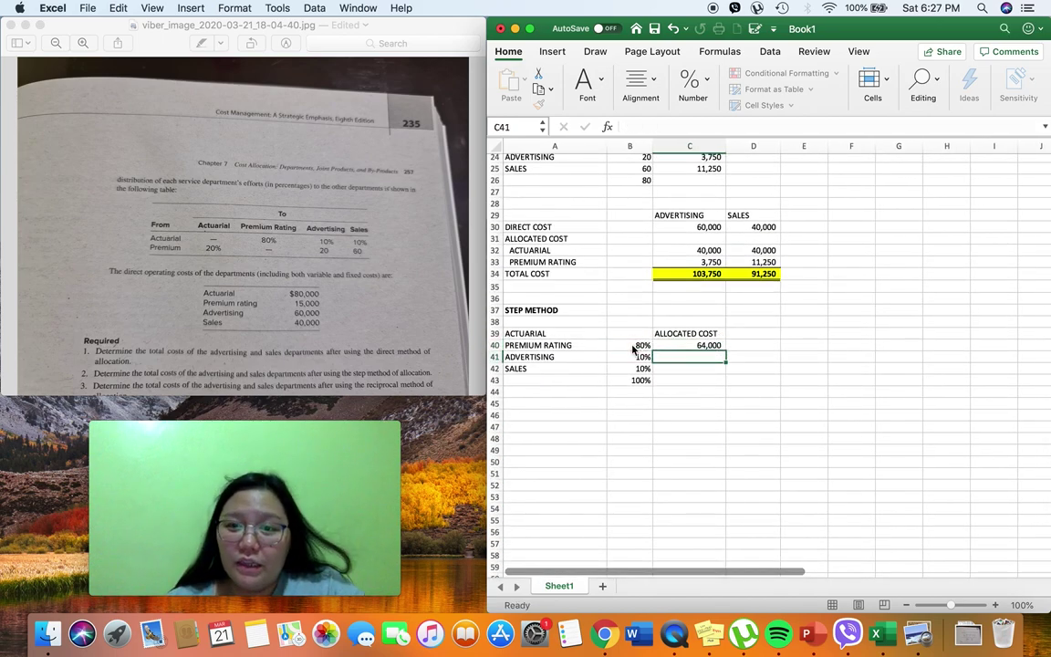
Calculate Advertising's share of the actuarial cost in C41 with the formula =C9*B41
key(Up)
key(Down)
text(=)
scroll(685, 388, up, 3)
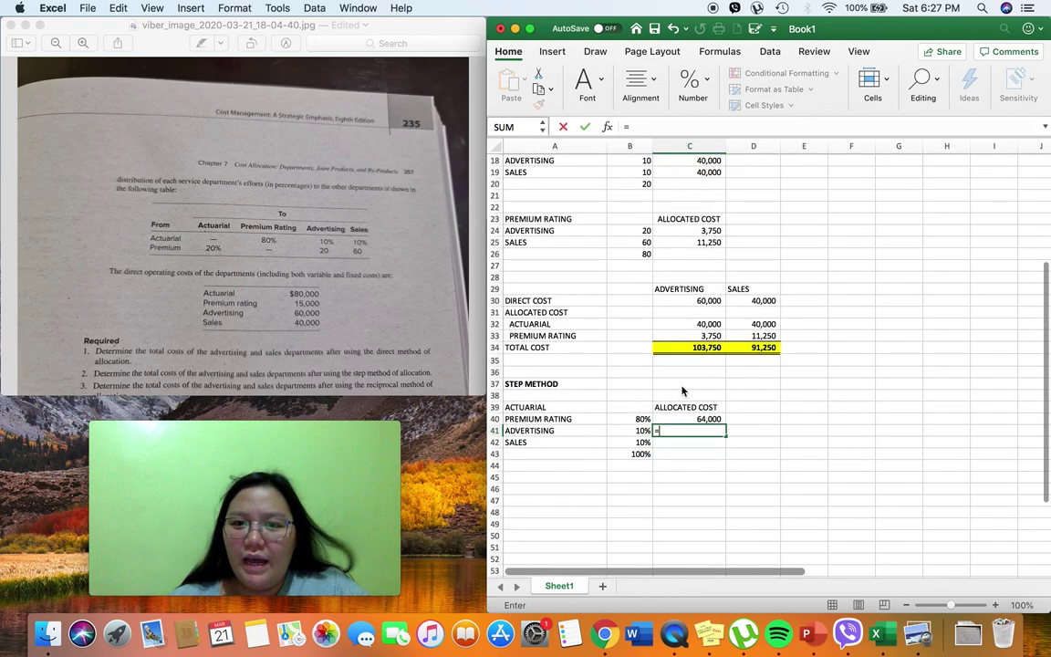
scroll(682, 391, up, 5)
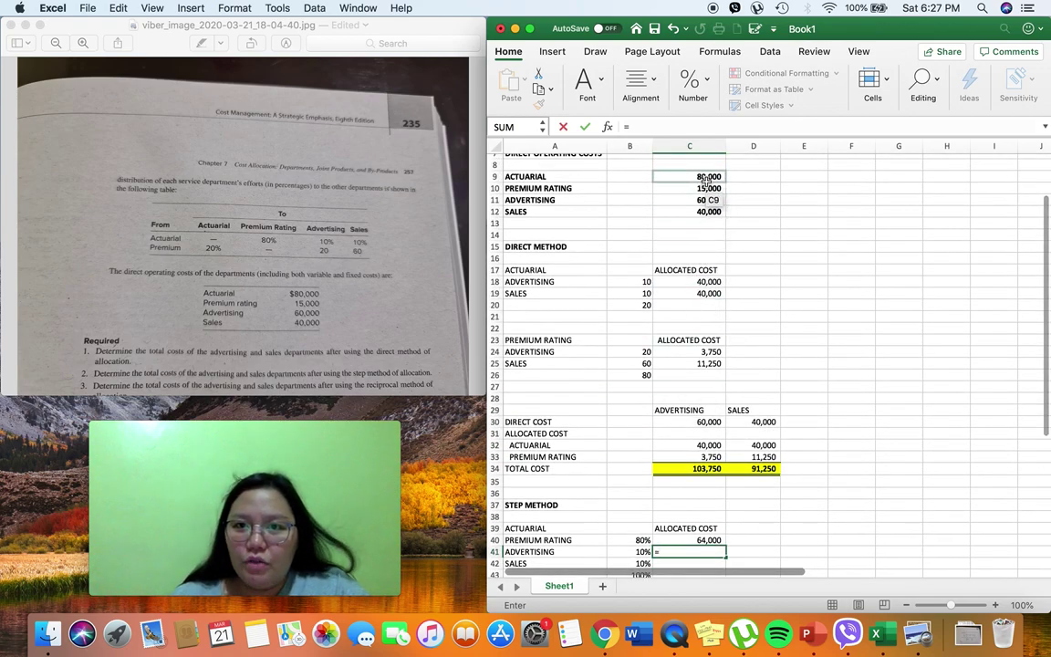
click(707, 179)
text(*)
scroll(686, 402, down, 2)
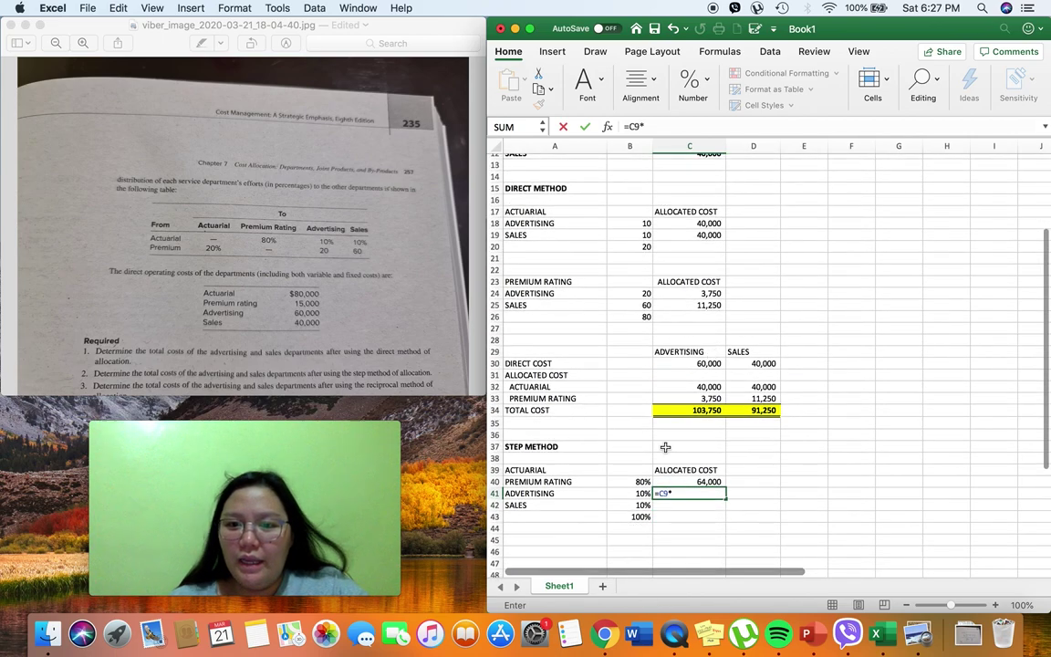
click(633, 493)
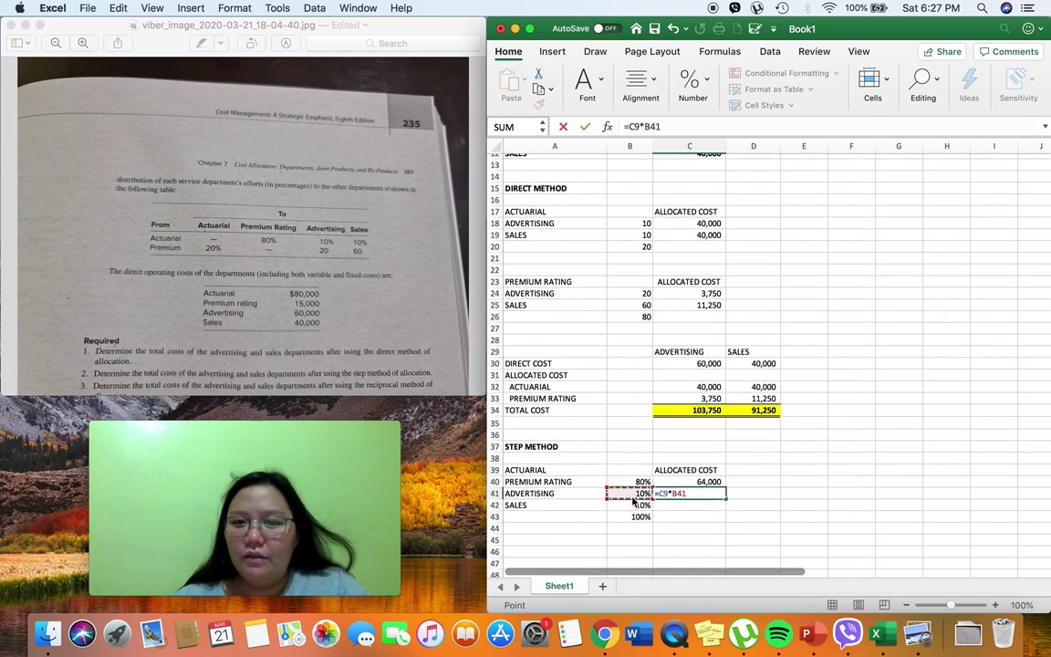
key(Return)
Calculate the Sales share of the actuarial cost in C42 with the formula =B42*C9
text(=)
click(634, 505)
text(*)
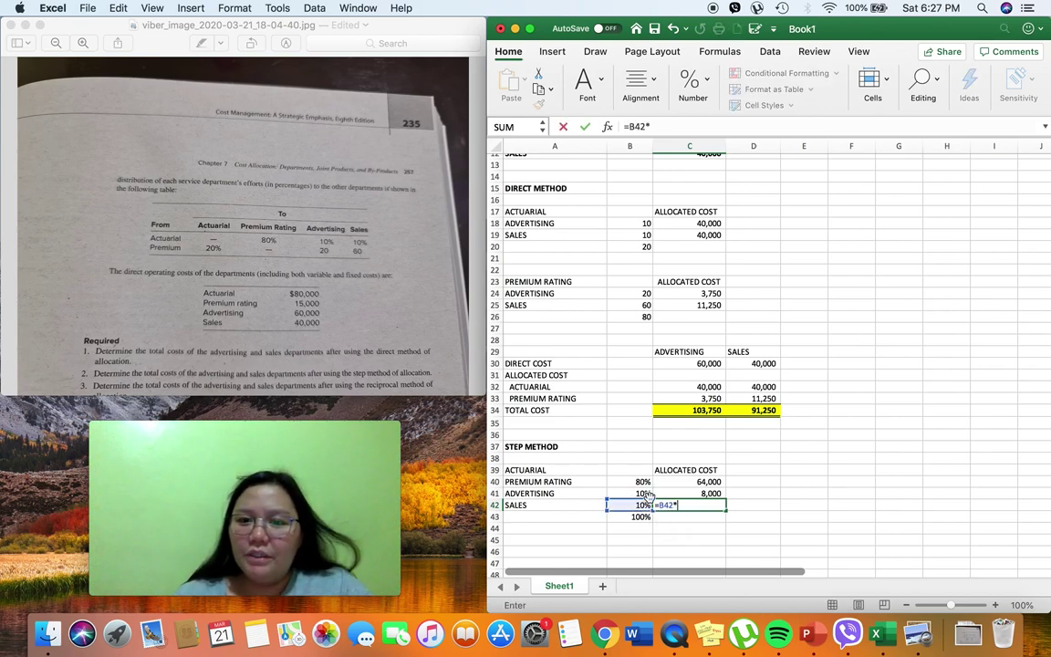
scroll(607, 438, up, 5)
click(709, 256)
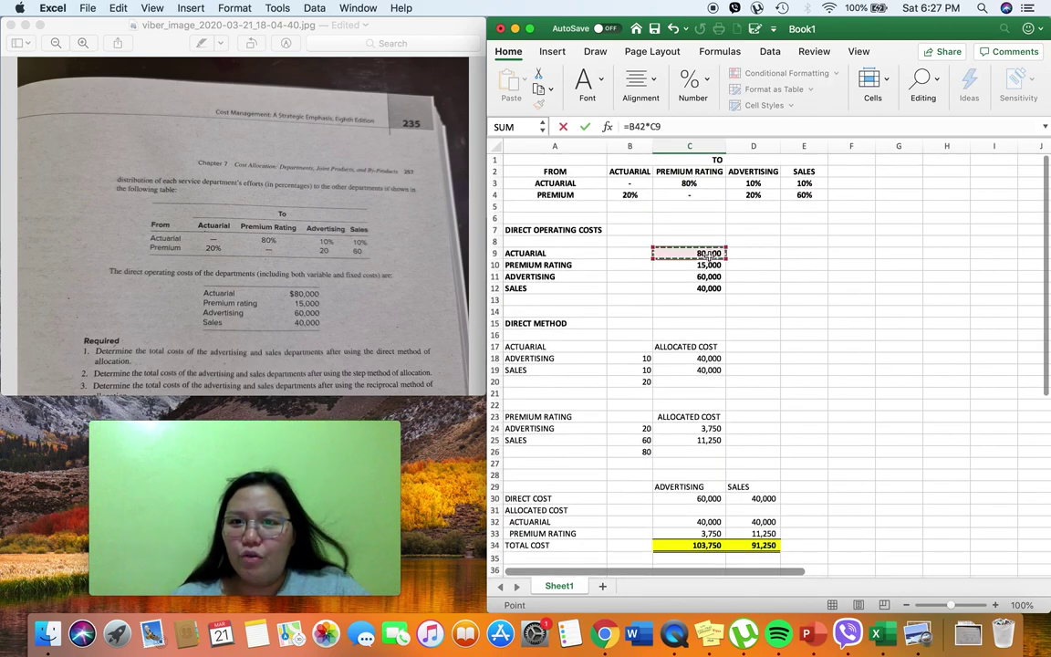
key(Return)
scroll(769, 425, down, 5)
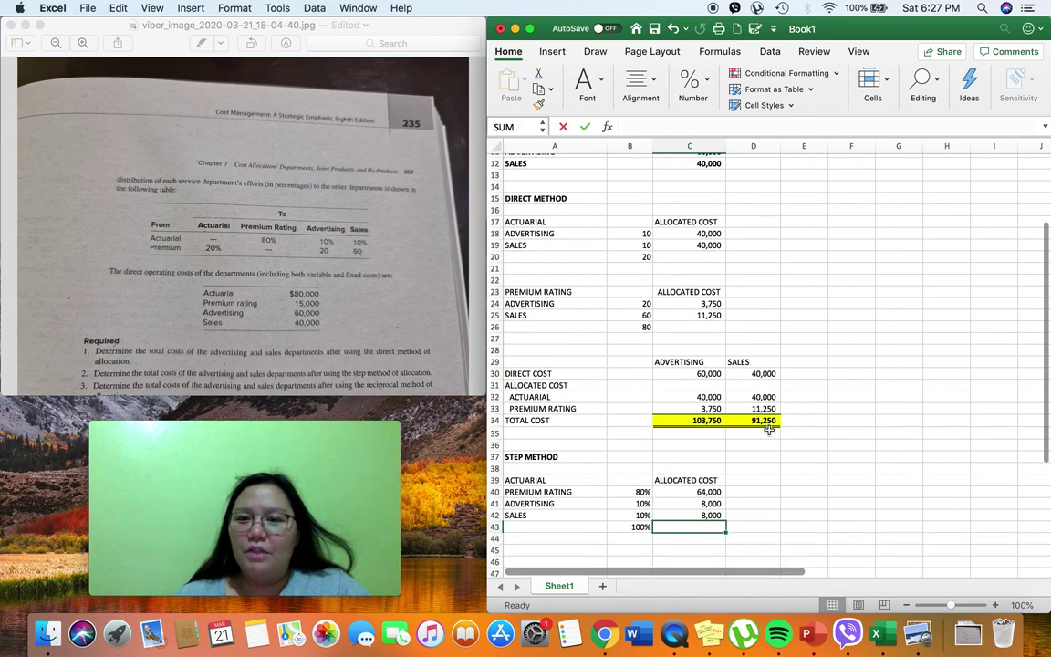
Make the ACTUARIAL heading in cell A39 of the step method section bold
click(701, 415)
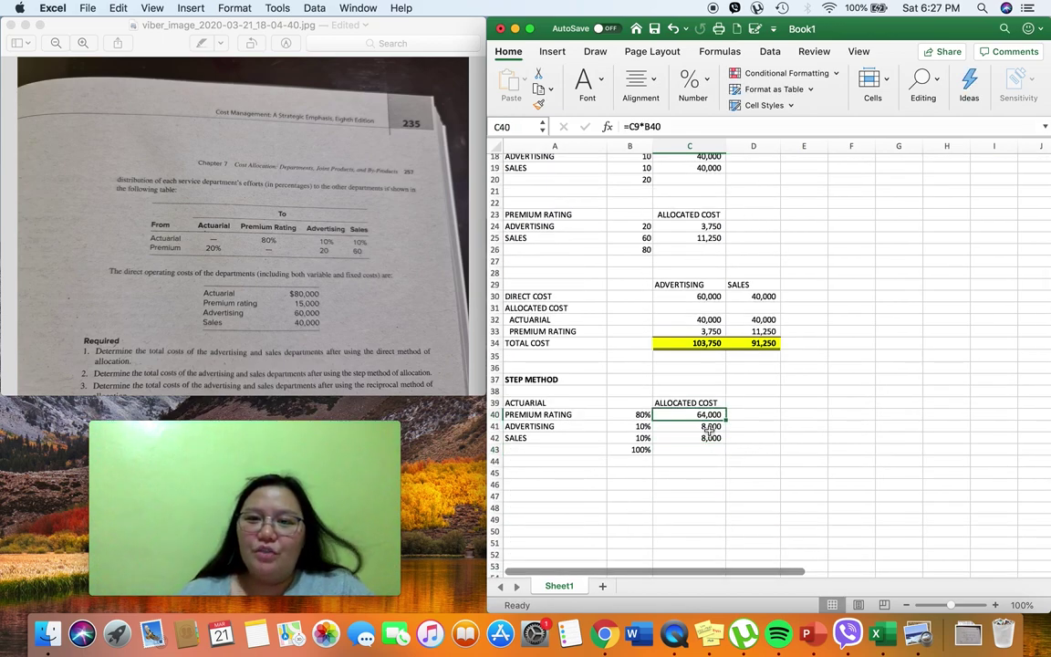
scroll(690, 365, up, 3)
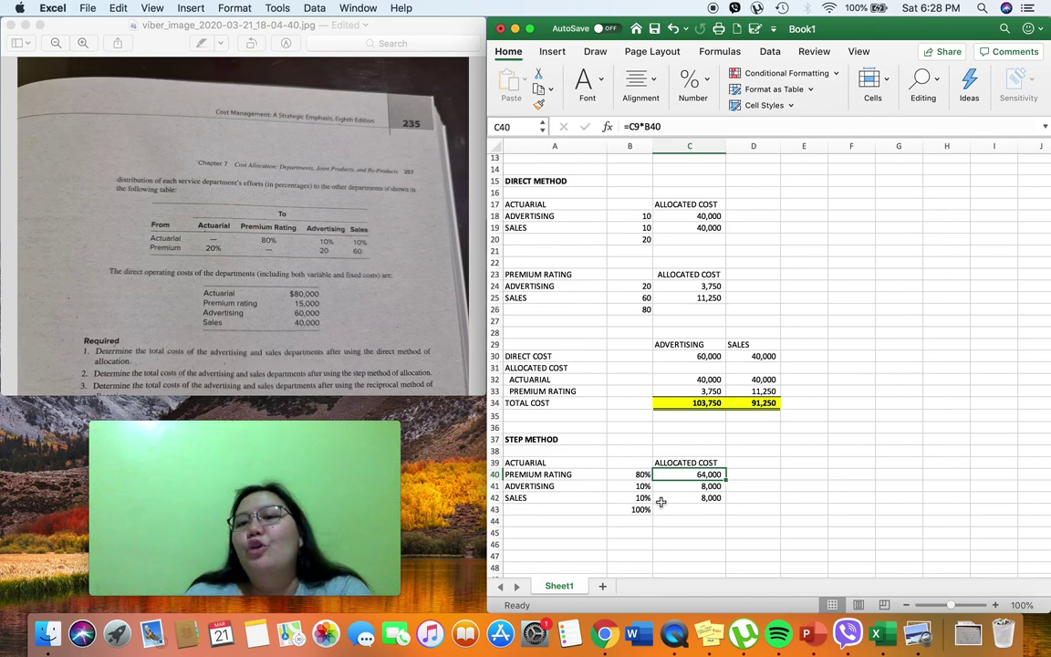
scroll(654, 532, down, 3)
scroll(653, 532, down, 2)
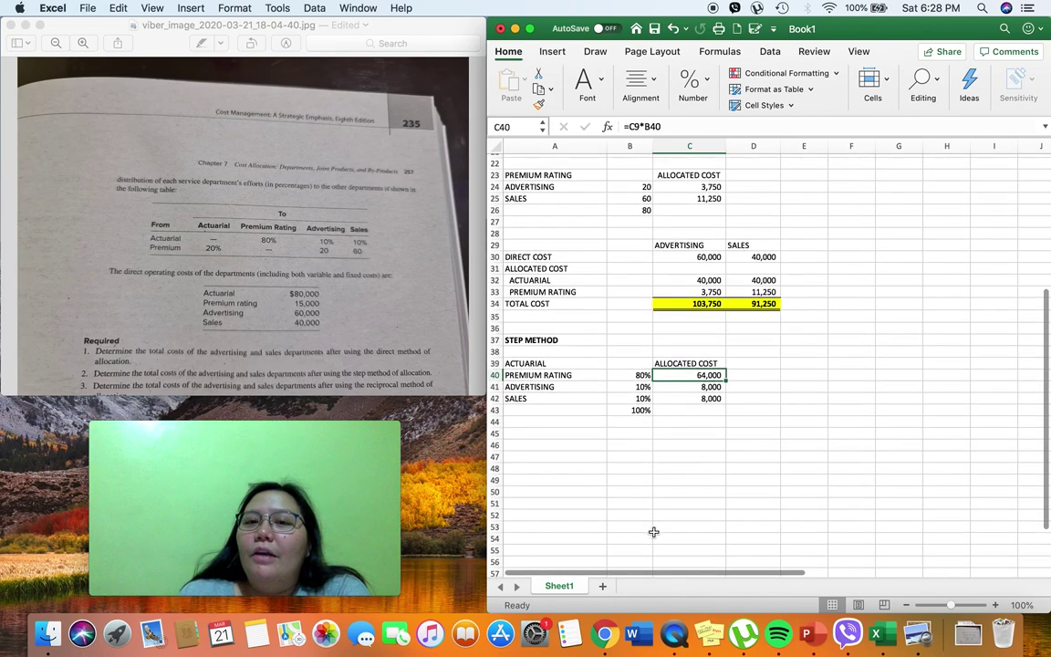
click(516, 362)
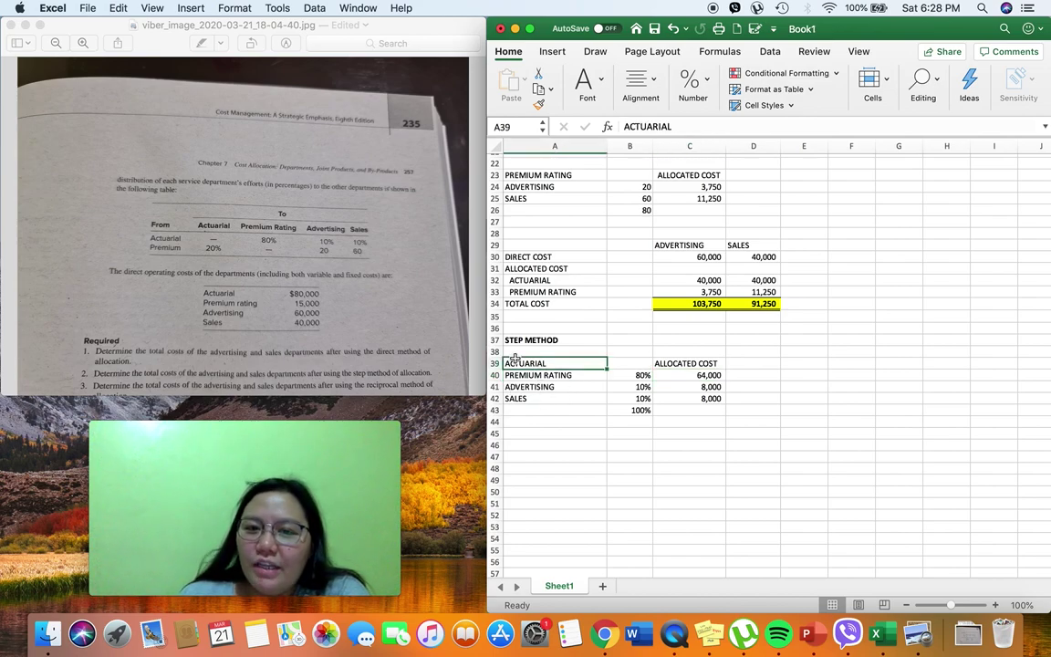
key(super+b)
Enter PREMIUM RATING in cell A46 below the actuarial allocation and make it bold
click(554, 433)
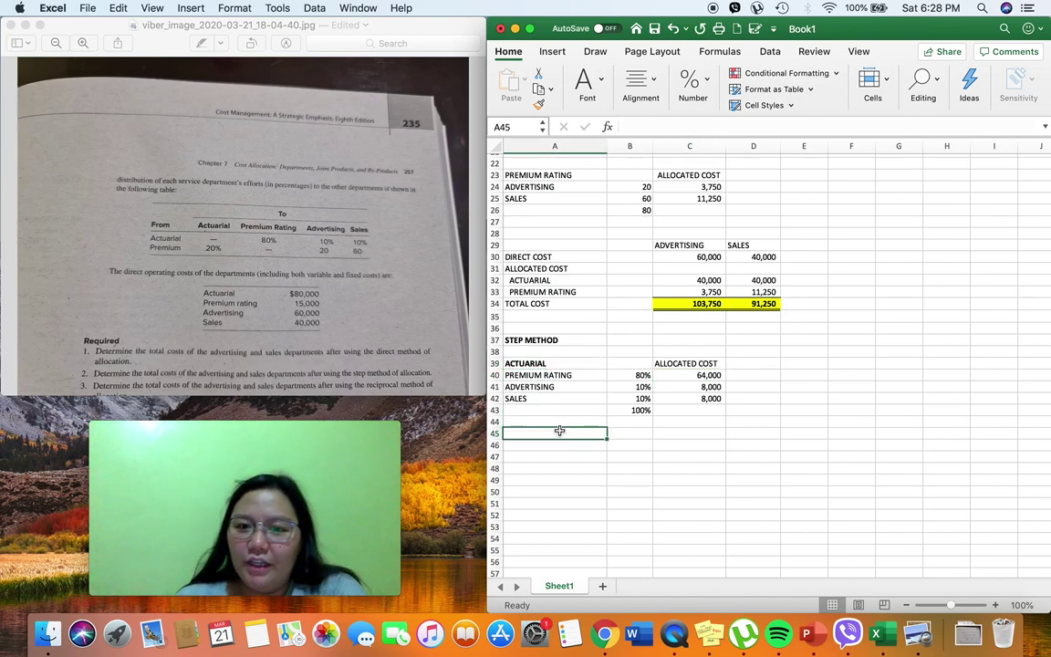
key(Down)
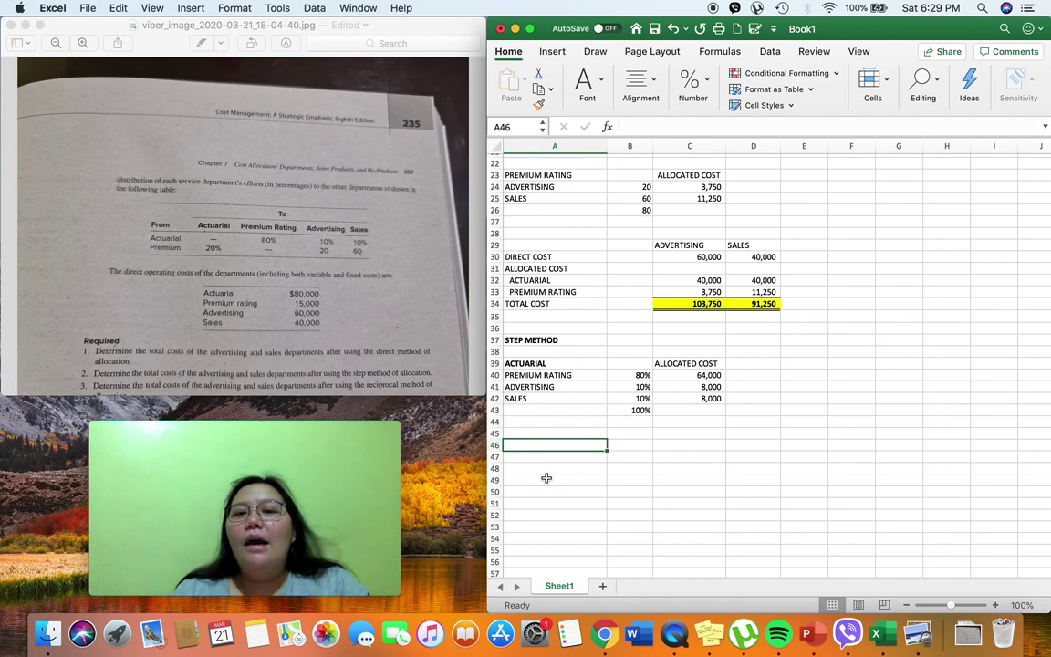
text(PREMIUM RATING)
key(Return)
key(Up)
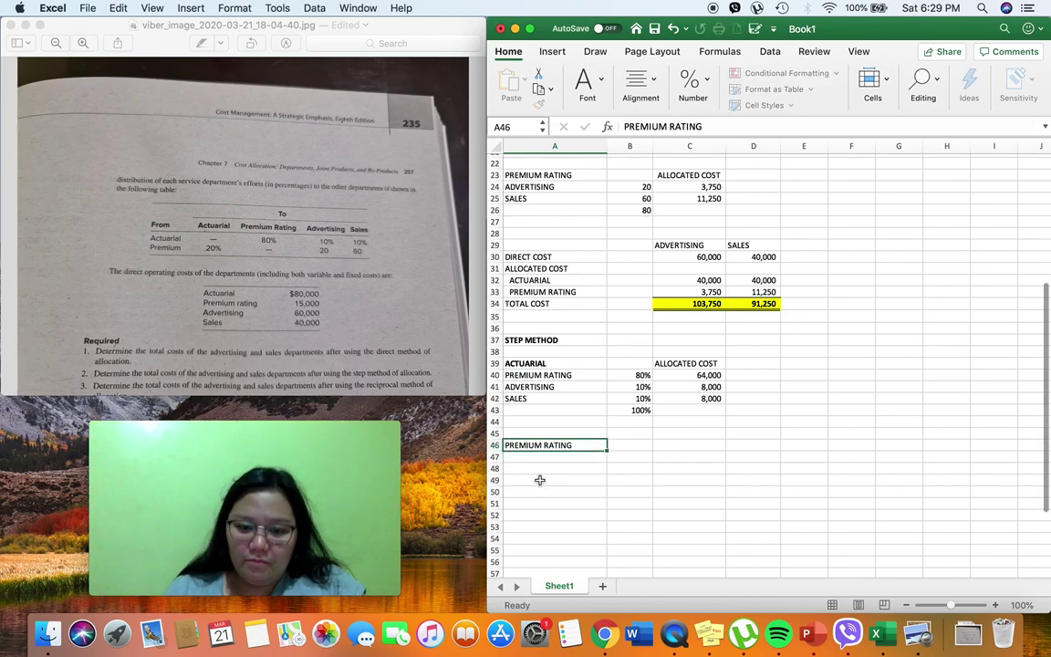
key(super+b)
Add Premium Rating's direct cost and its actuarial allocation in B46 with =C10+C40, formatting the result bold
key(Right)
text(=)
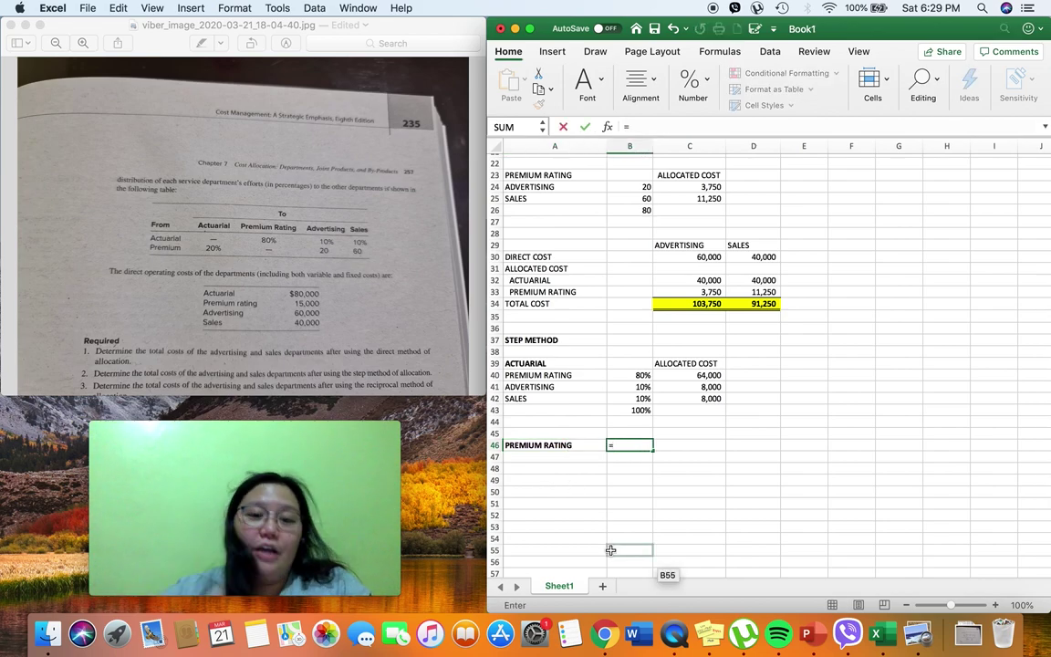
scroll(639, 475, up, 10)
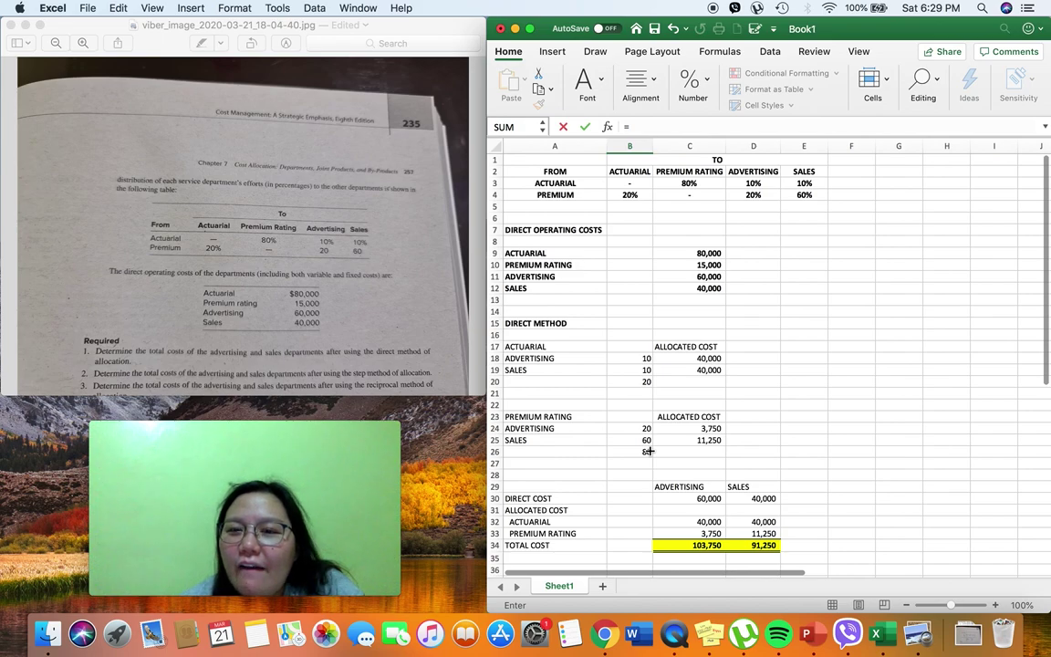
click(690, 264)
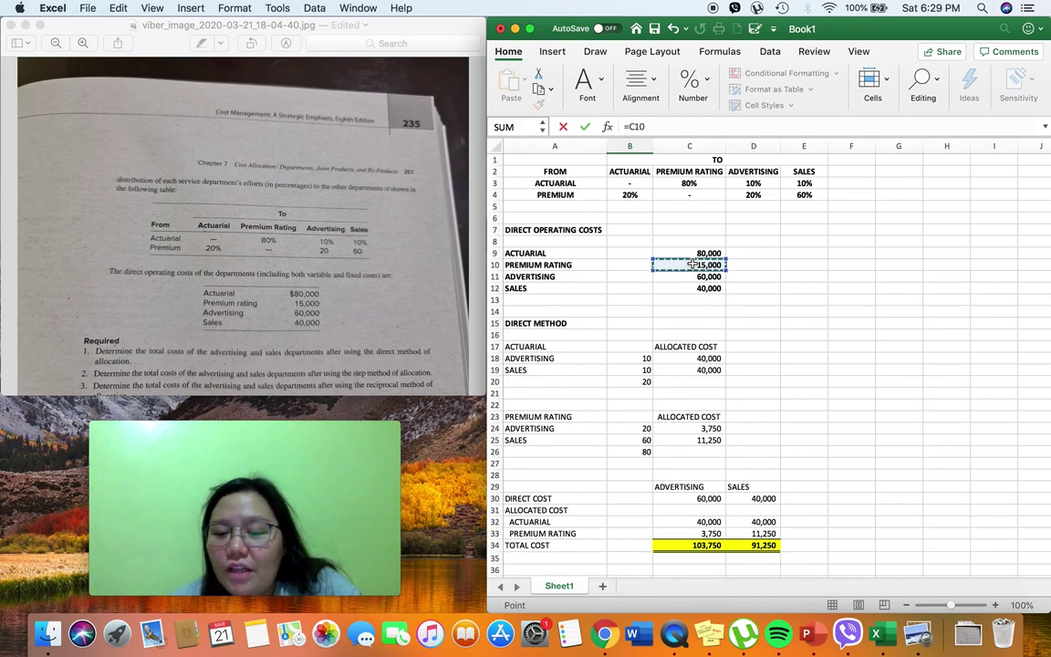
text(+)
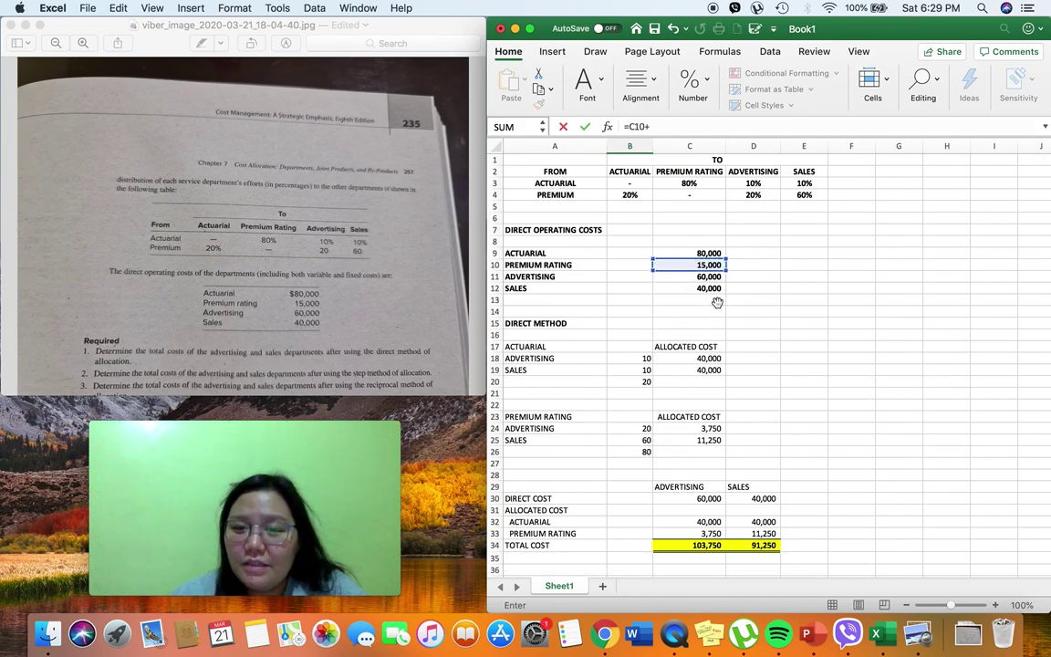
scroll(678, 302, down, 5)
scroll(678, 302, down, 2)
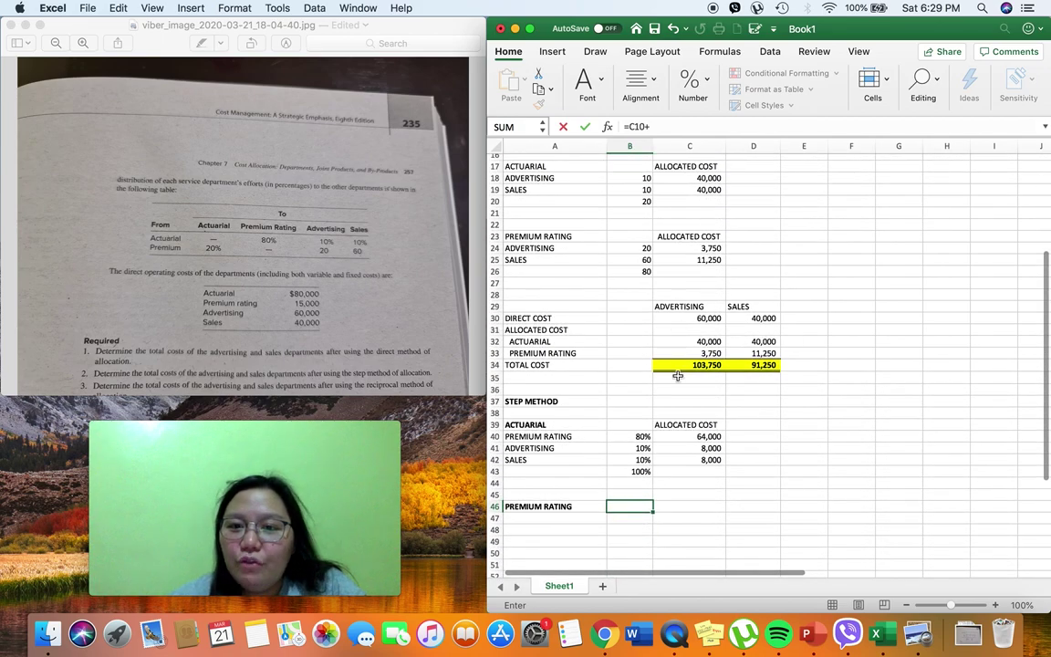
click(702, 437)
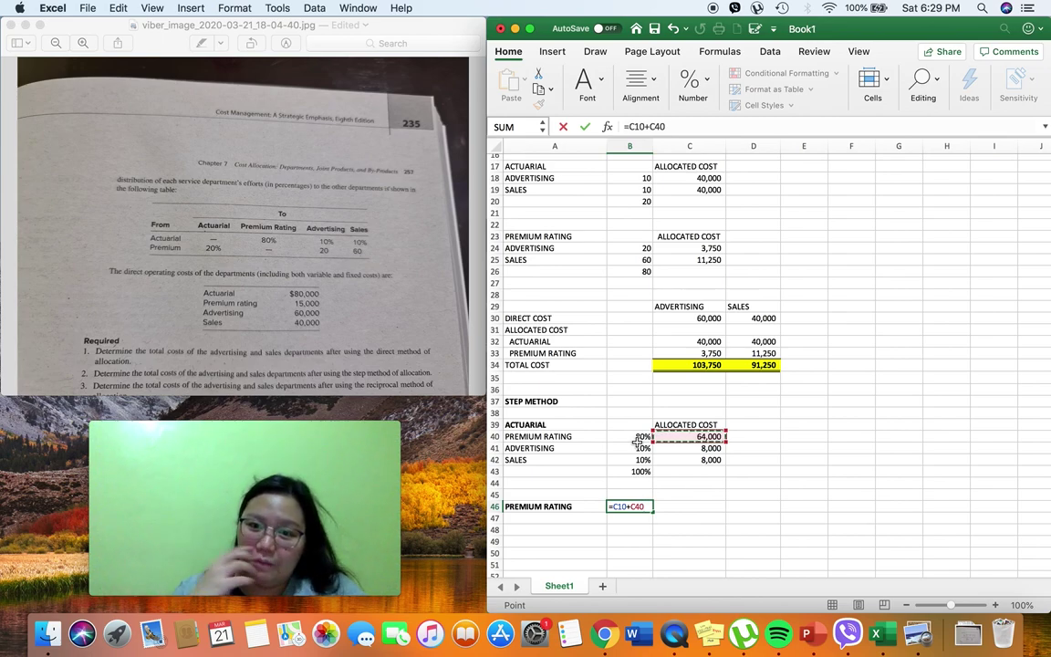
key(ctrl+Return)
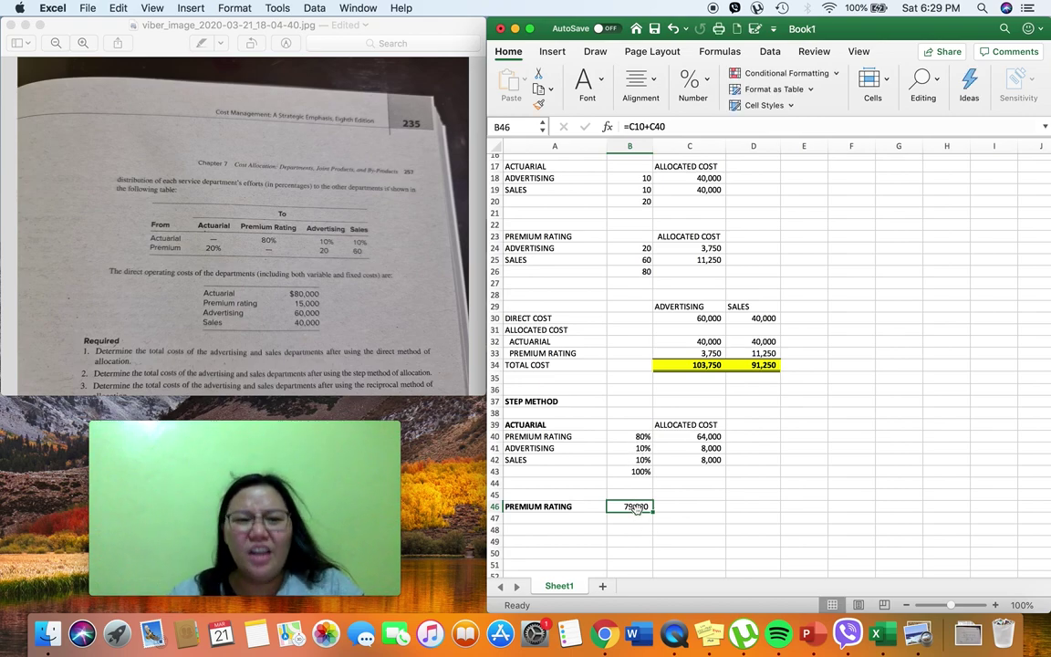
Copy the ADVERTISING and SALES labels from A41:A42 to A47:A48 under PREMIUM RATING
click(596, 522)
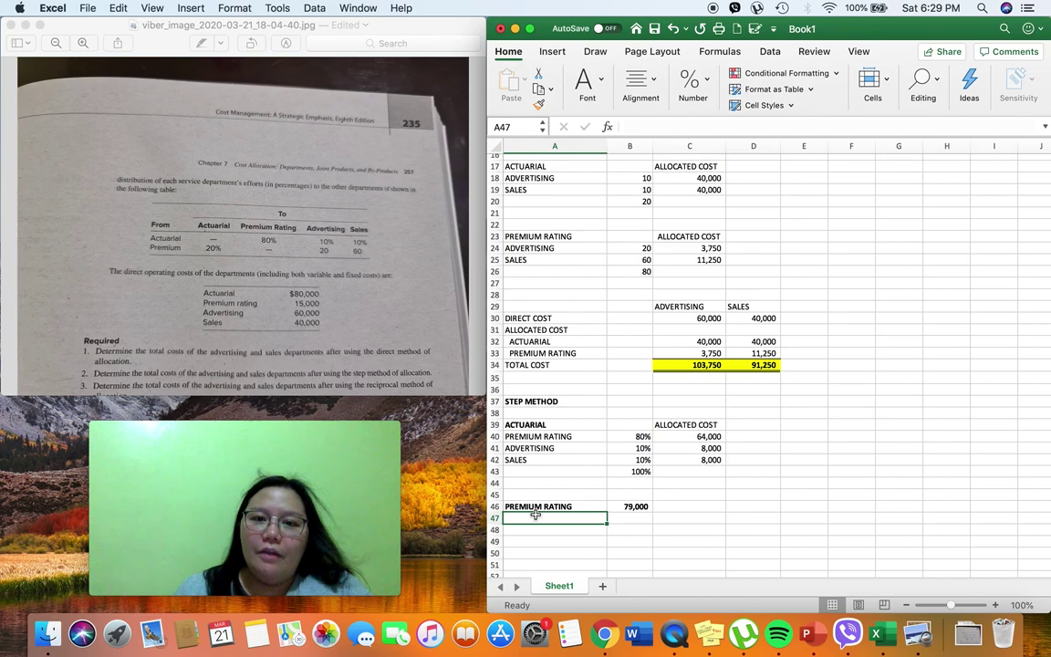
click(532, 448)
key(shift+Down)
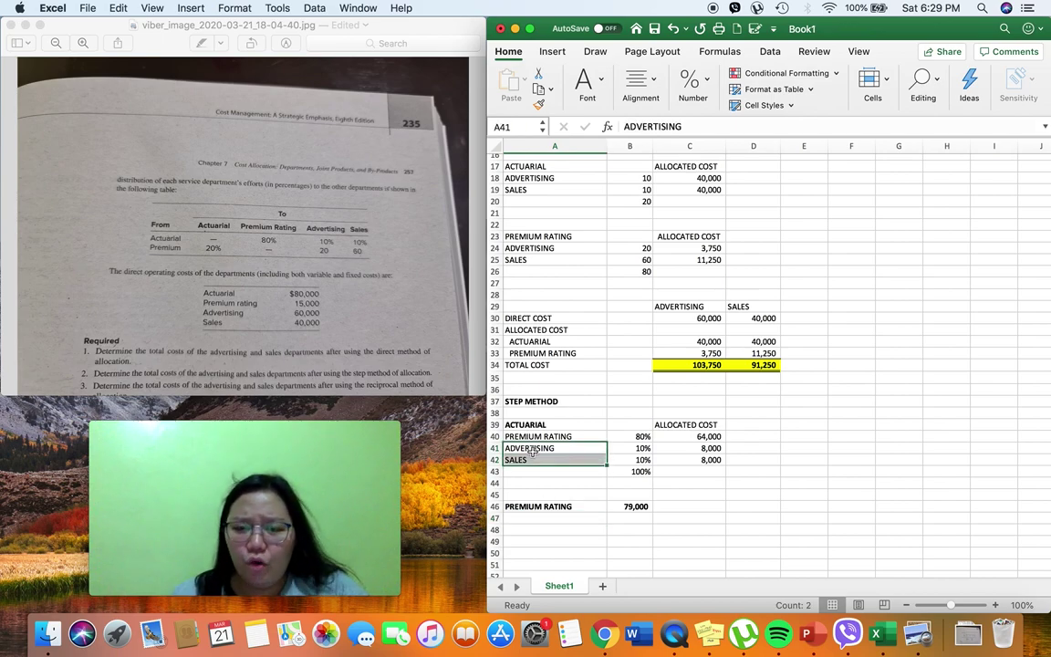
key(super+c)
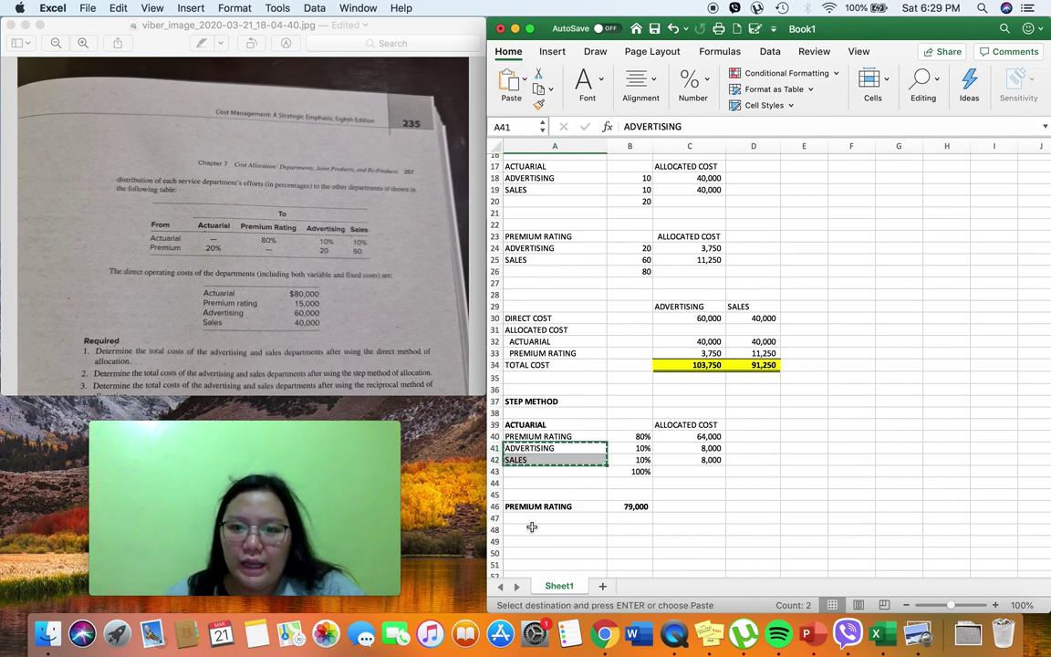
click(527, 515)
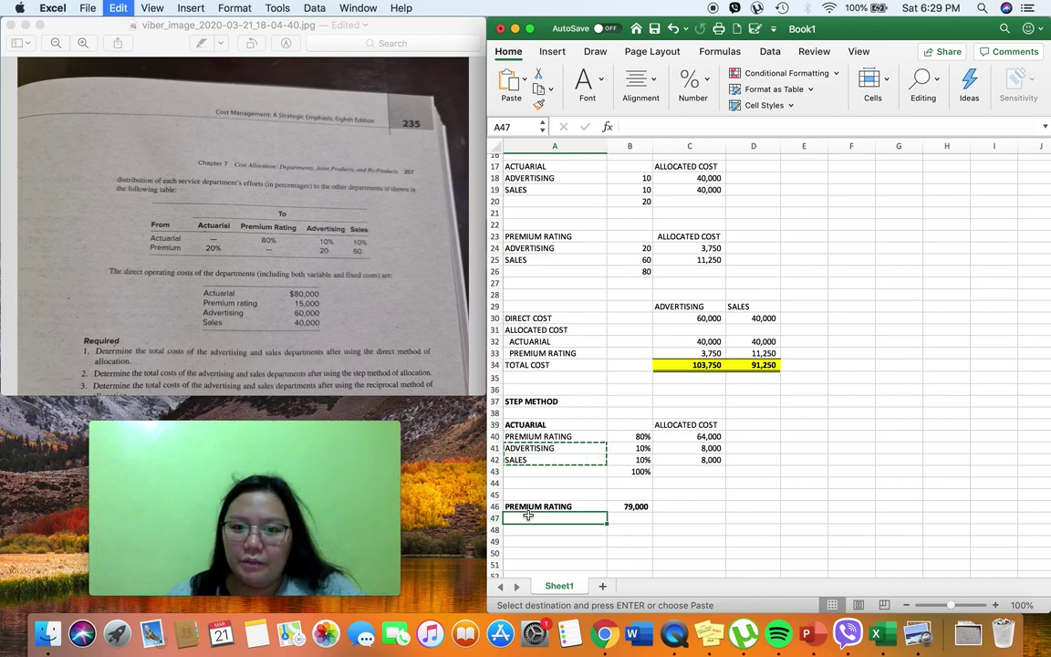
key(super+v)
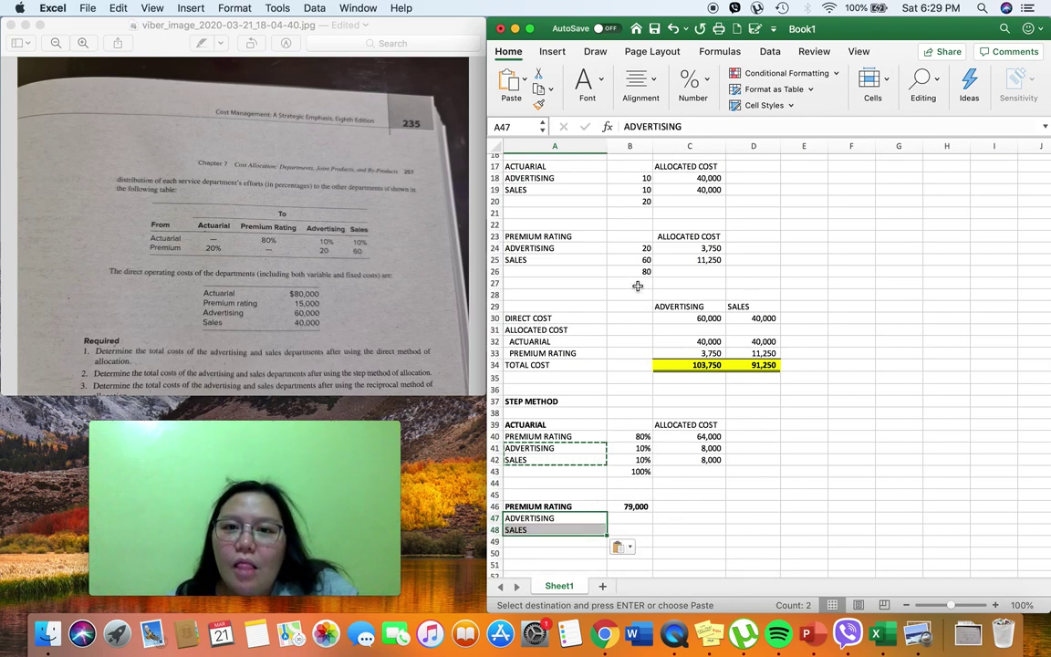
Copy the premium rating service shares and their total from B24:B26 to B47:B49
click(642, 248)
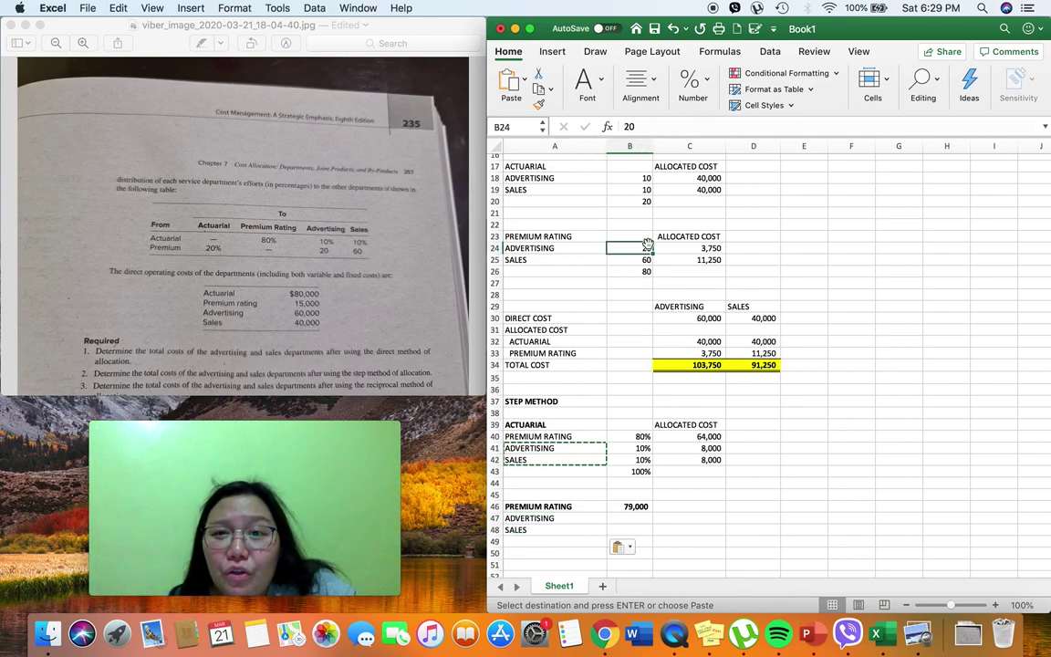
key(shift+Down)
key(shift+Down)
key(super+c)
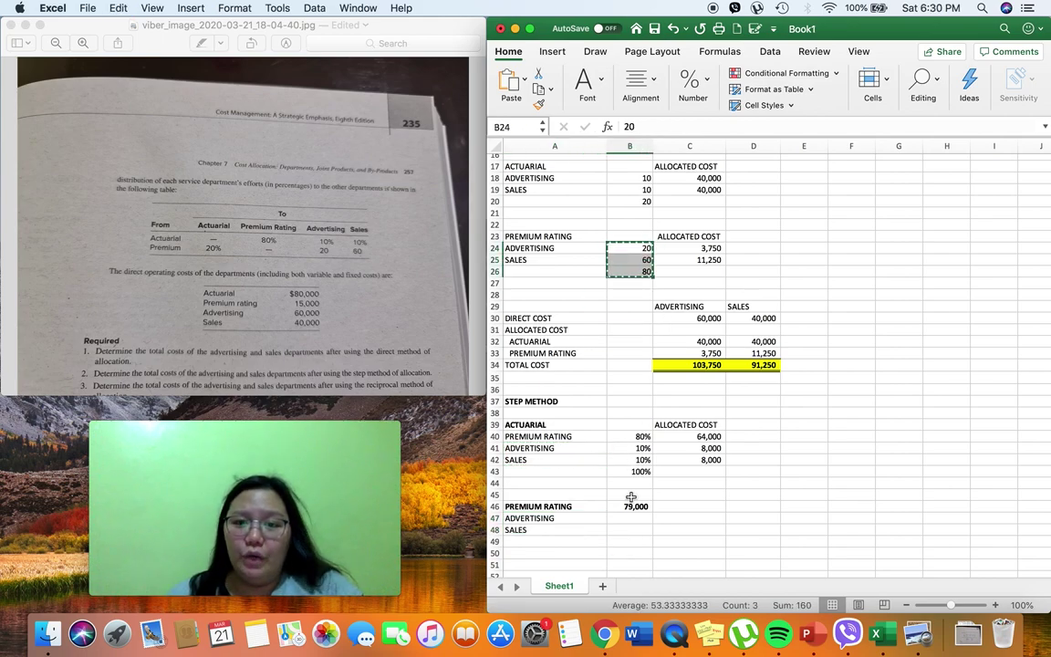
click(630, 517)
key(super+v)
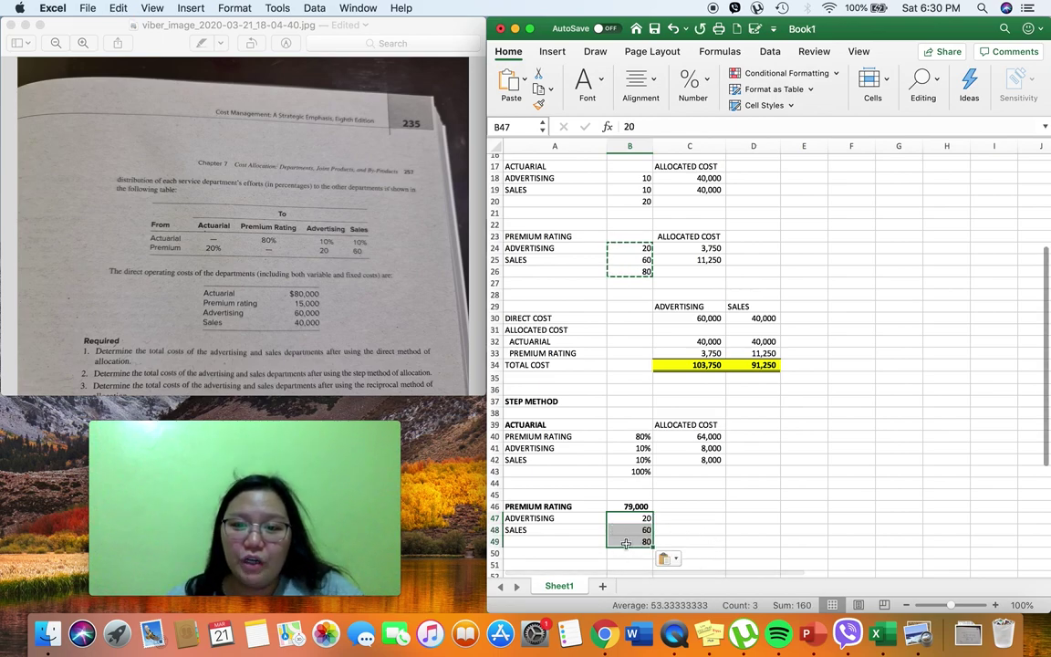
click(699, 518)
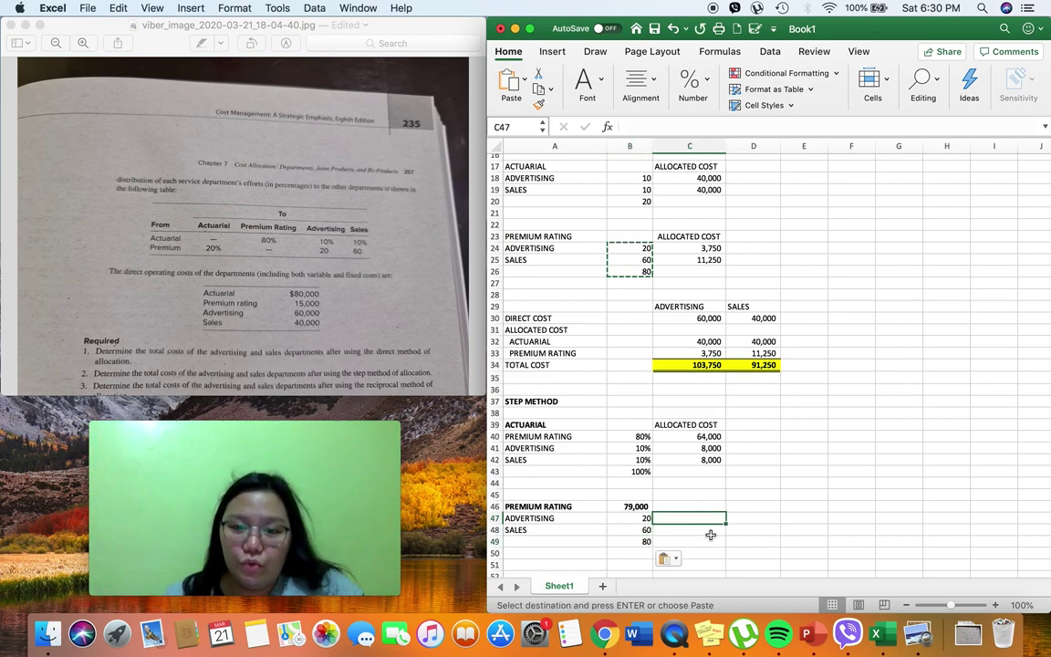
Calculate Advertising's share of the premium rating cost in C47 with =B46*(B47/B49)
scroll(708, 562, down, 4)
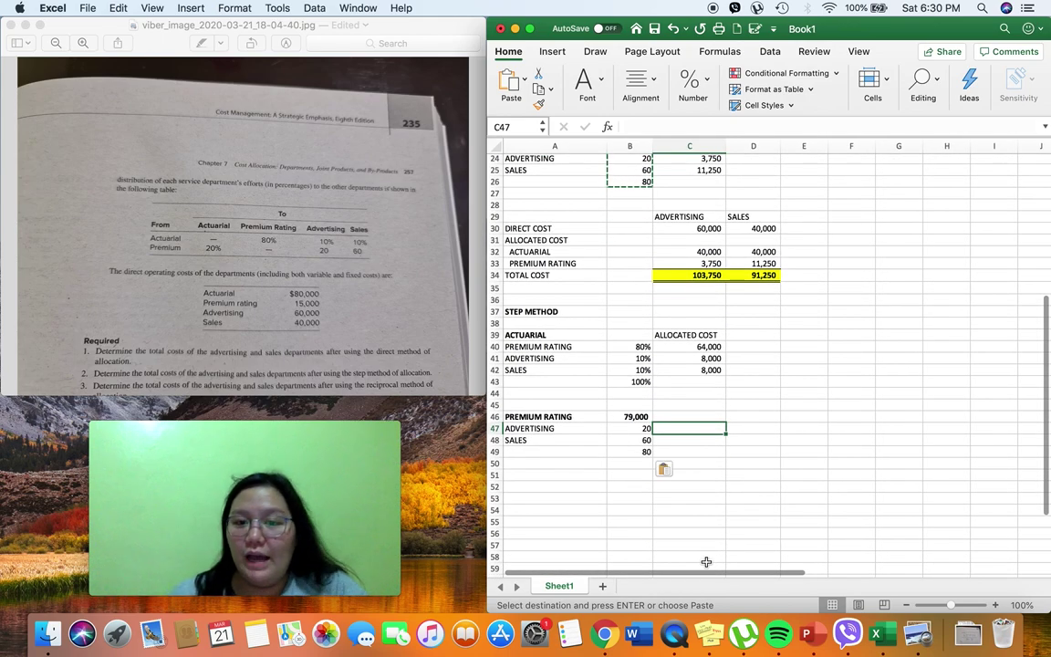
text(=)
key(Left)
key(Up)
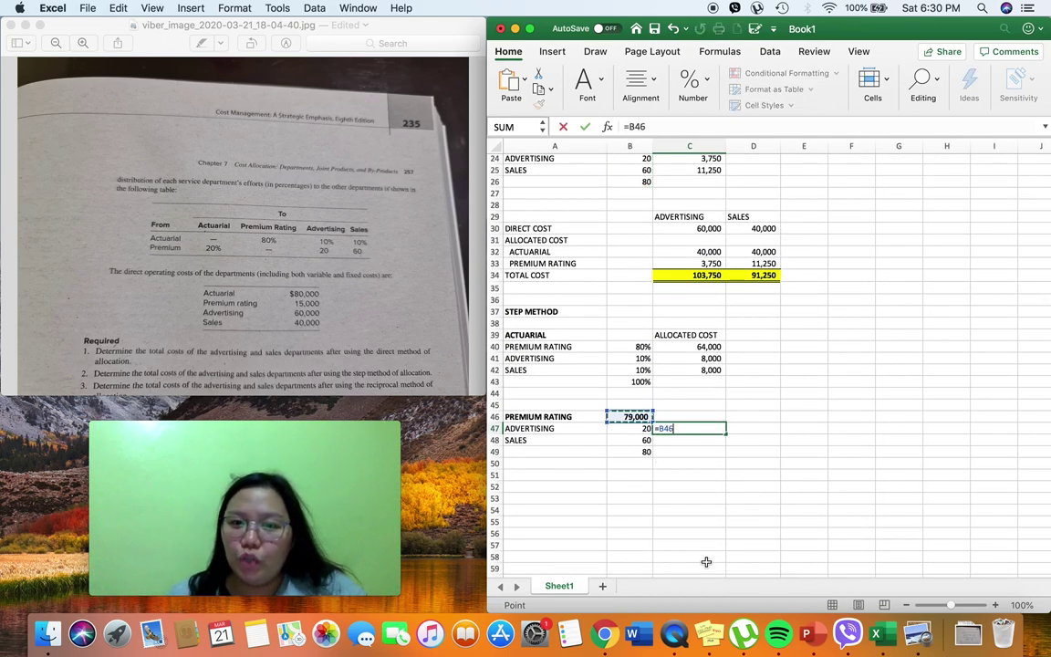
text(*)
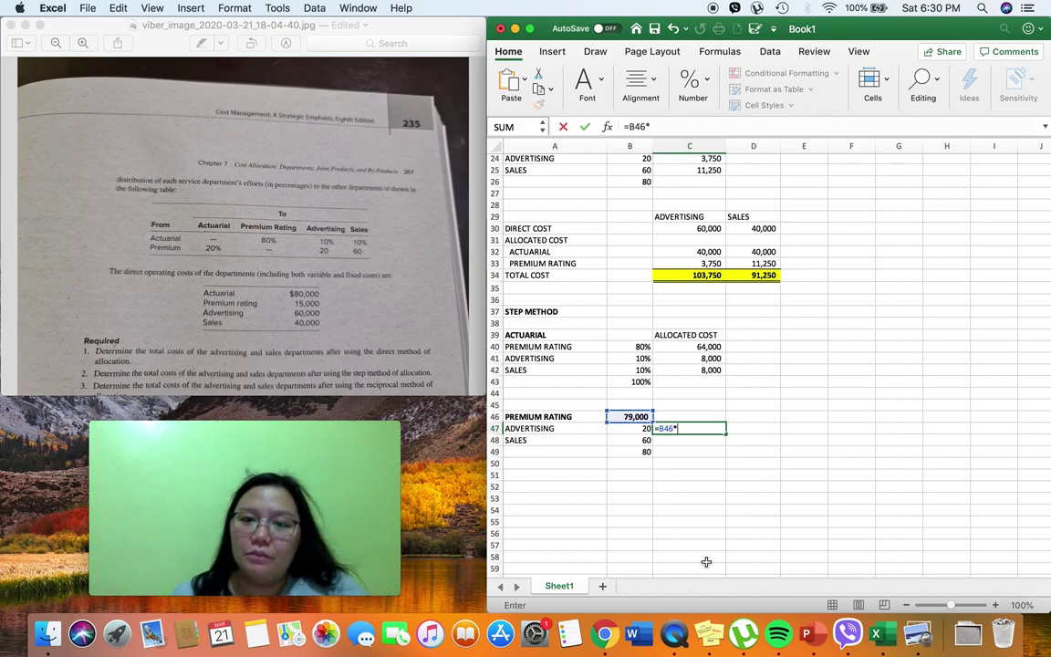
key(Left)
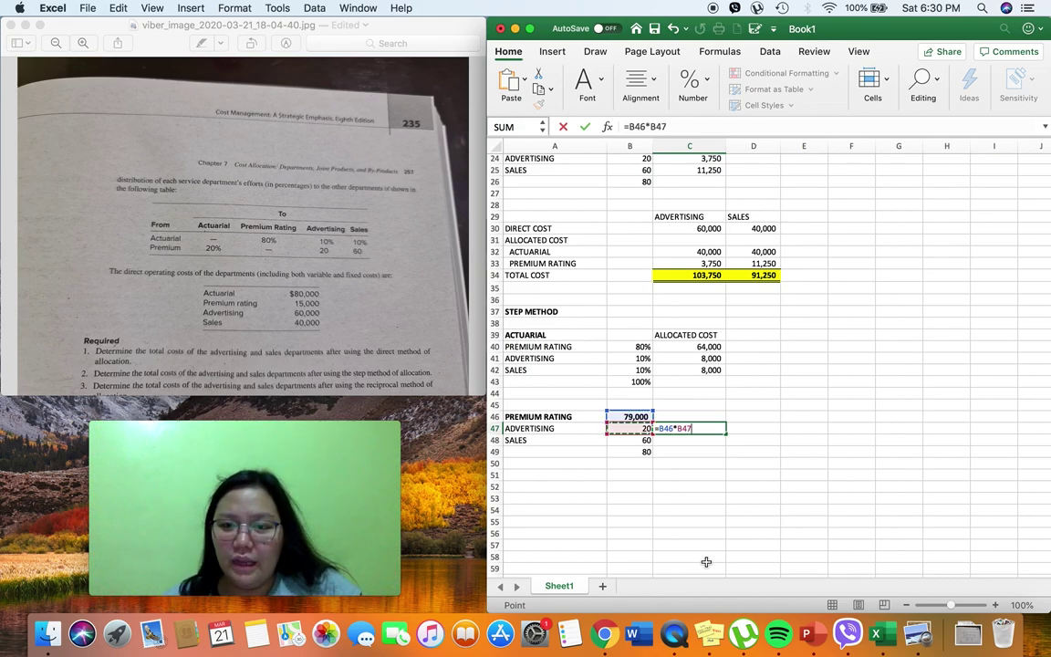
key(BackSpace)
key(BackSpace)
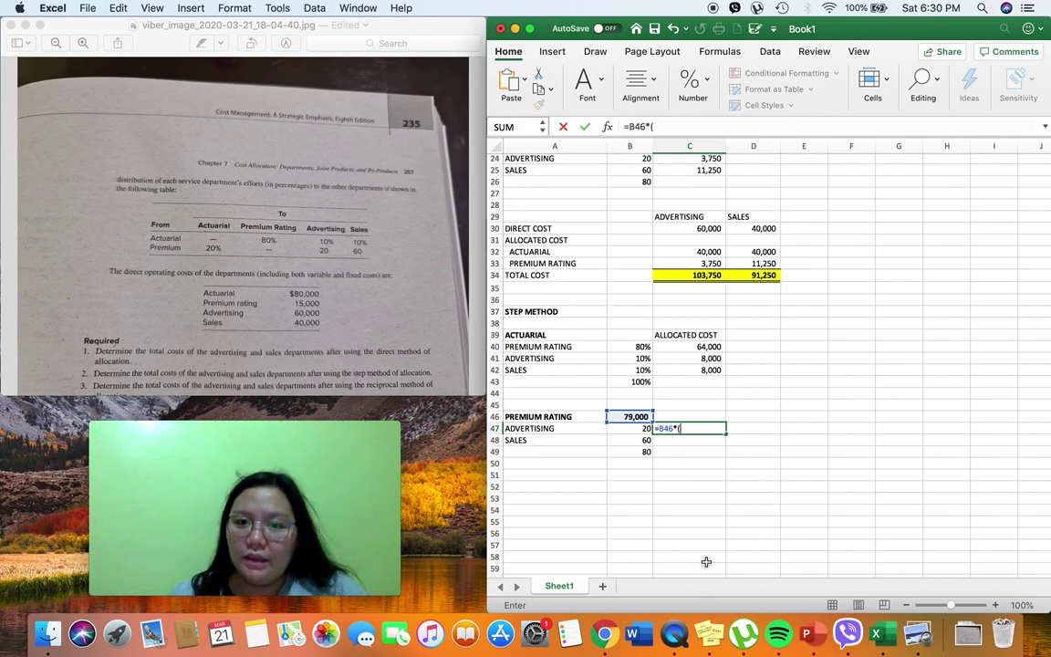
key(Left)
text(/)
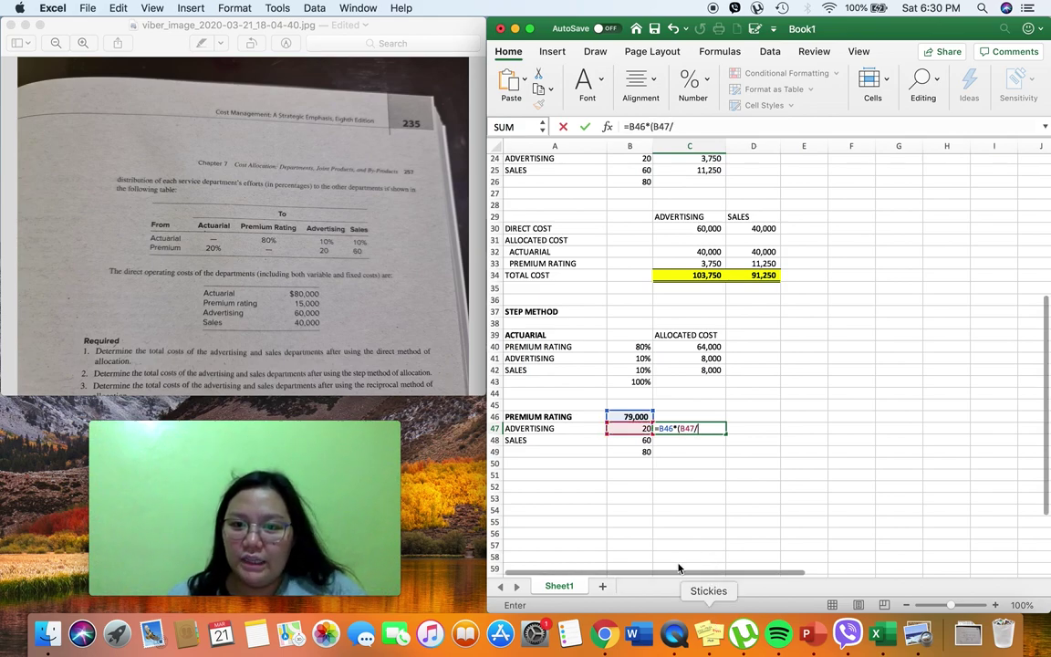
click(642, 451)
text())
key(Return)
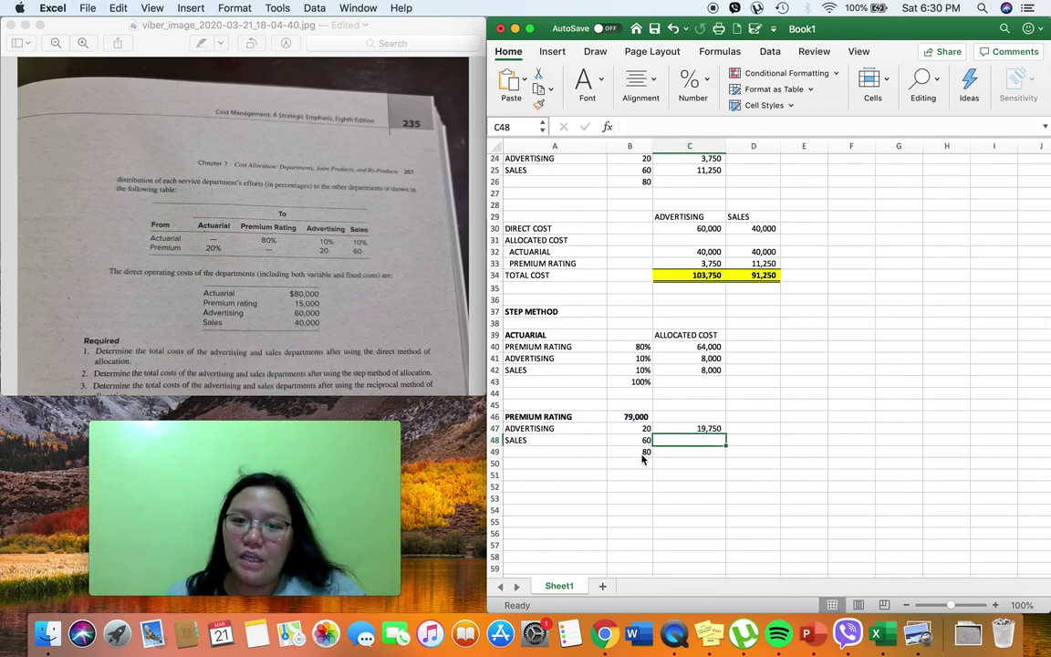
Calculate Sales' share of the premium rating cost in C48 with =B46*(B48/B49)
text(=)
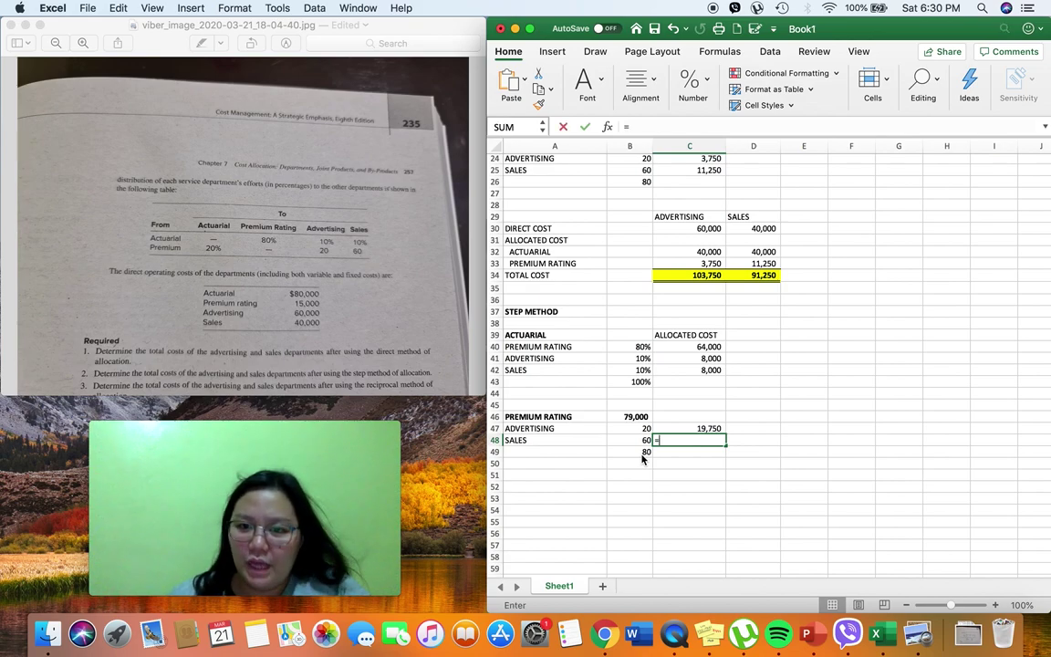
key(Left)
key(Up)
key(Up)
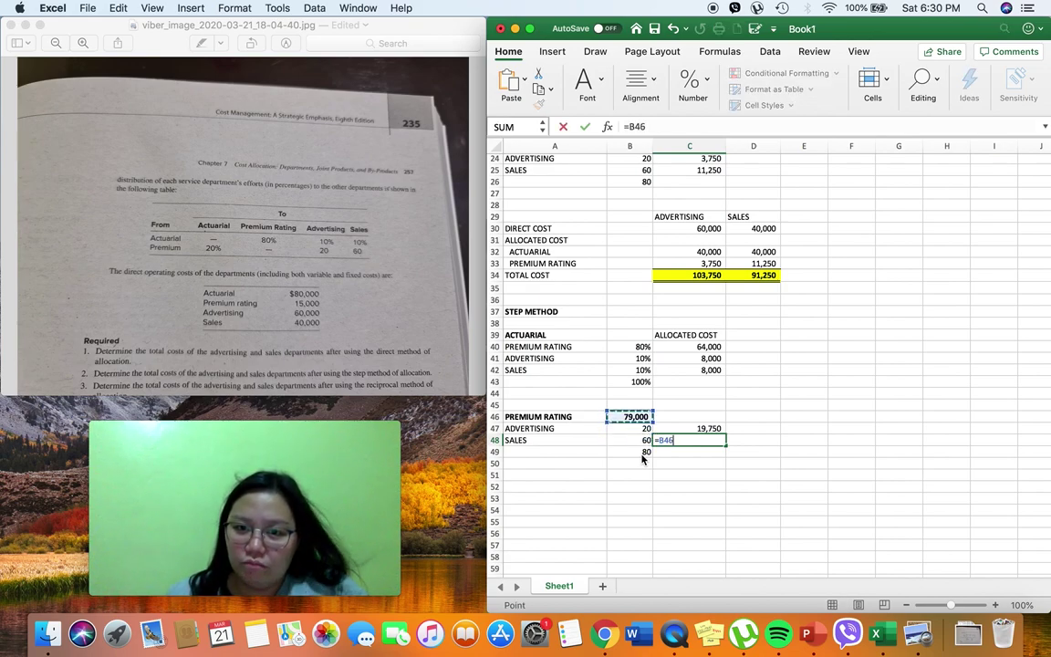
text(*()
click(639, 440)
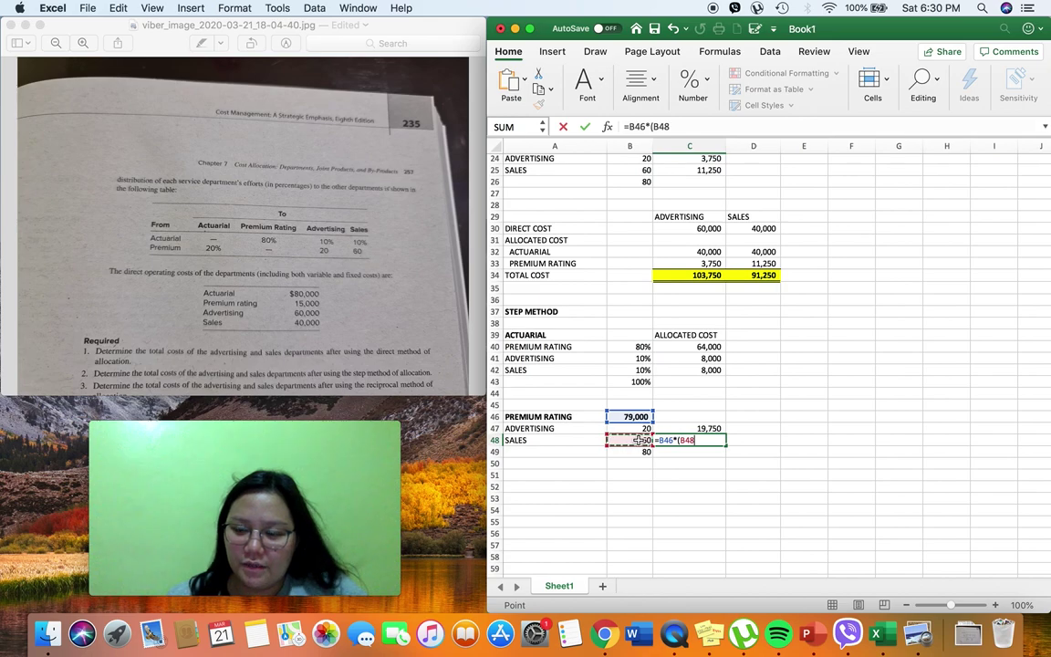
text(/)
click(641, 452)
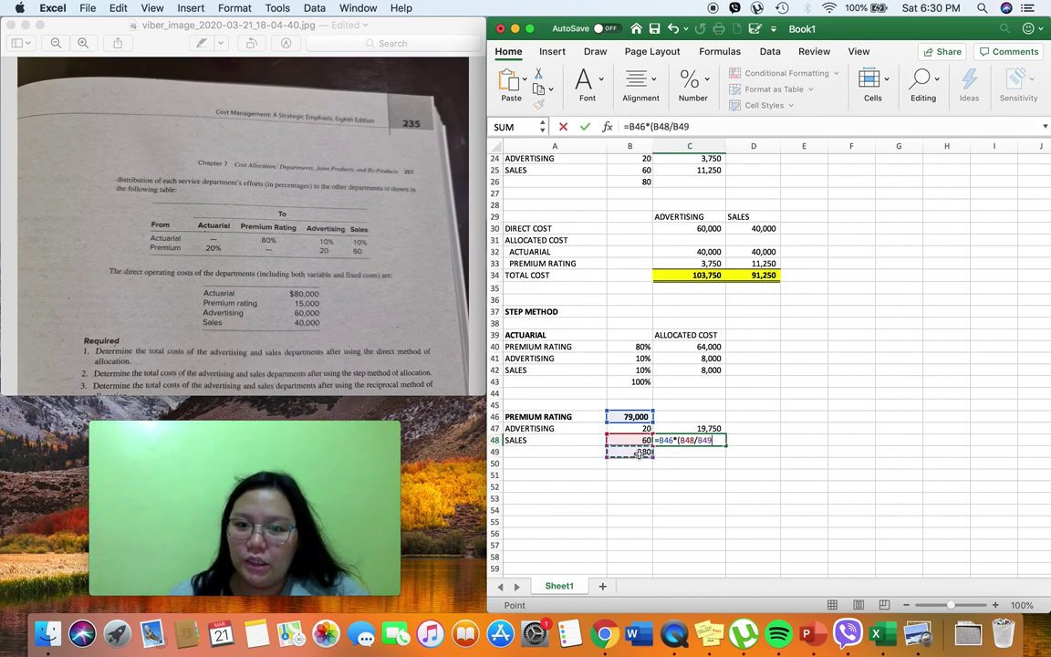
key(Return)
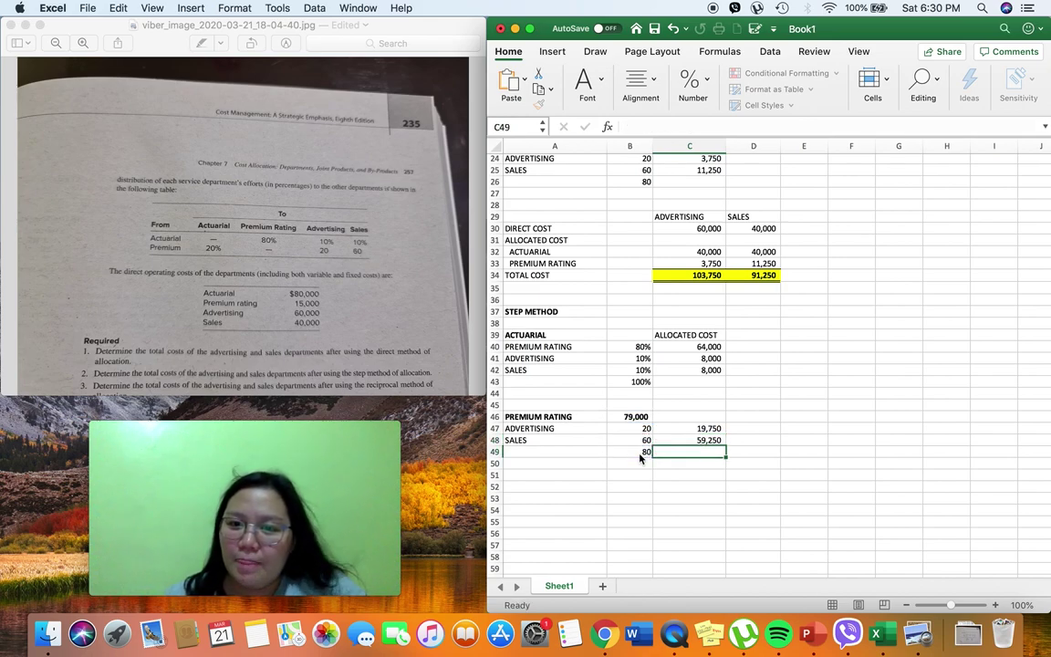
key(Up)
key(Down)
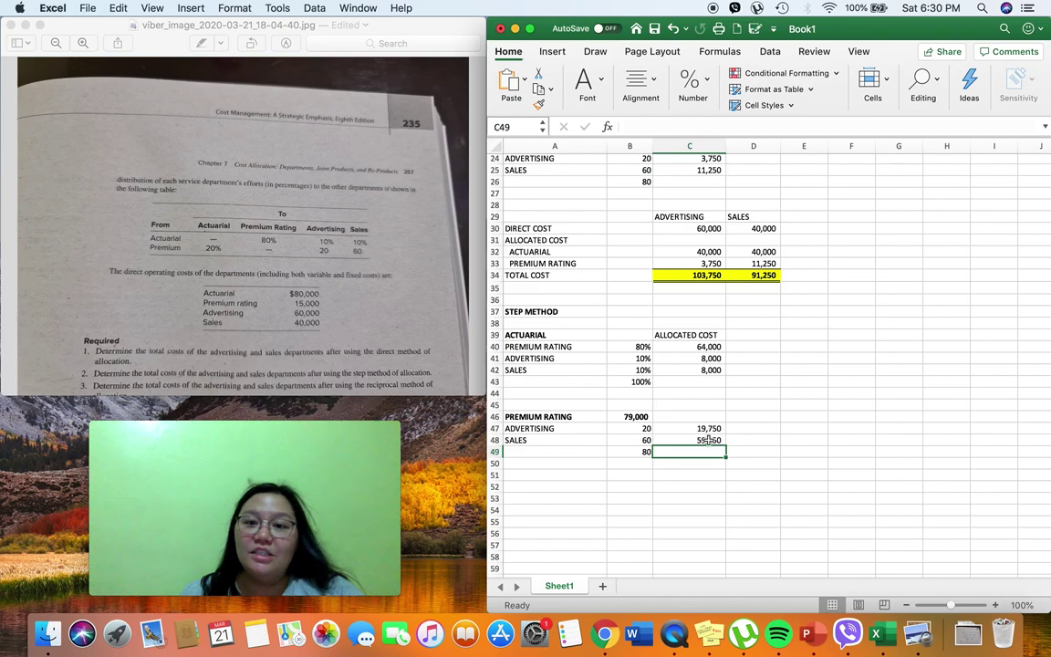
Copy the cost summary row labels from A29:A34 to A52:A57 below the premium rating allocation
drag(548, 219, 555, 252)
key(shift+Down)
key(shift+Down)
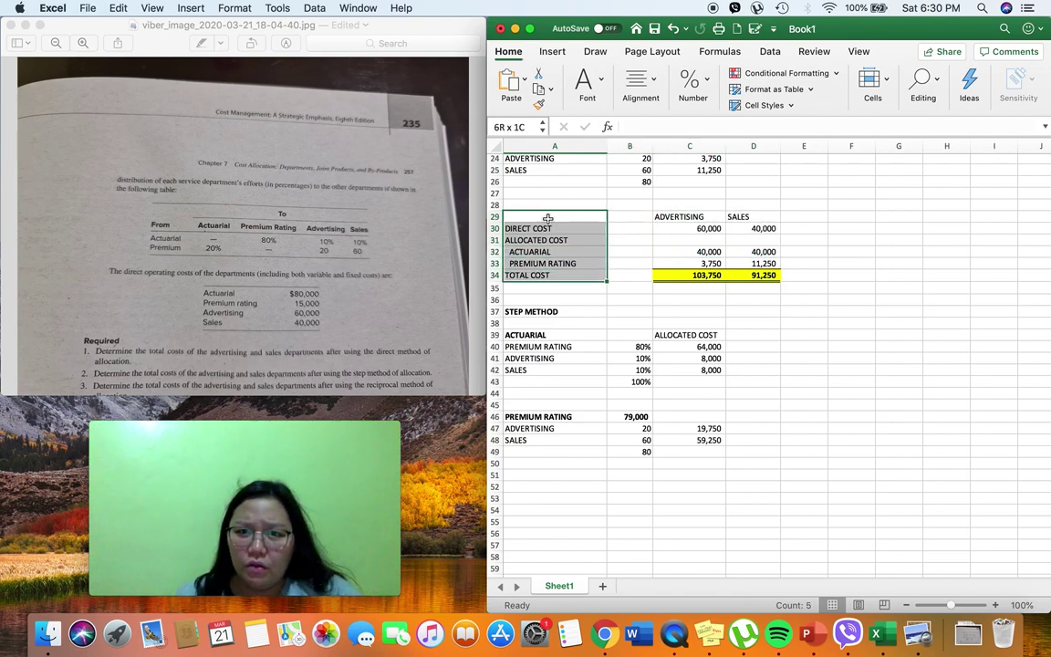
key(super+c)
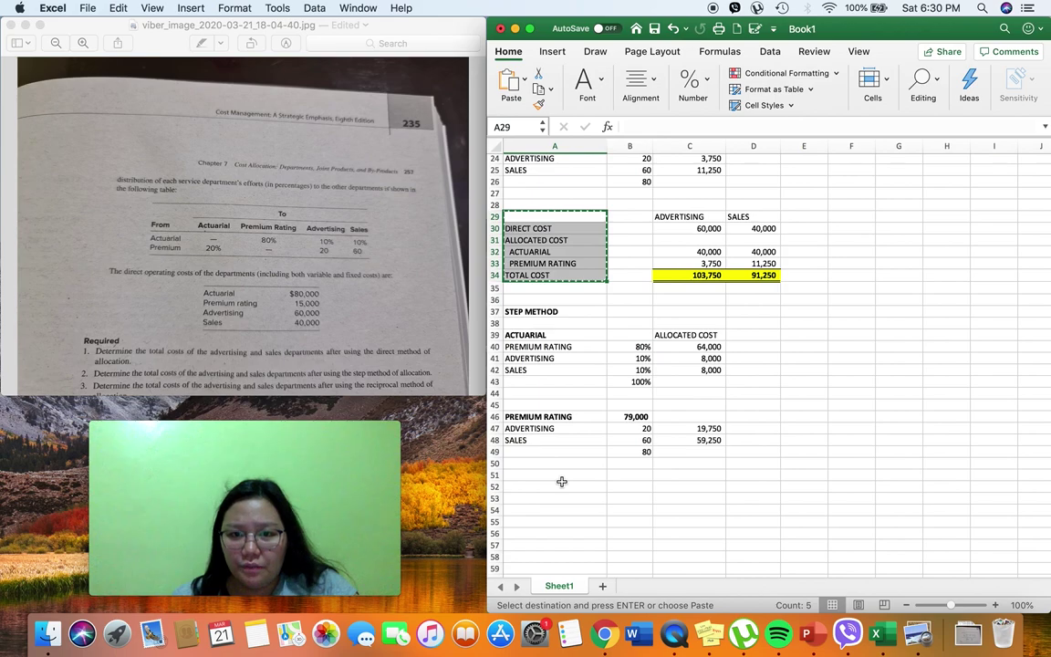
click(561, 483)
key(super+v)
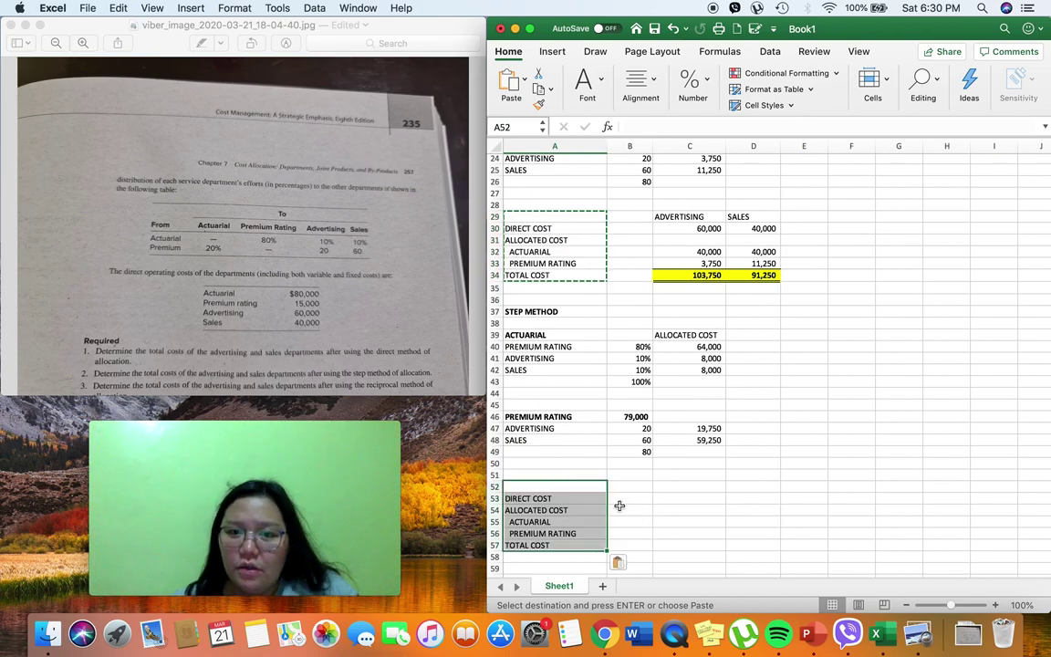
scroll(621, 479, down, 4)
scroll(621, 475, up, 3)
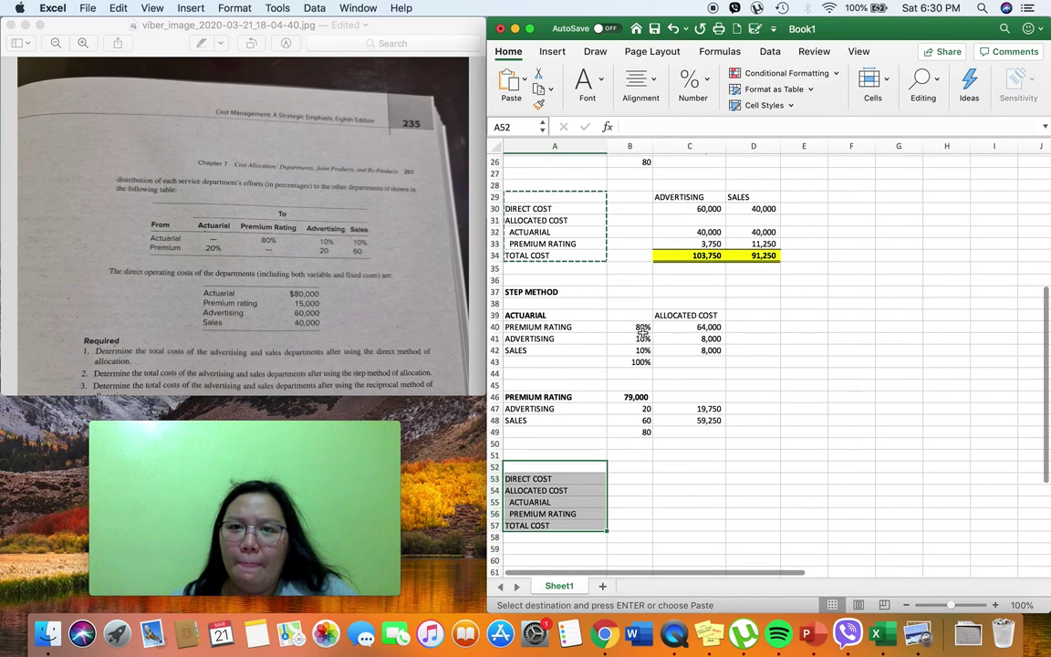
Copy the ADVERTISING and SALES headings with their direct cost cells from C29:D30 to C52:D53
drag(695, 194, 772, 209)
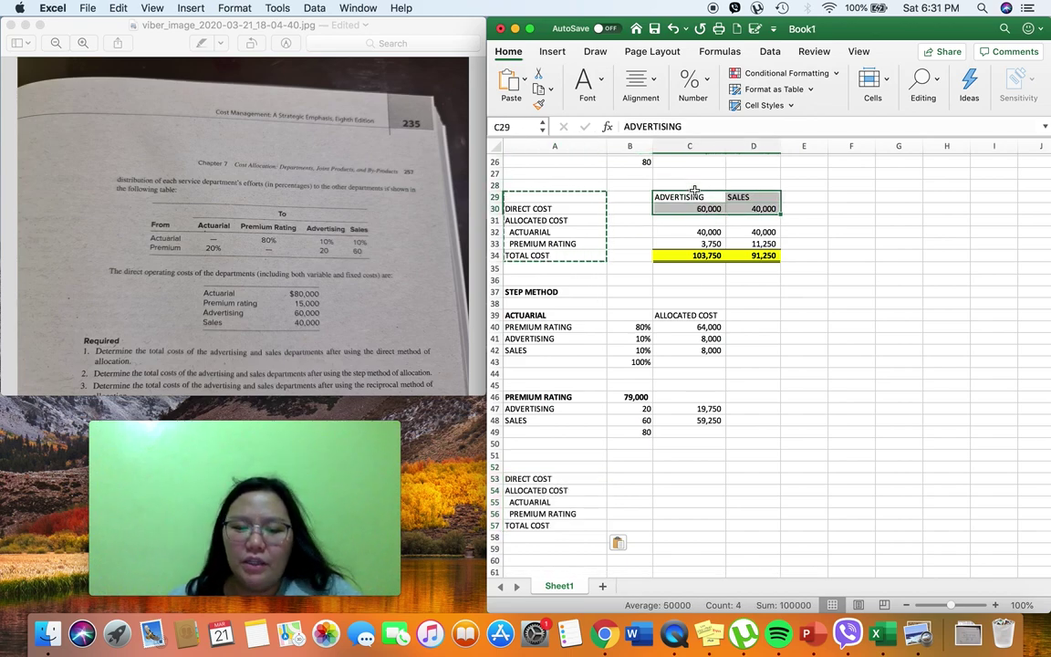
key(super+c)
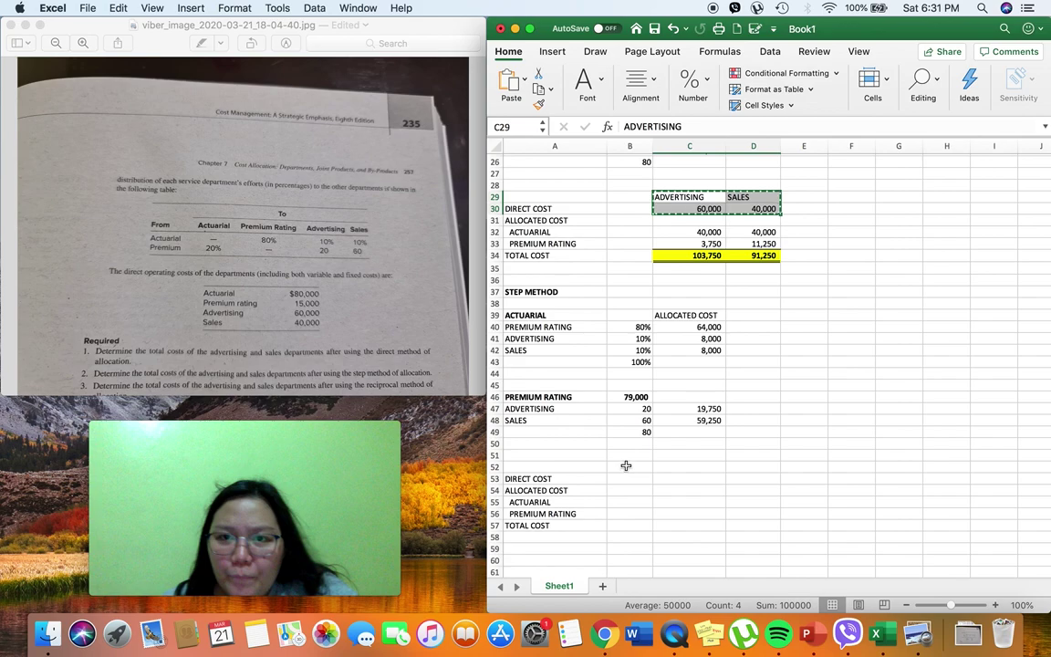
click(630, 465)
click(682, 466)
key(super+v)
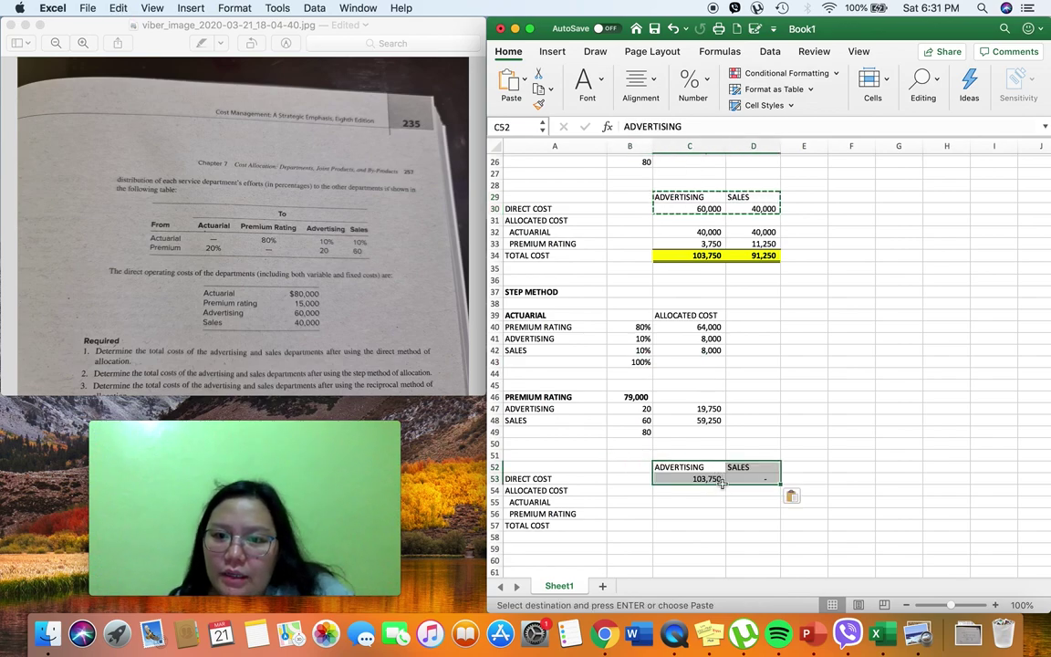
Link the step method direct costs to the direct method summary, entering =C30 in C53 and =D30 in D53
click(706, 478)
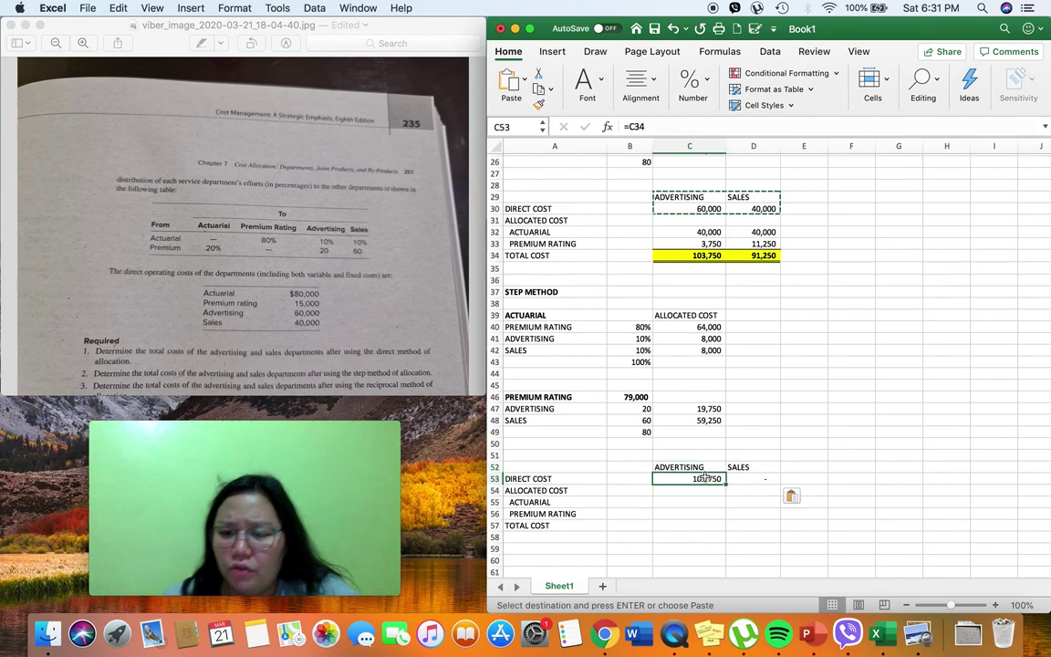
text(=)
click(706, 208)
key(Return)
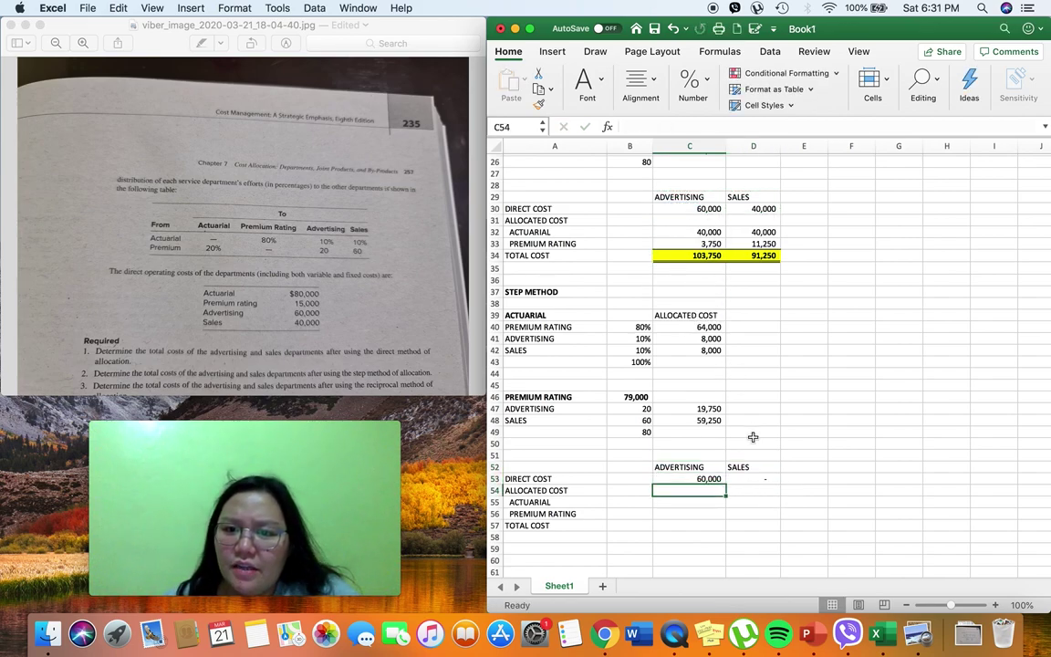
click(755, 478)
text(=)
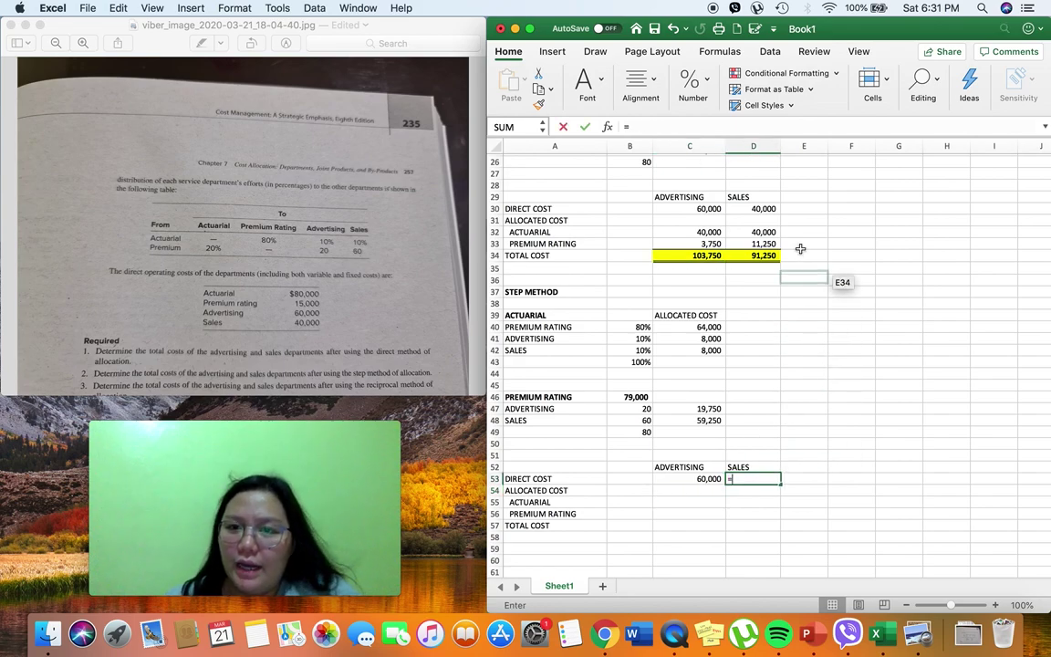
click(763, 209)
key(Return)
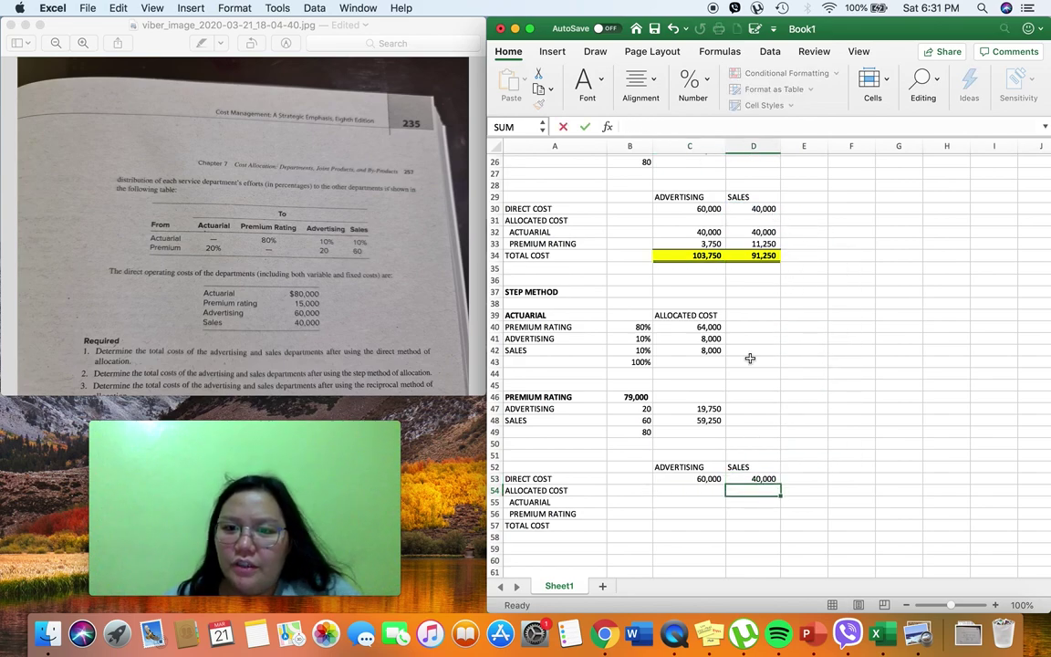
Fill the ACTUARIAL row of the step method summary with =C41 in C55 and =C42 in D55
click(700, 505)
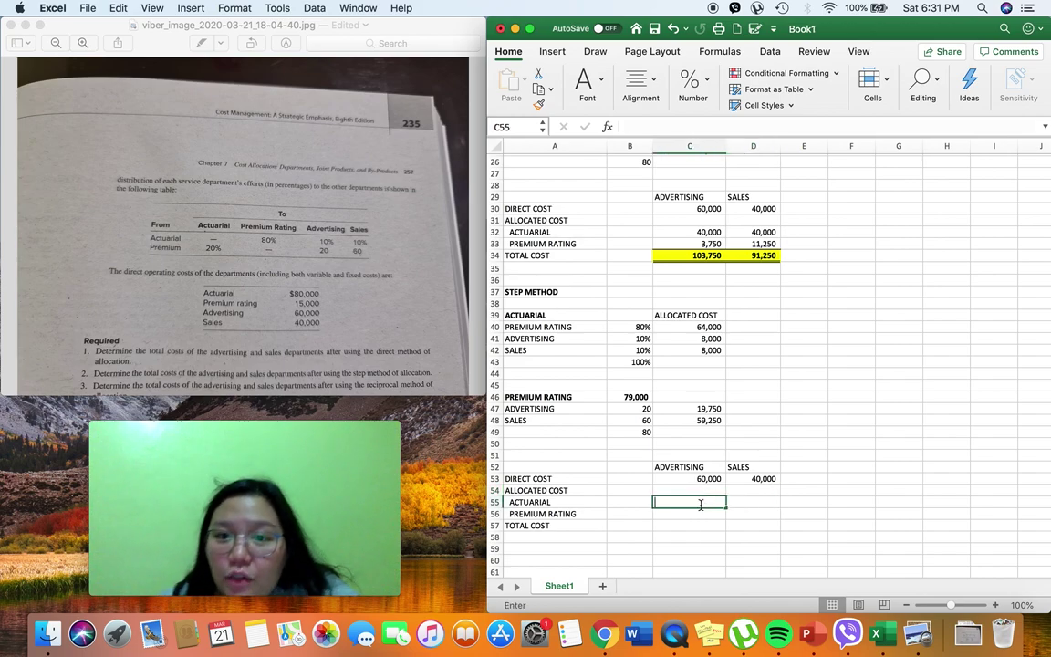
text(=)
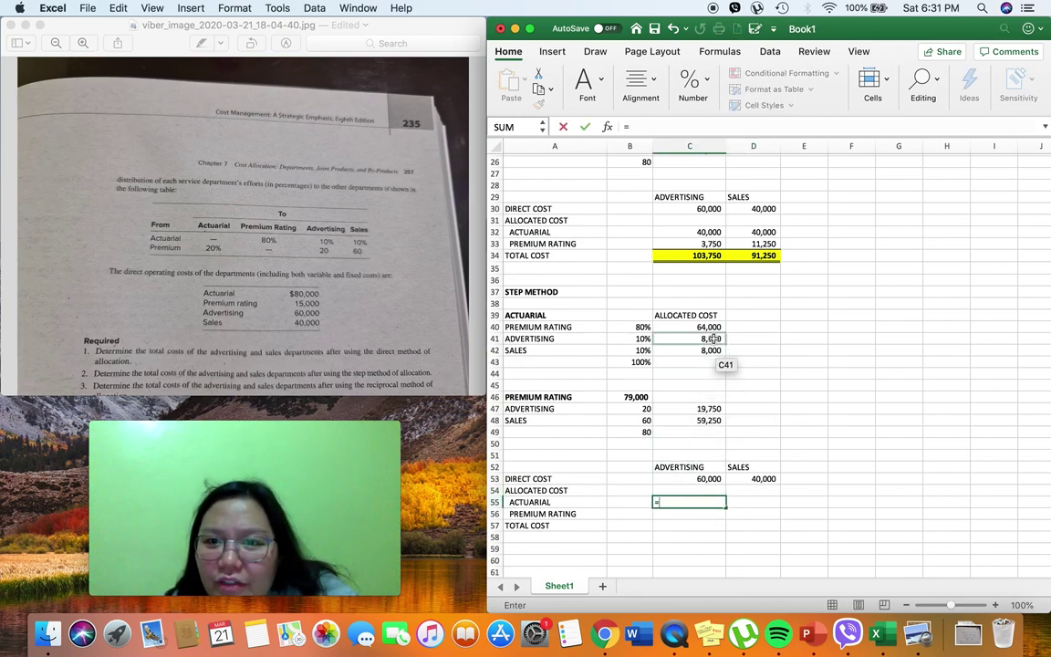
click(713, 338)
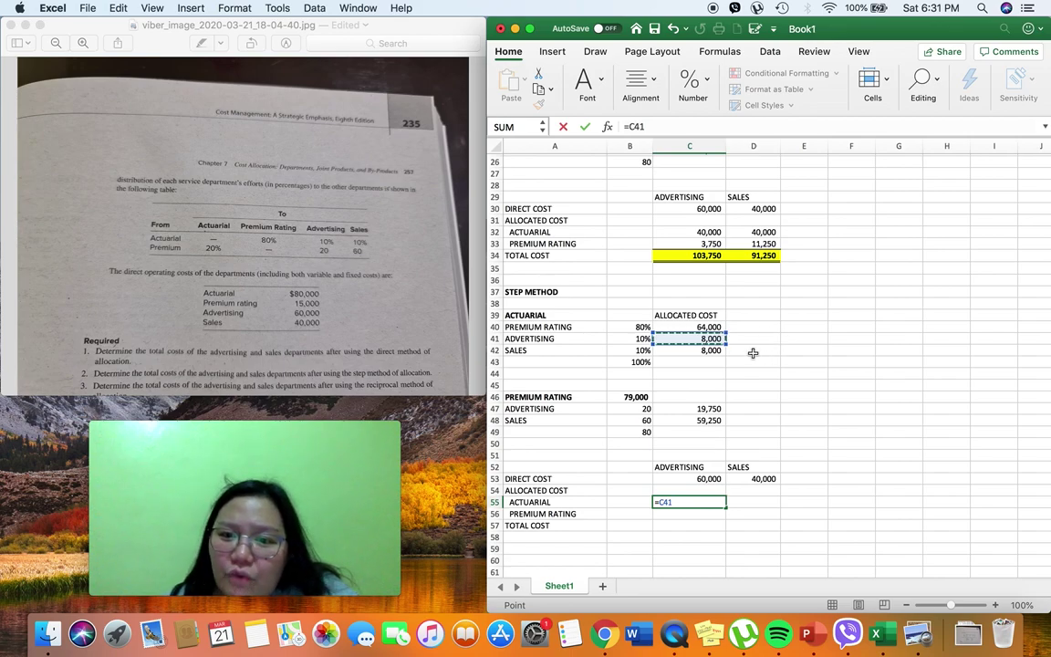
key(Return)
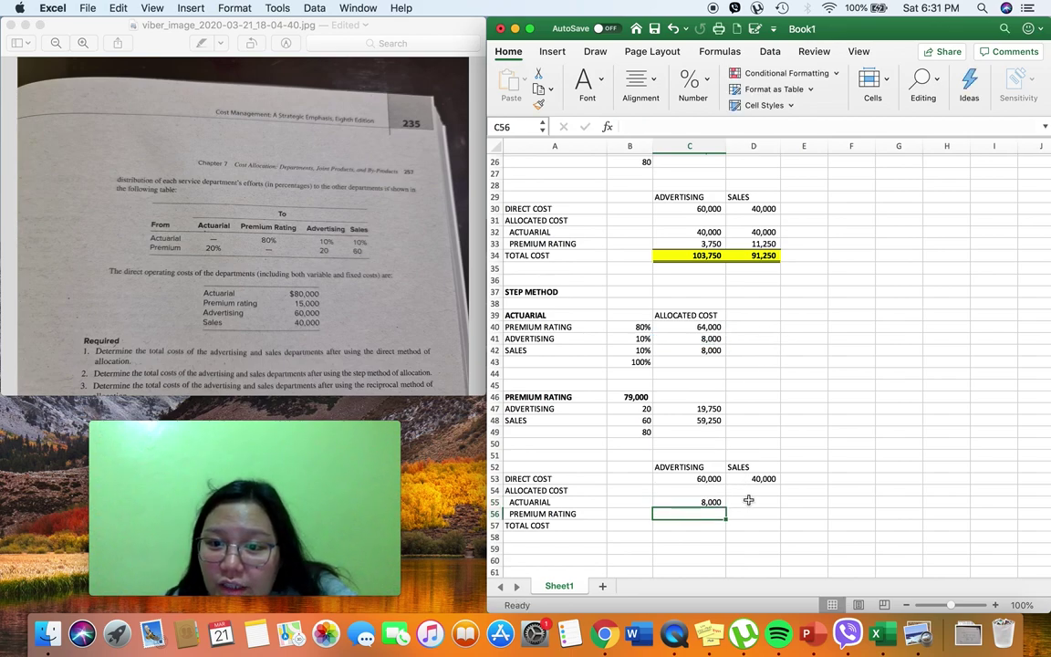
click(749, 501)
text(=)
click(703, 350)
key(Return)
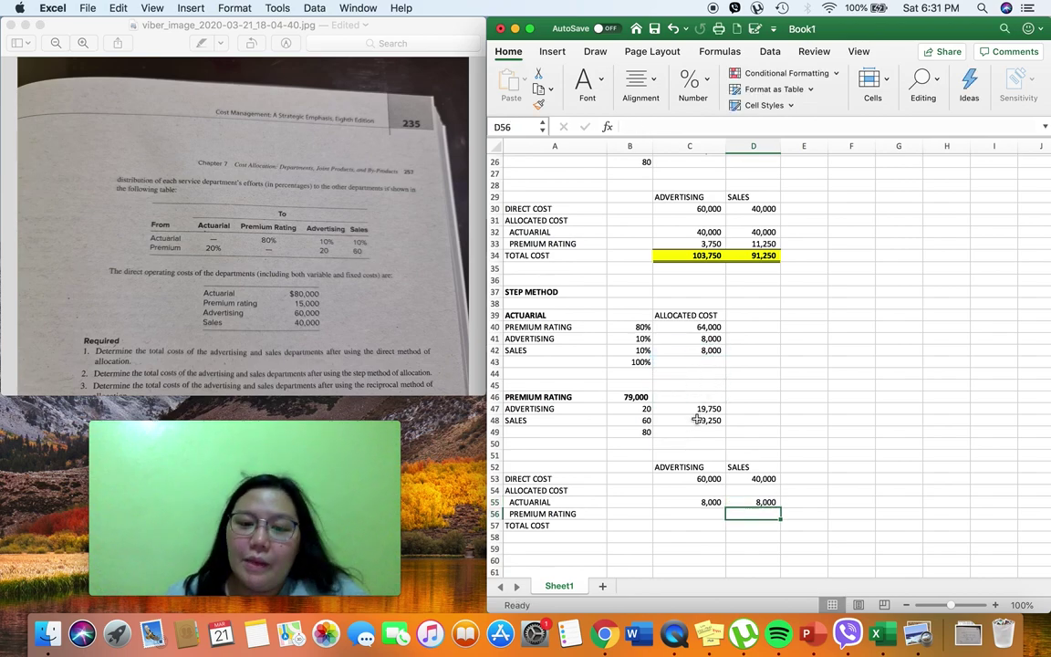
Fill the PREMIUM RATING row of the step method summary with =C47 in C56 and =C48 in D56
click(703, 513)
text(=)
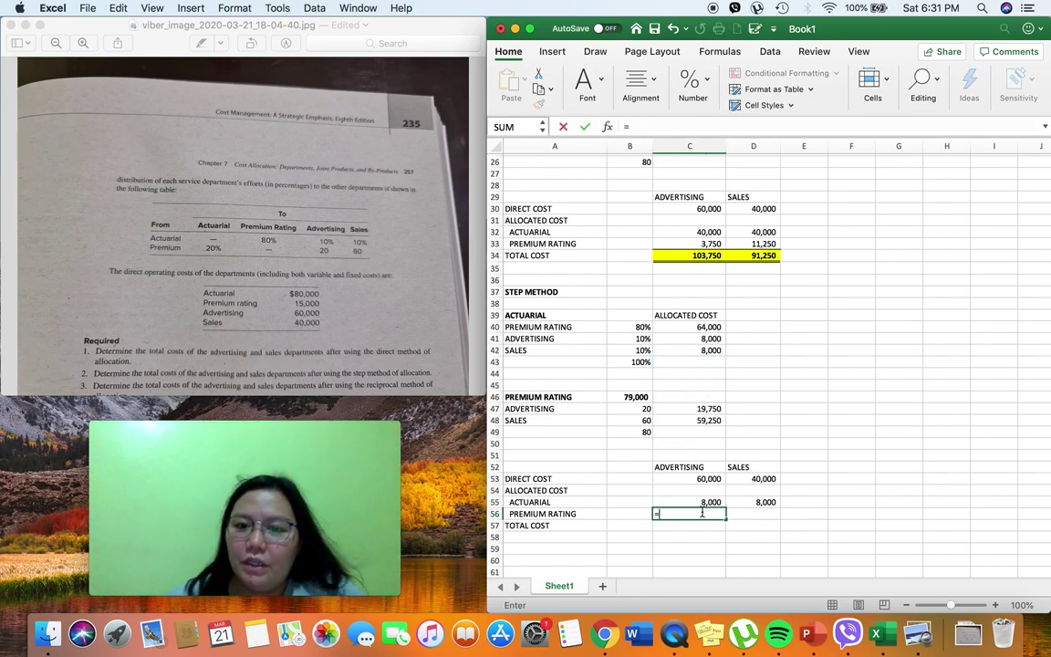
click(700, 412)
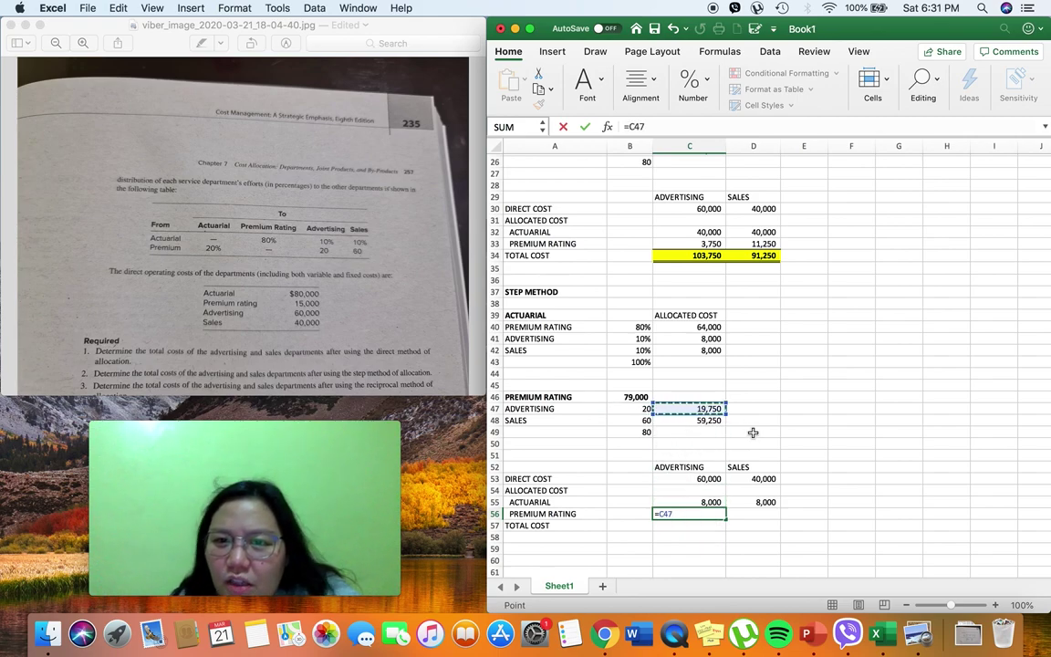
key(Return)
click(743, 517)
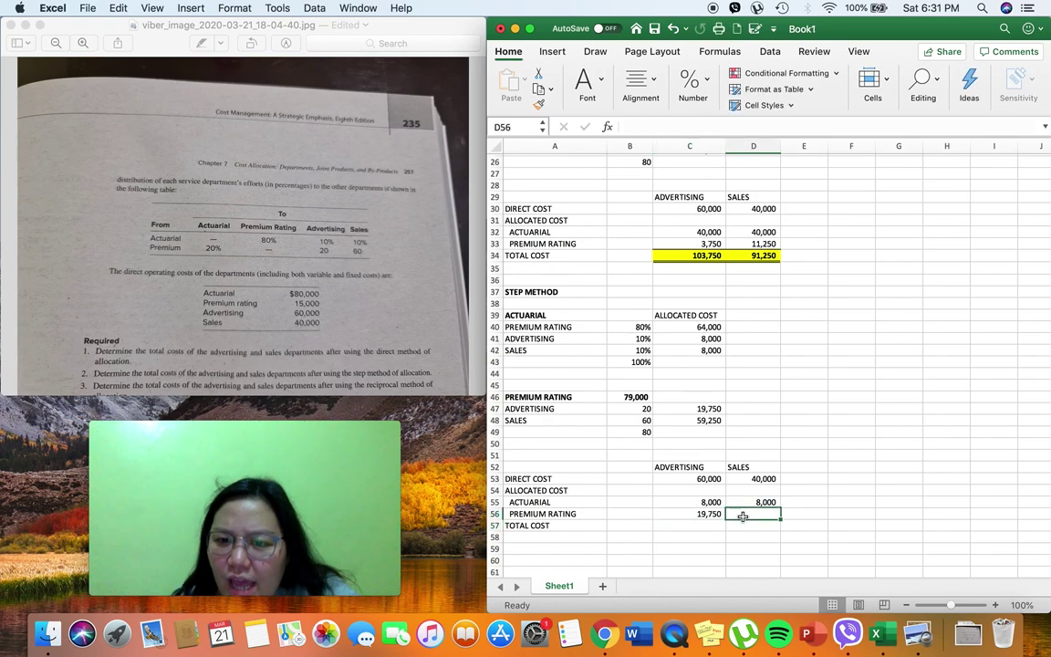
text(=)
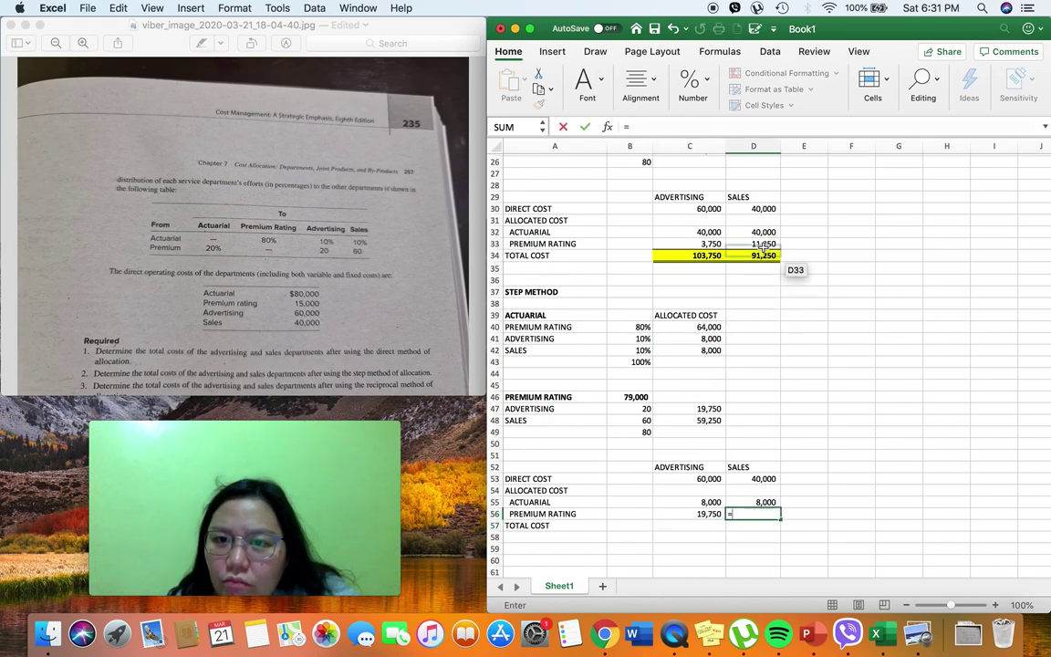
click(706, 422)
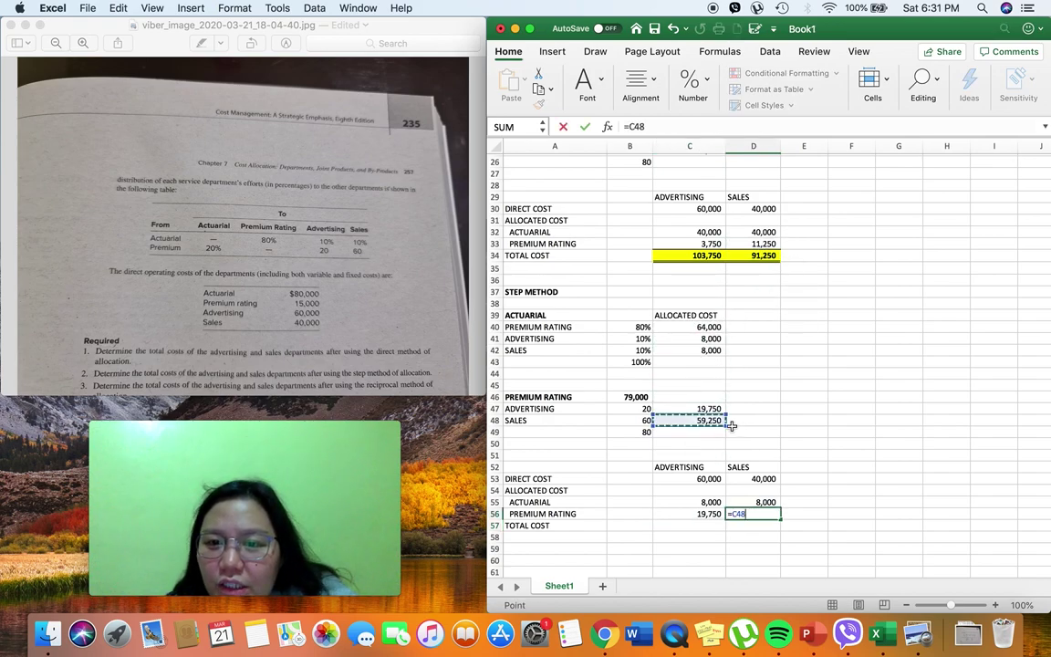
key(Return)
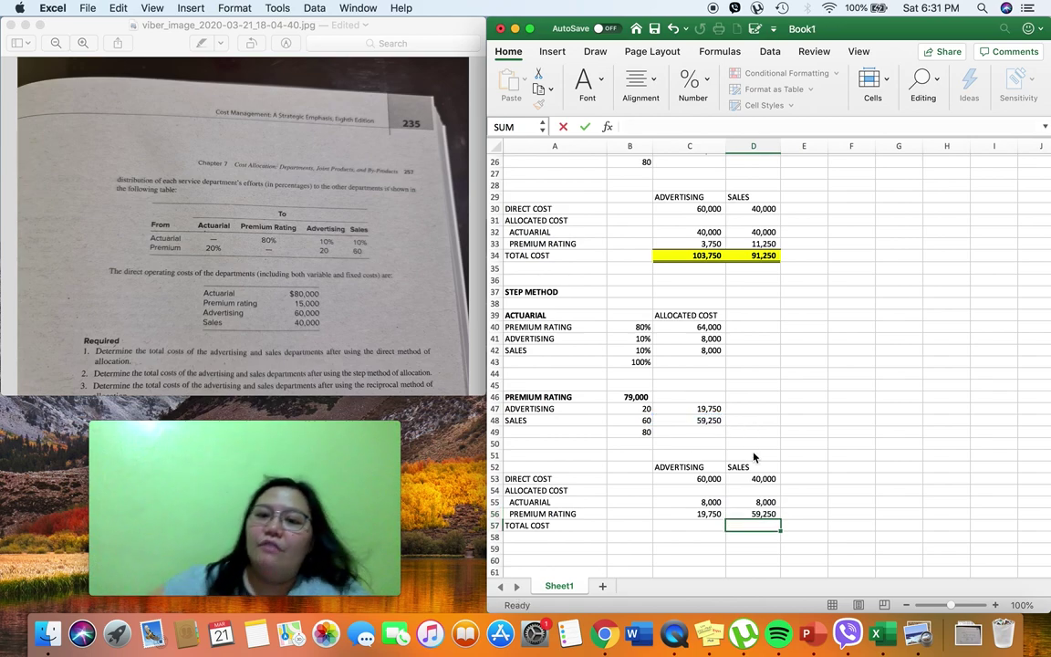
Copy the direct method TOTAL COST formulas and formatting from C34:D34 to C57:D57 in the step method summary
key(Left)
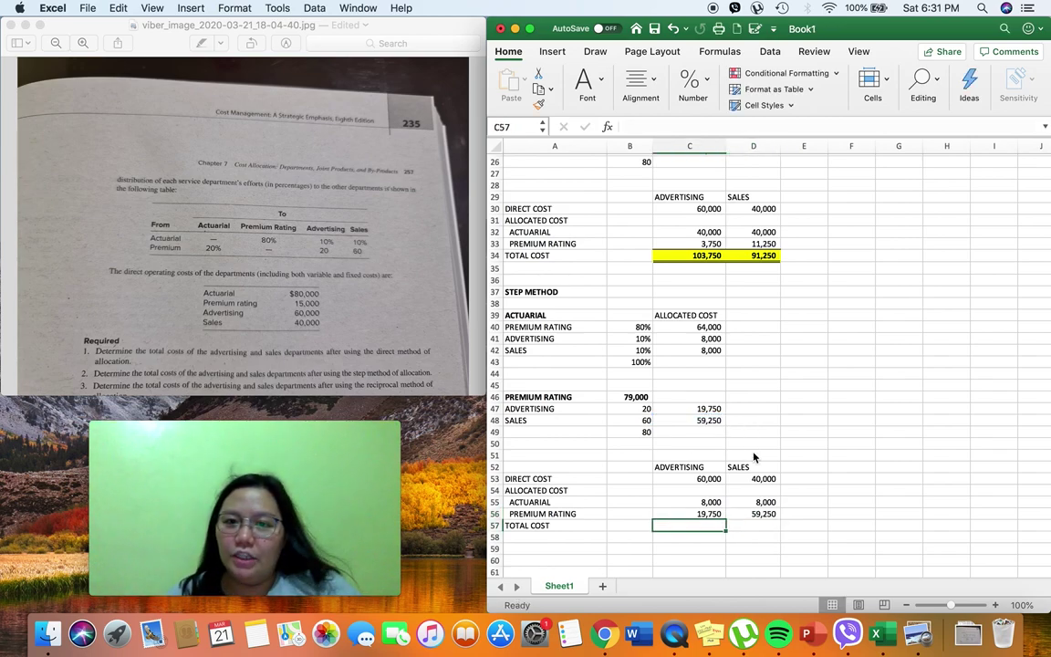
click(690, 255)
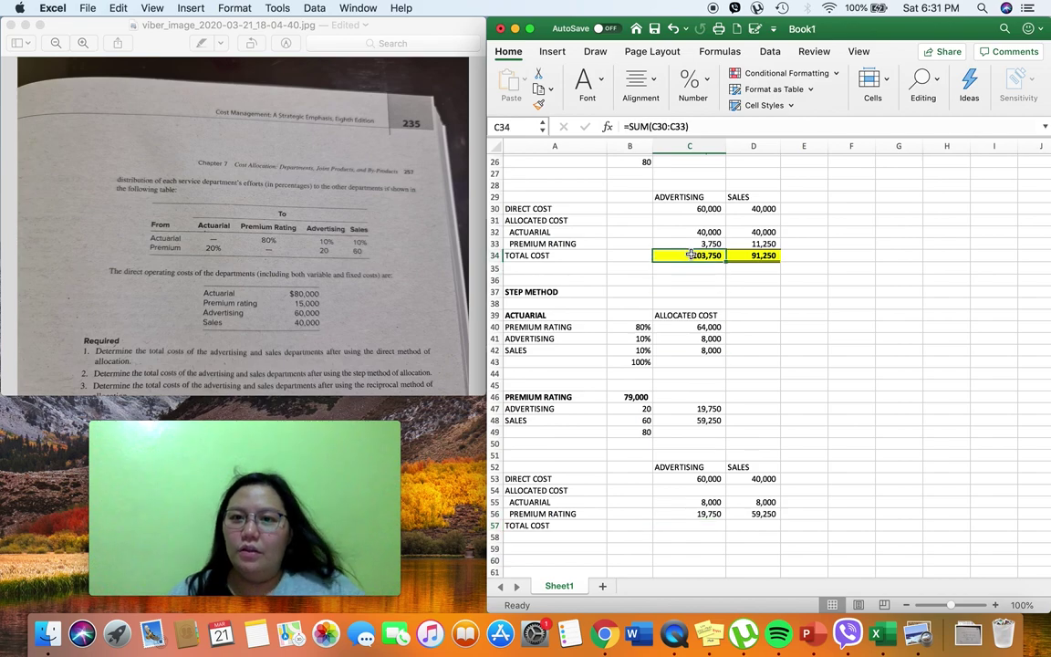
key(shift+Right)
key(super+c)
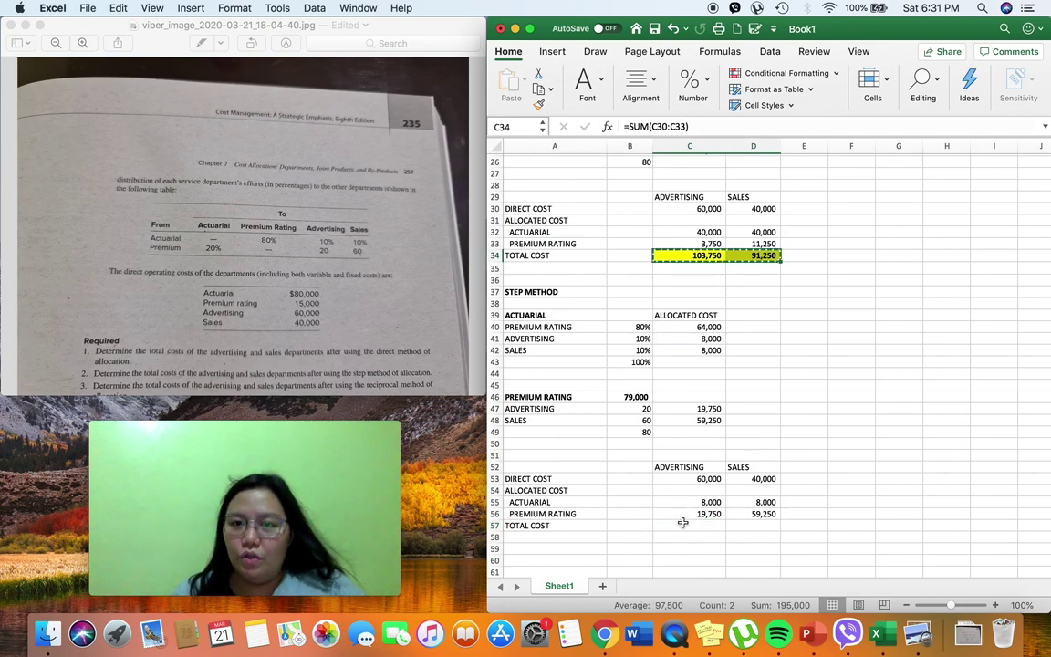
click(678, 524)
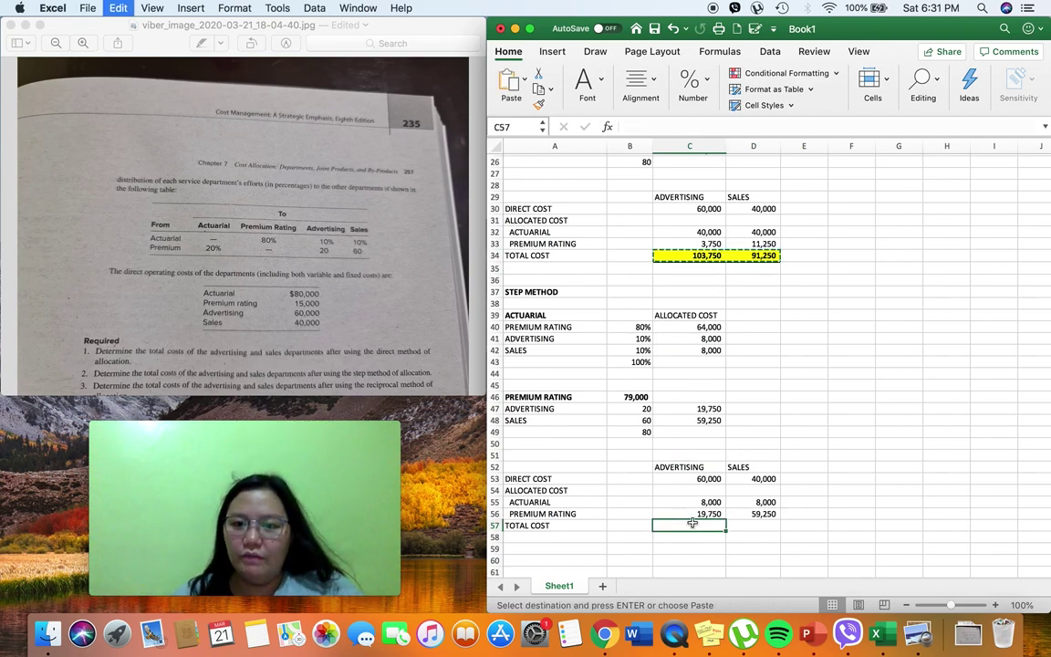
key(super+v)
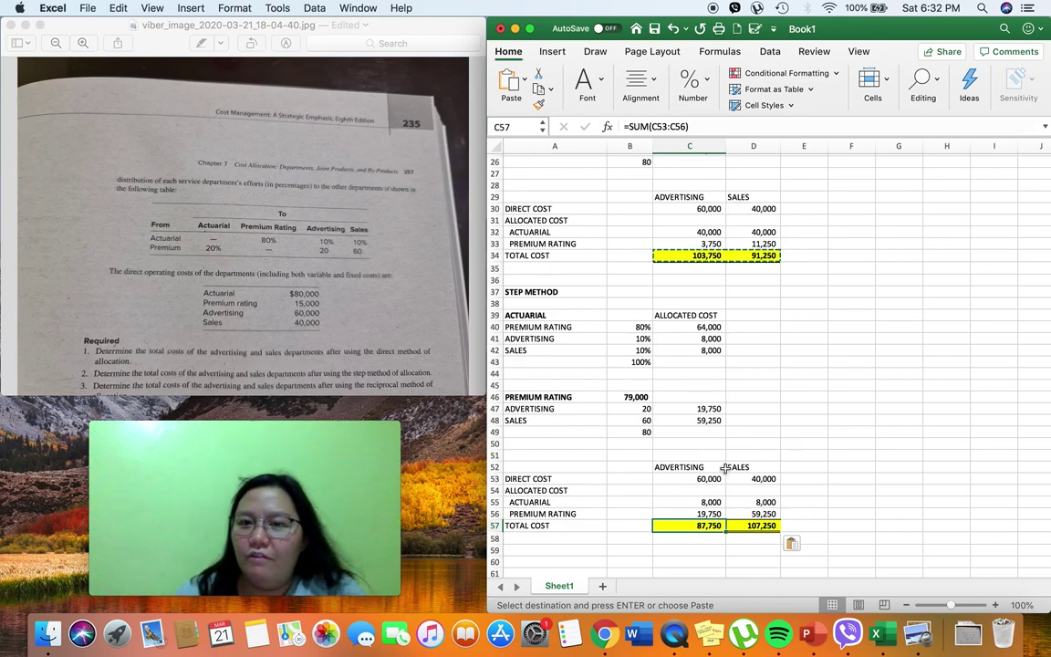
Review the step method's actuarial allocation and summary, and compare them with the direct method allocations and total costs
click(646, 328)
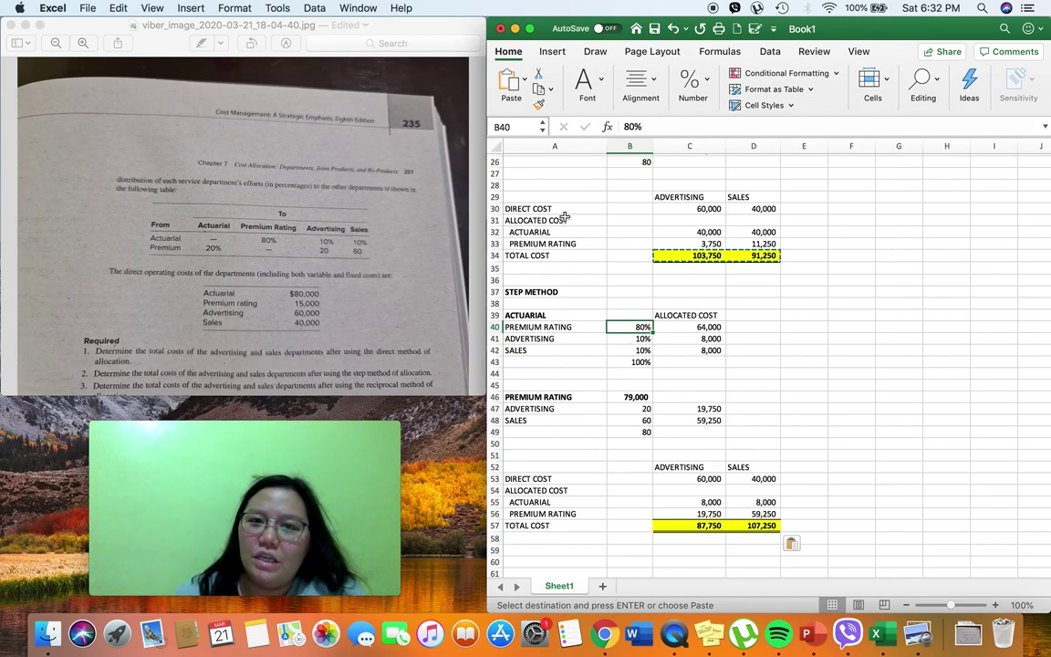
click(542, 315)
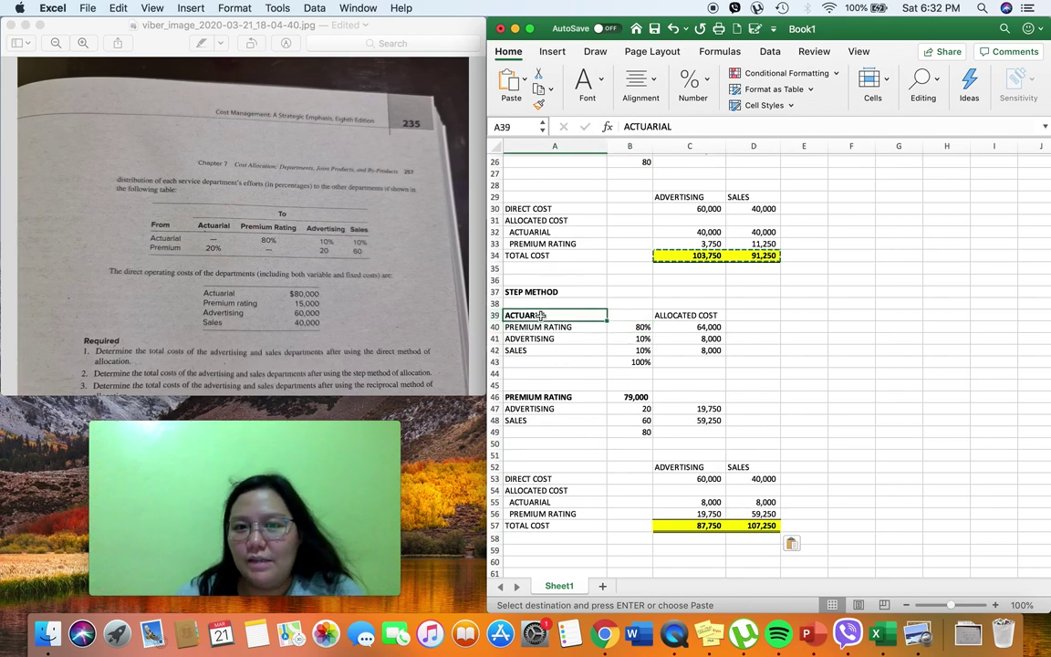
click(629, 326)
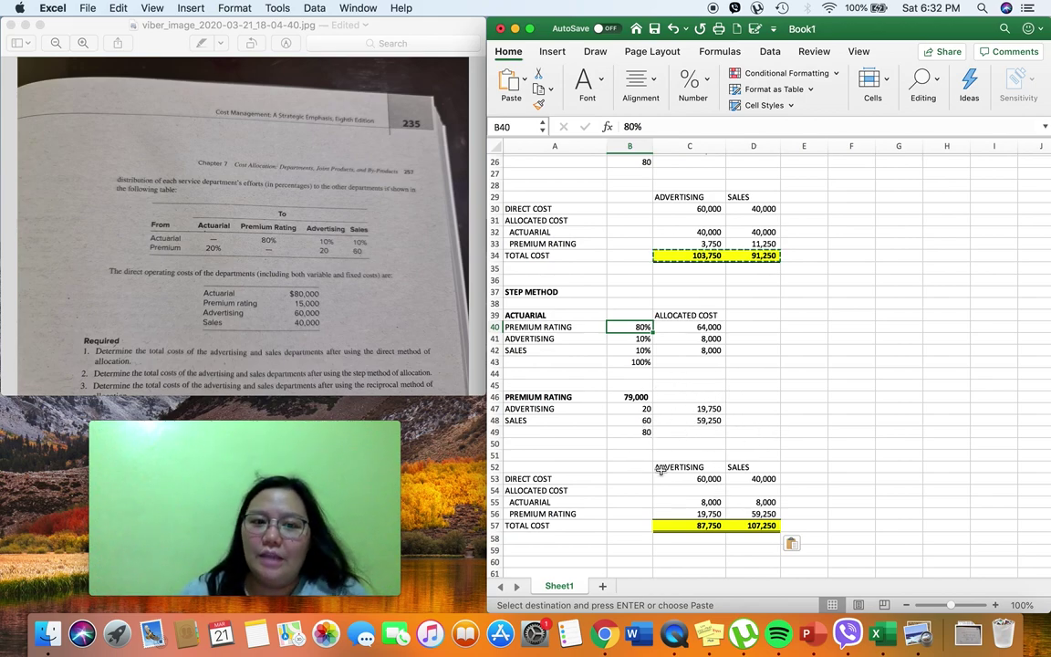
click(714, 502)
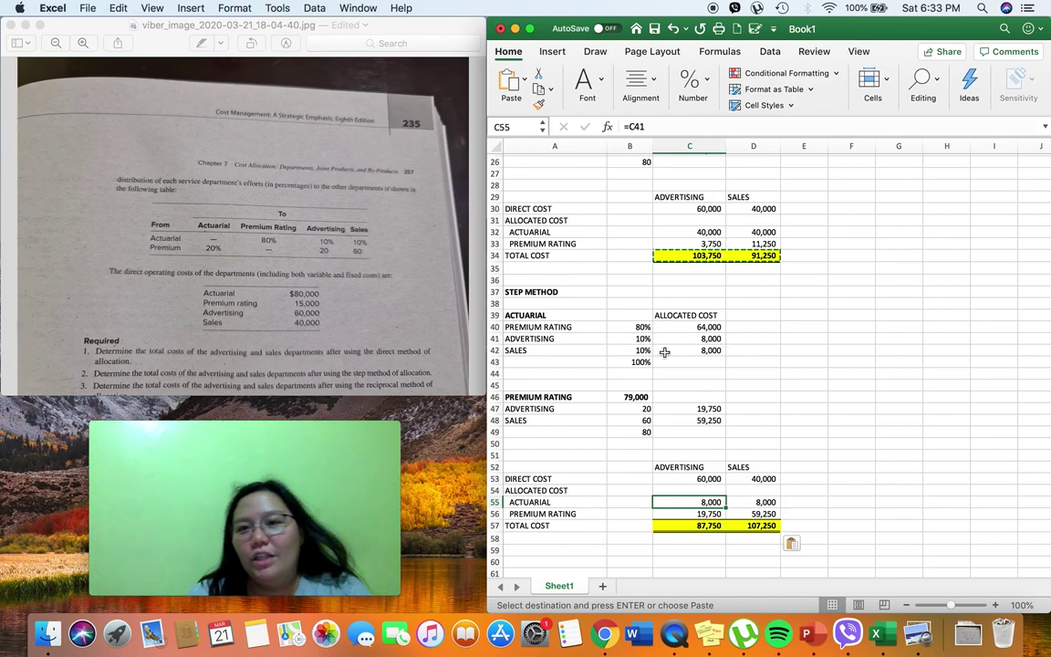
click(771, 244)
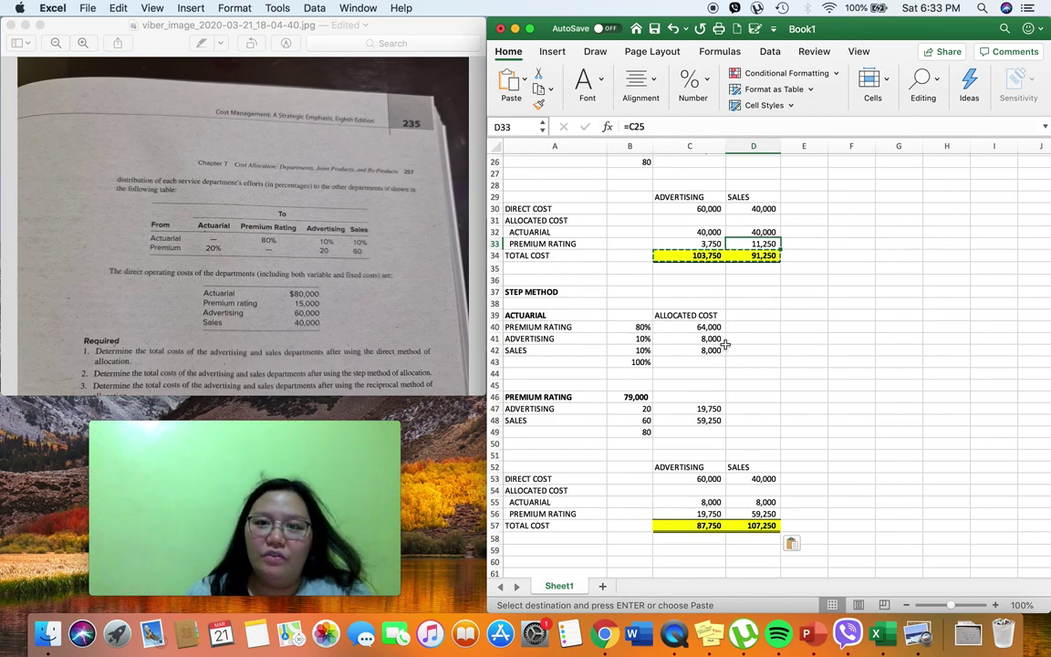
scroll(719, 489, up, 5)
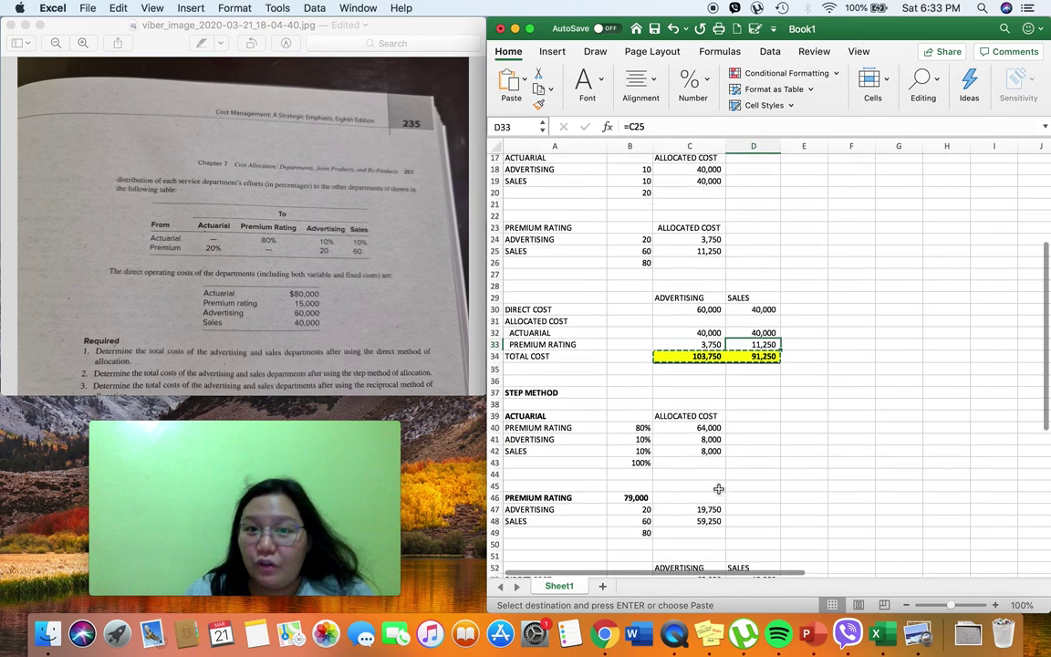
scroll(719, 489, down, 5)
scroll(720, 489, down, 2)
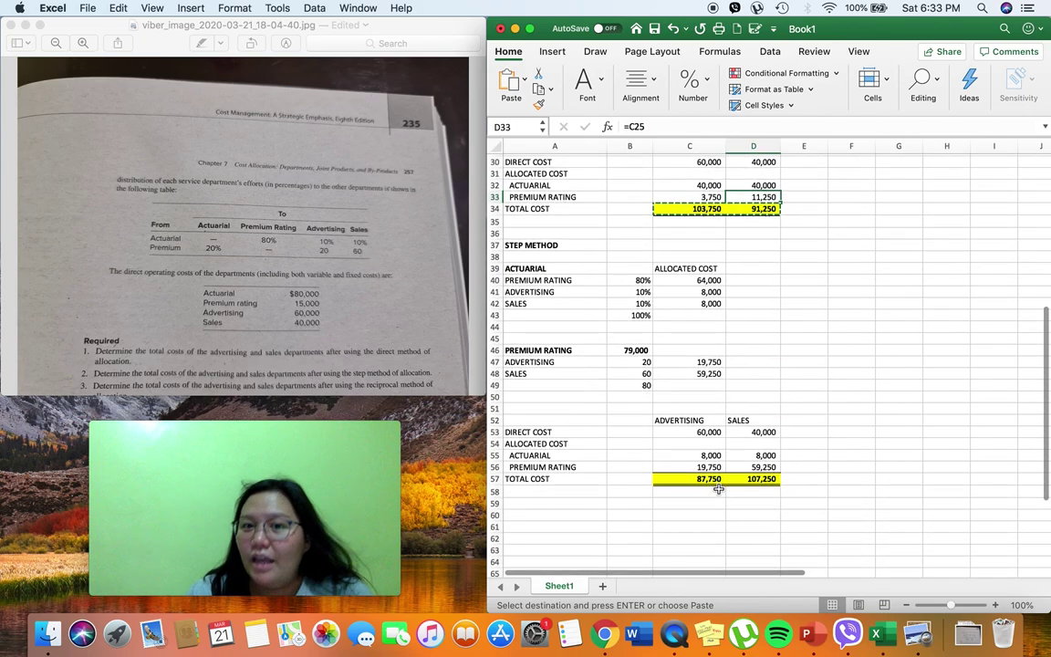